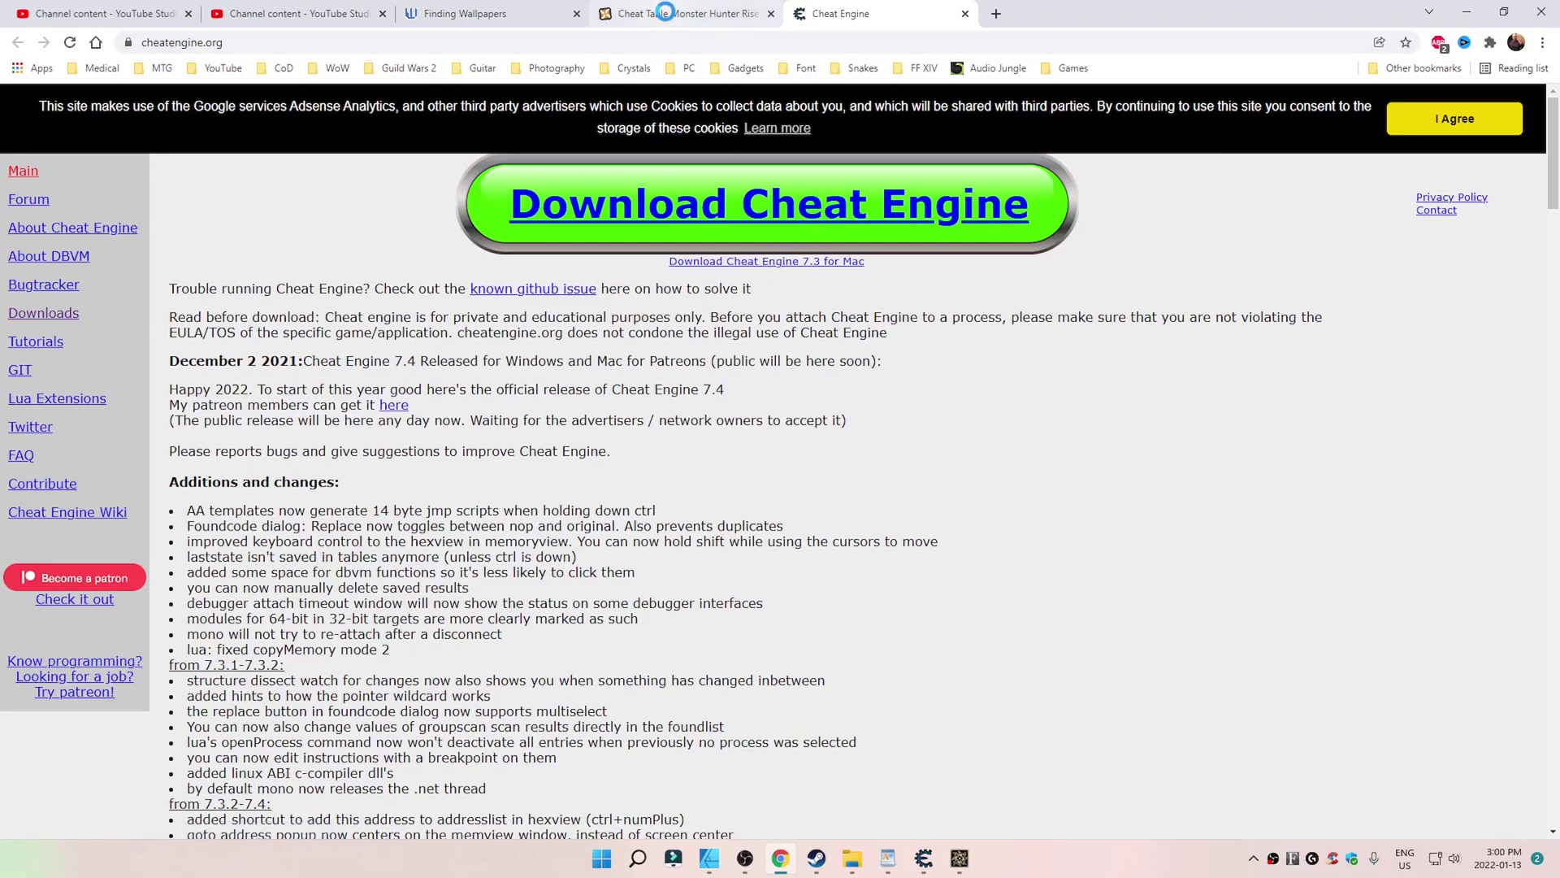
Bring up the Monster Hunter Rise cheat table page on Nexus Mods and view its downloadable files.
click(665, 14)
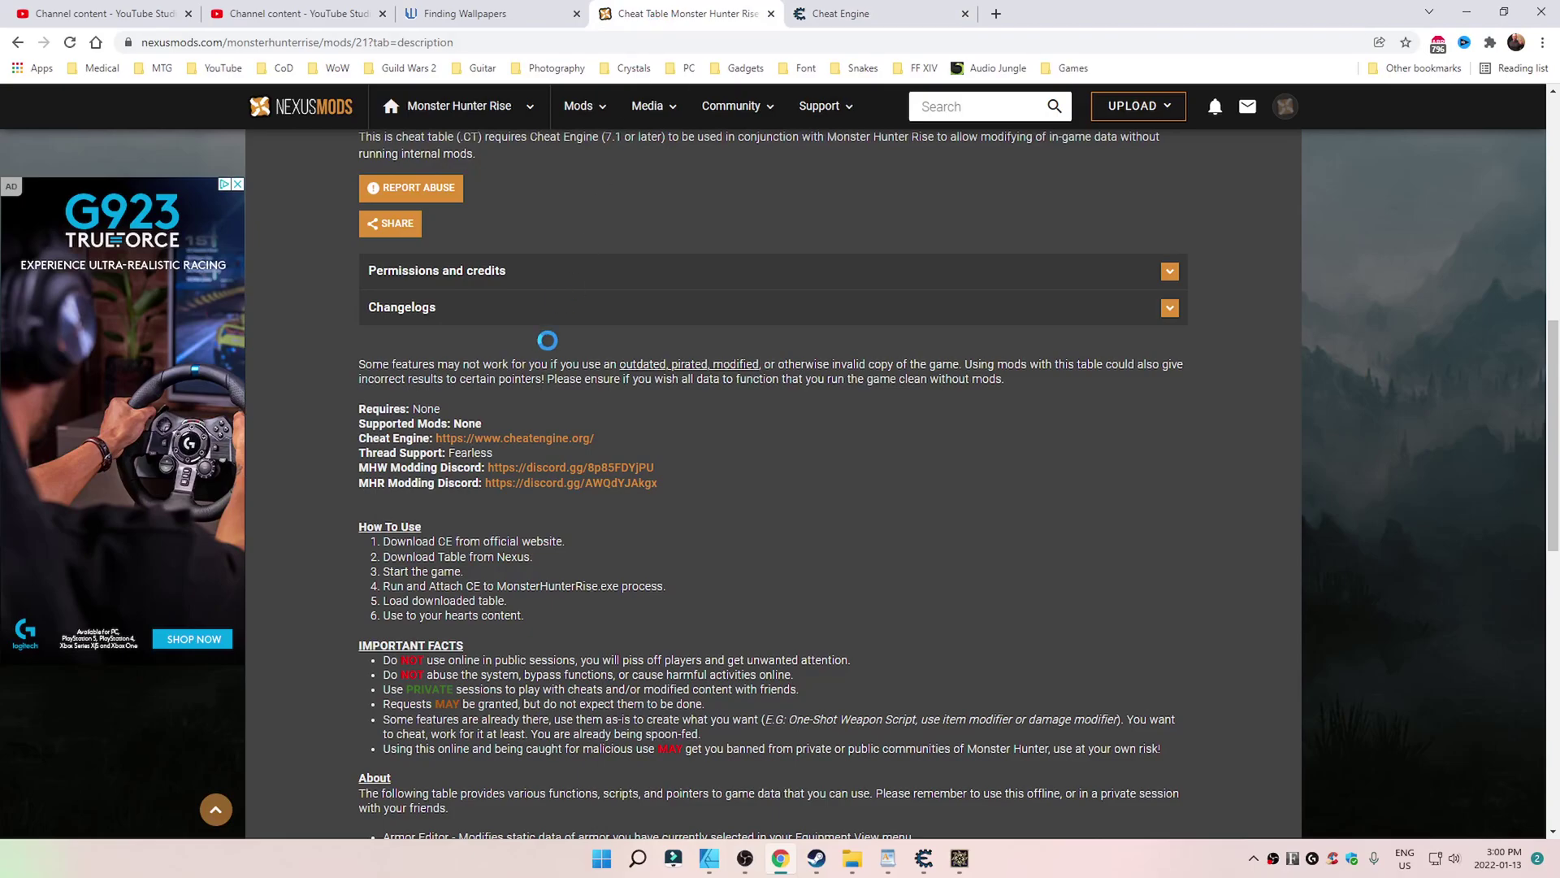
click(633, 486)
scroll(624, 431, up, 5)
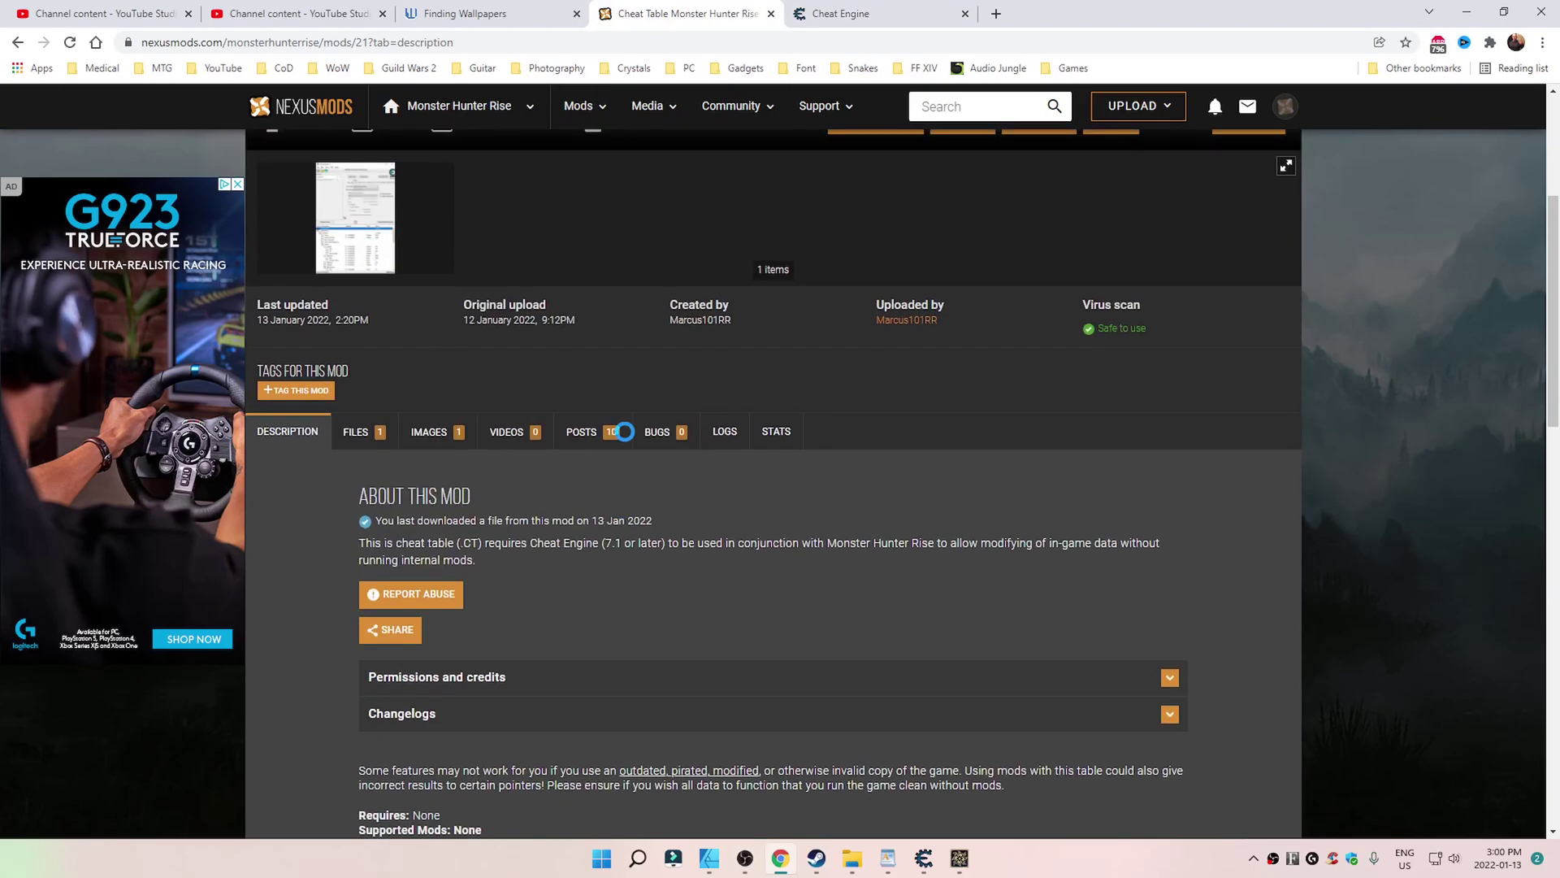
click(356, 435)
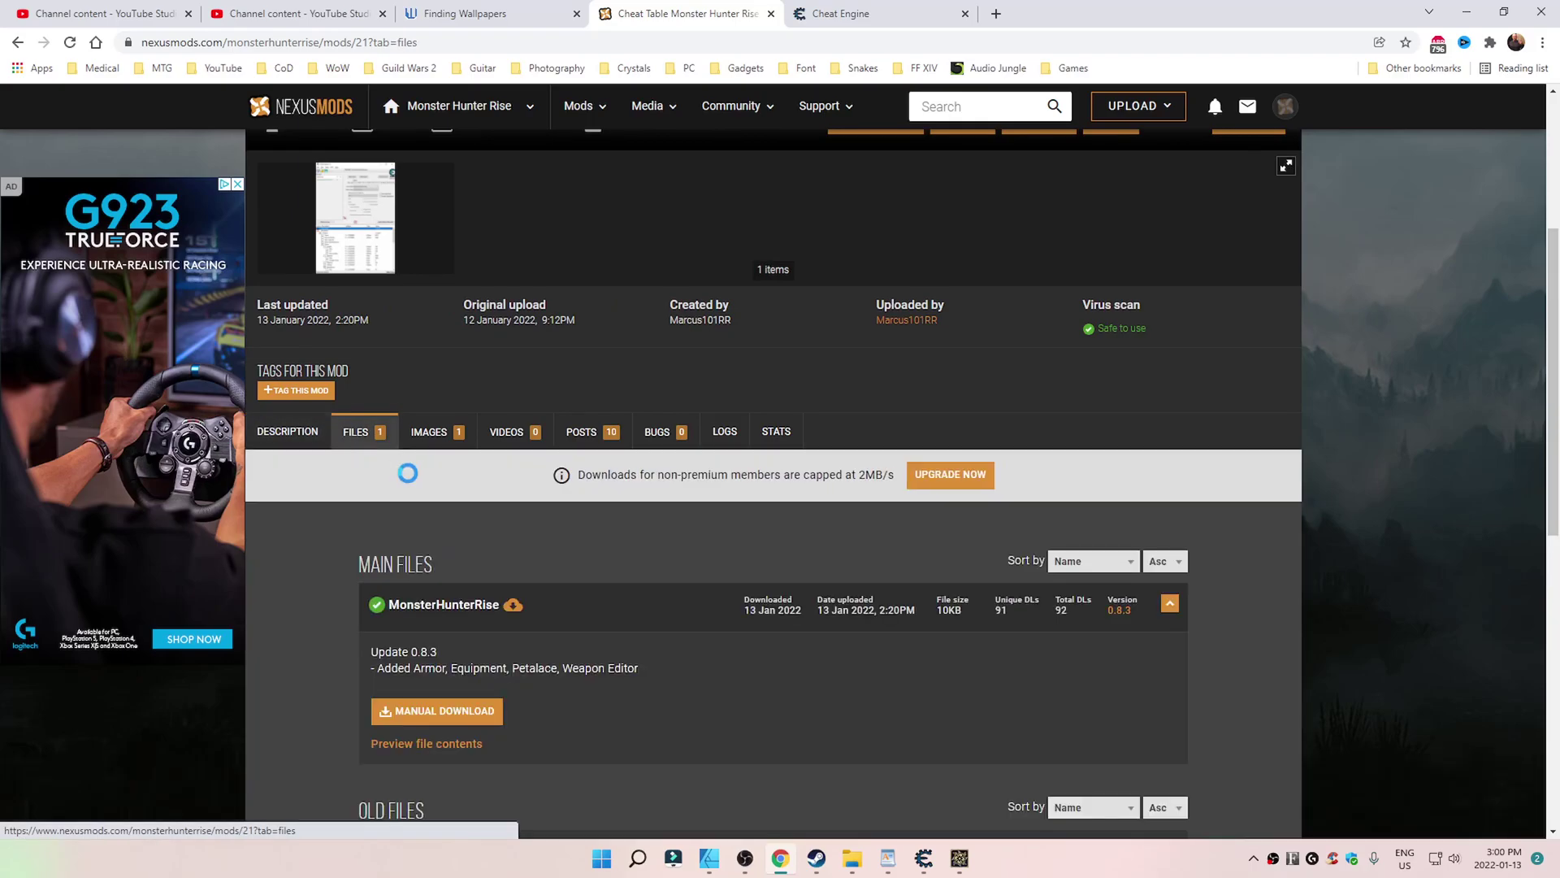
scroll(408, 473, down, 2)
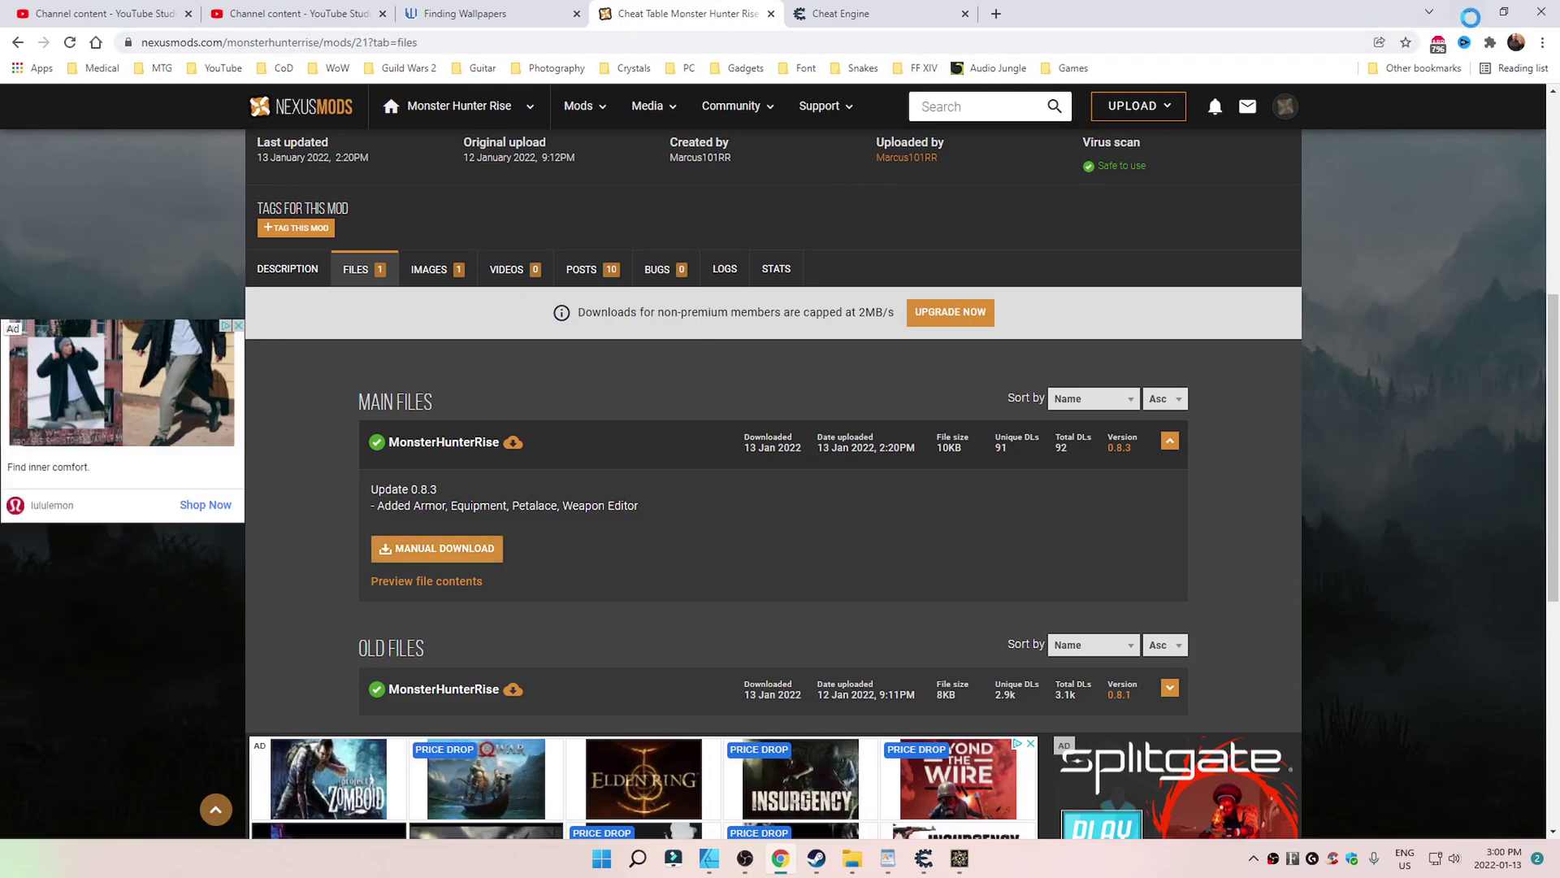
mouse_move(850, 860)
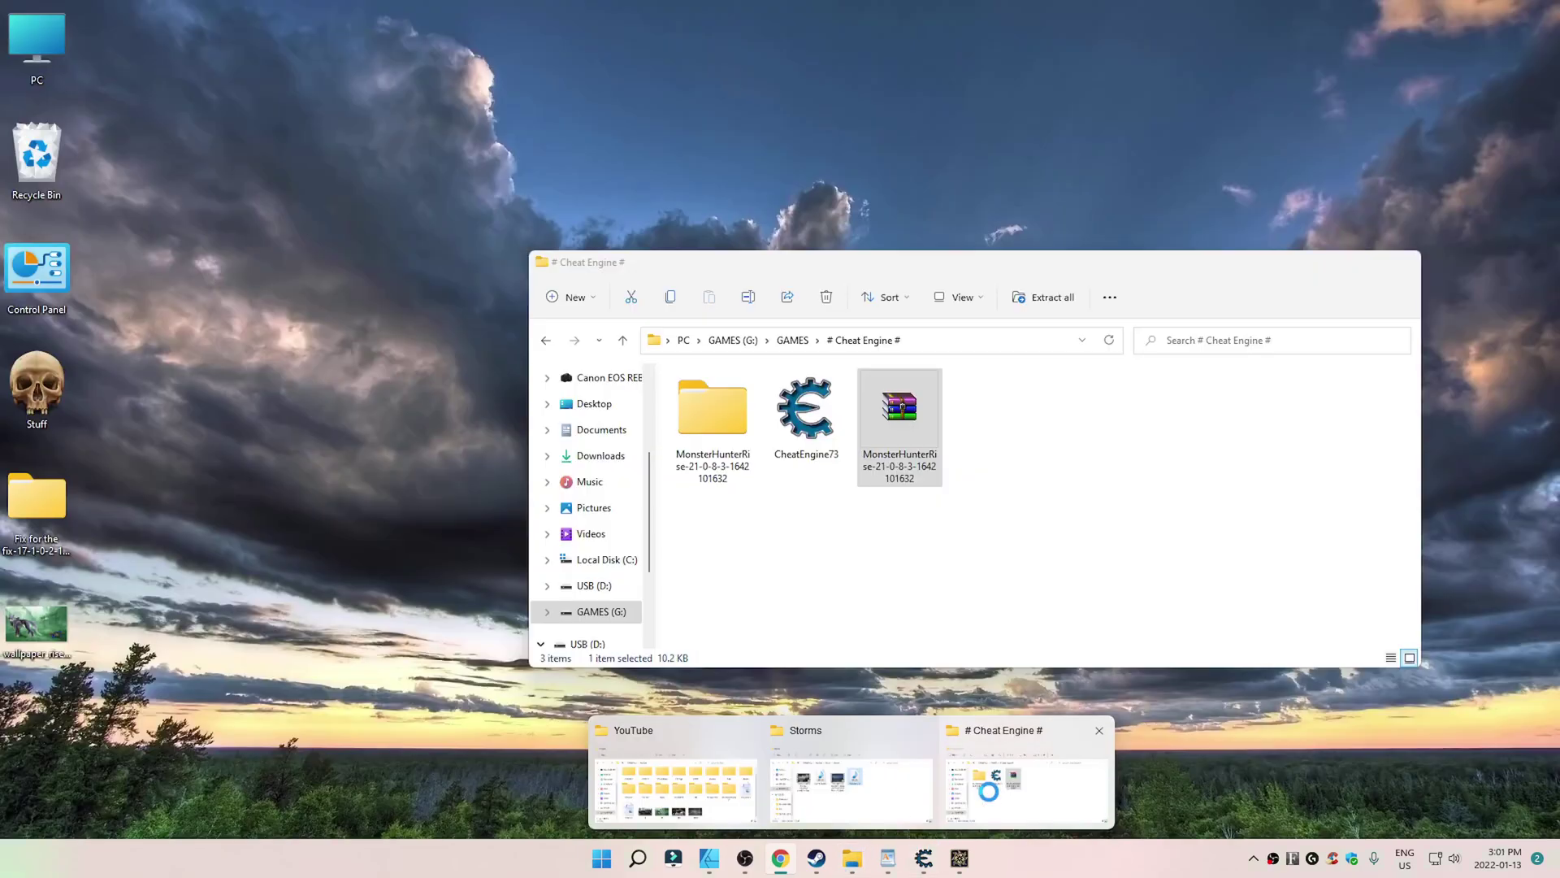
click(986, 796)
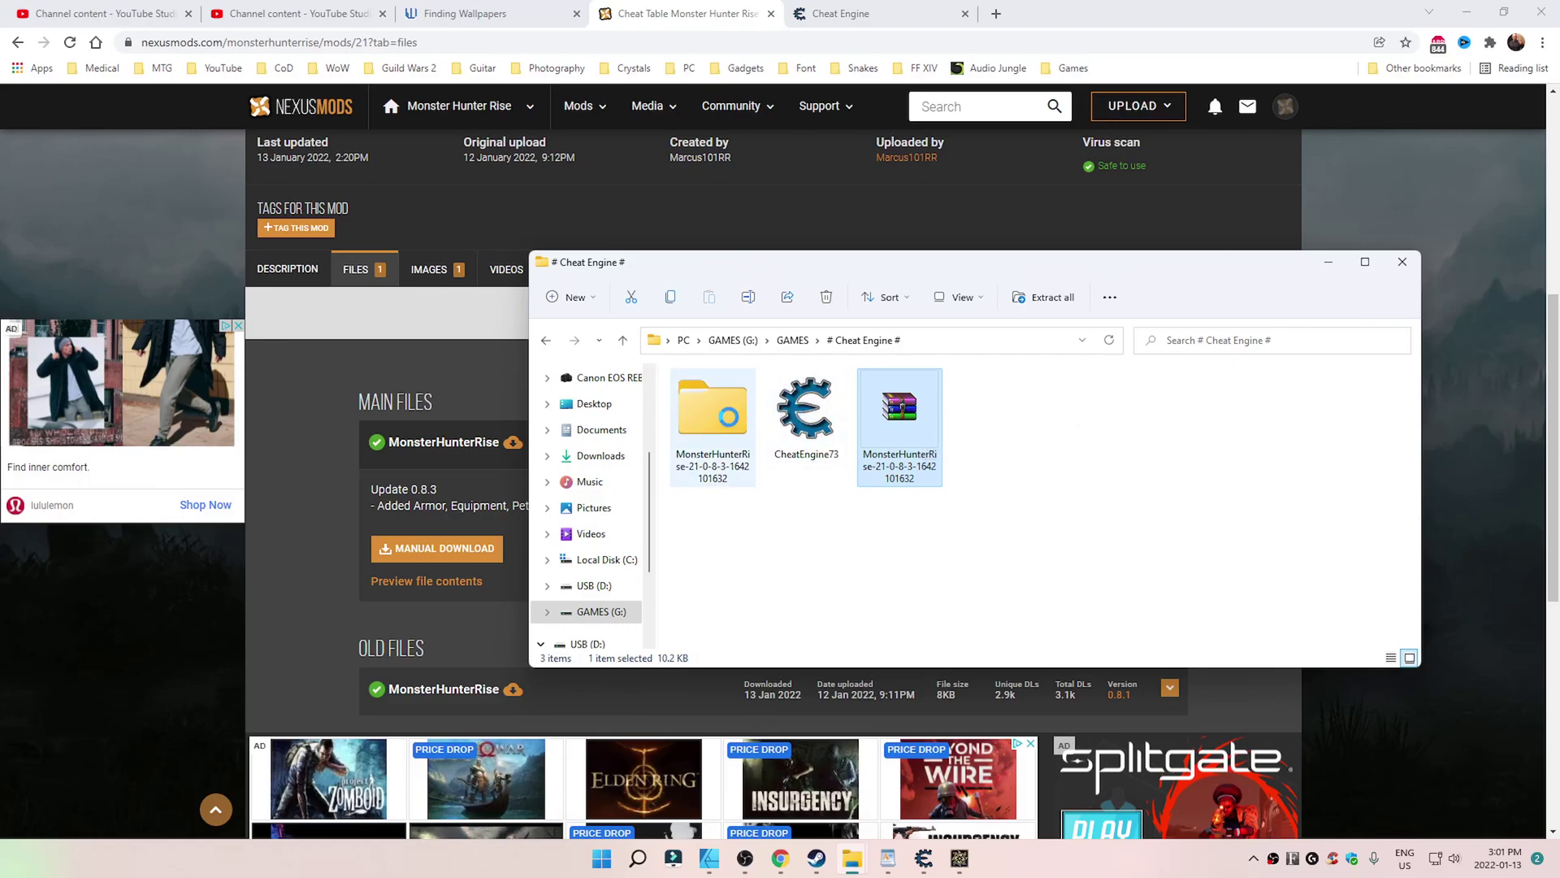
double_click(728, 416)
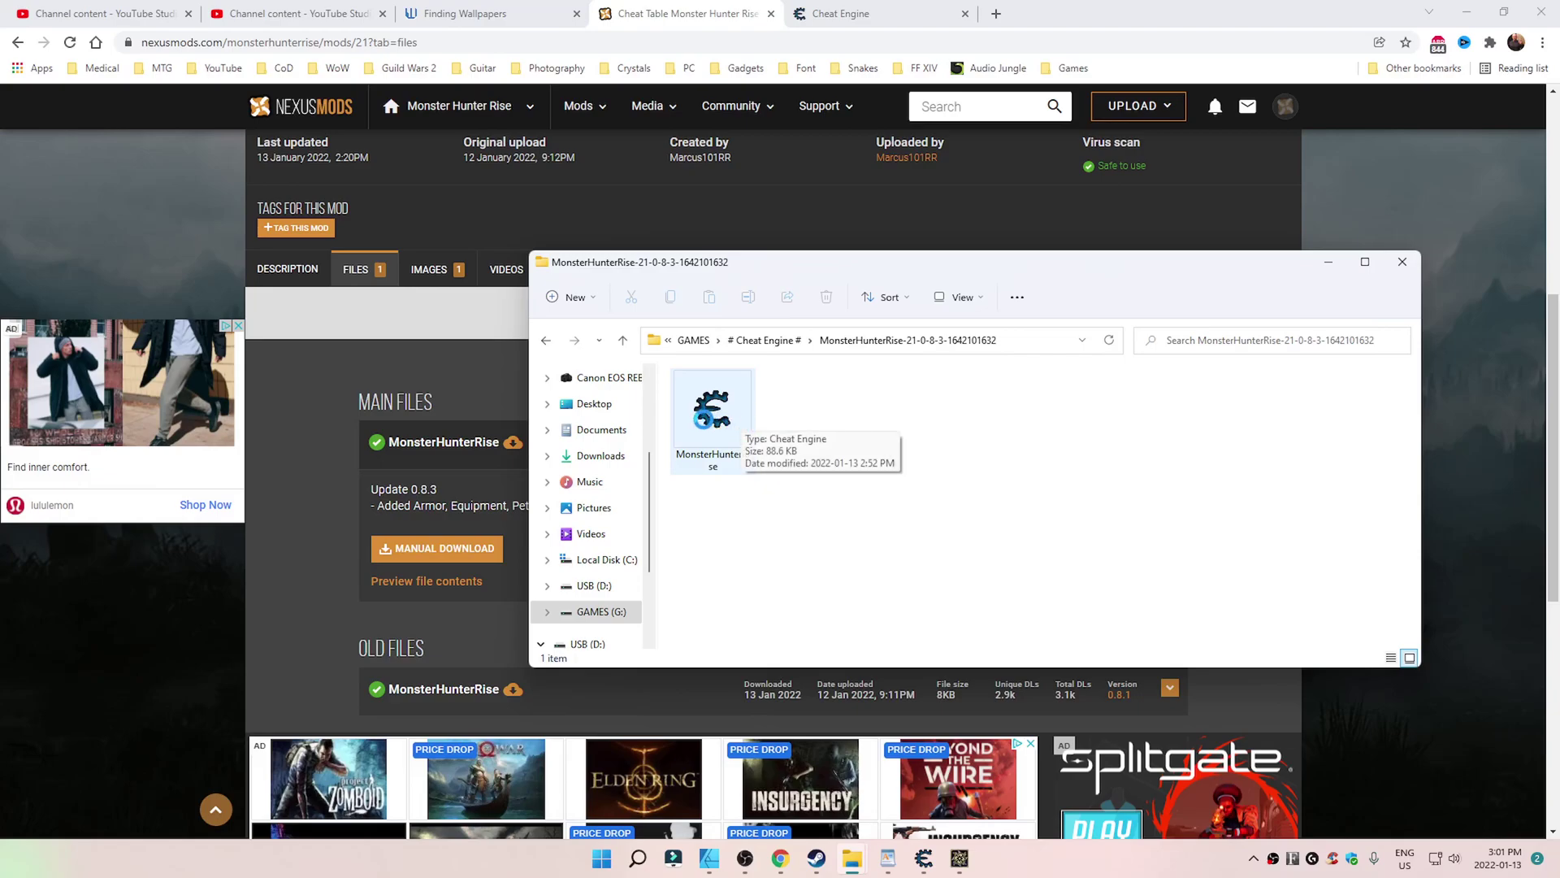
click(544, 340)
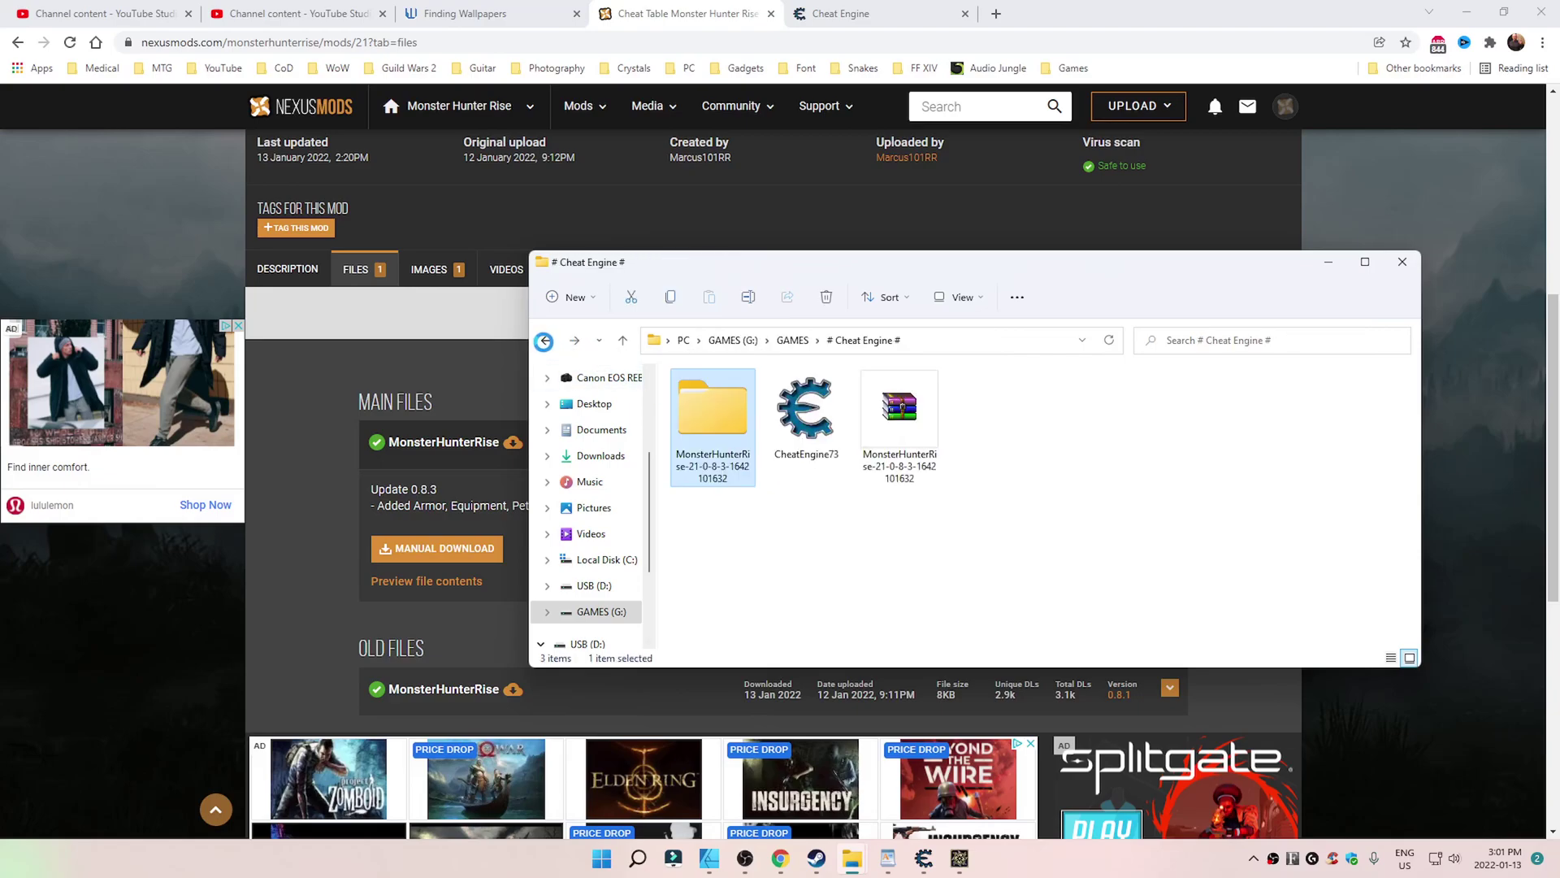
Switch to Cheat Engine 7.3 and reposition its window.
mouse_move(925, 859)
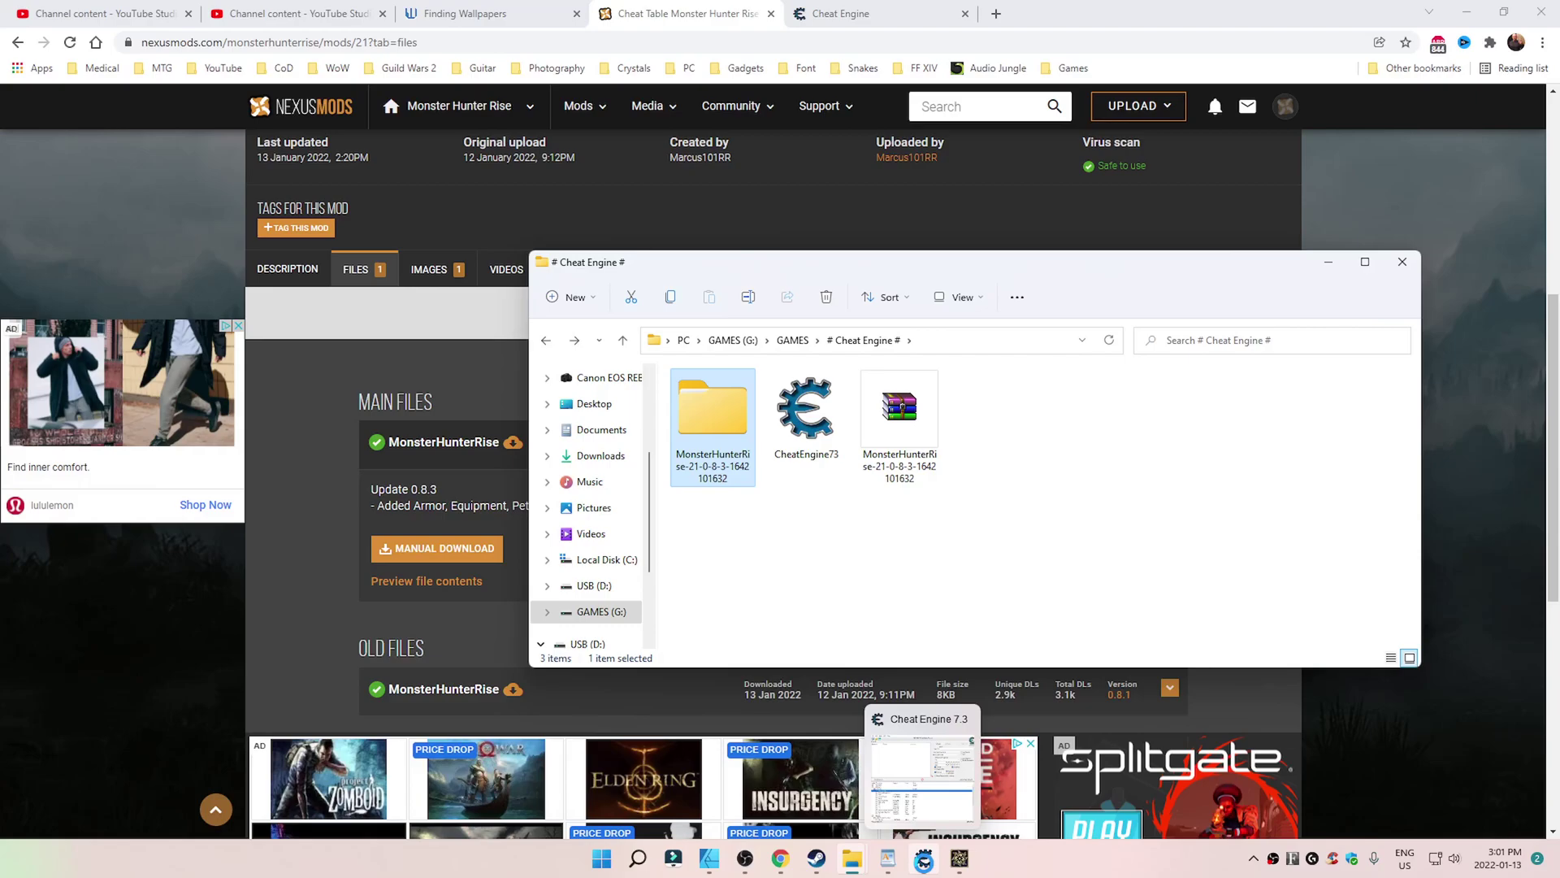
click(924, 859)
drag(541, 105, 656, 97)
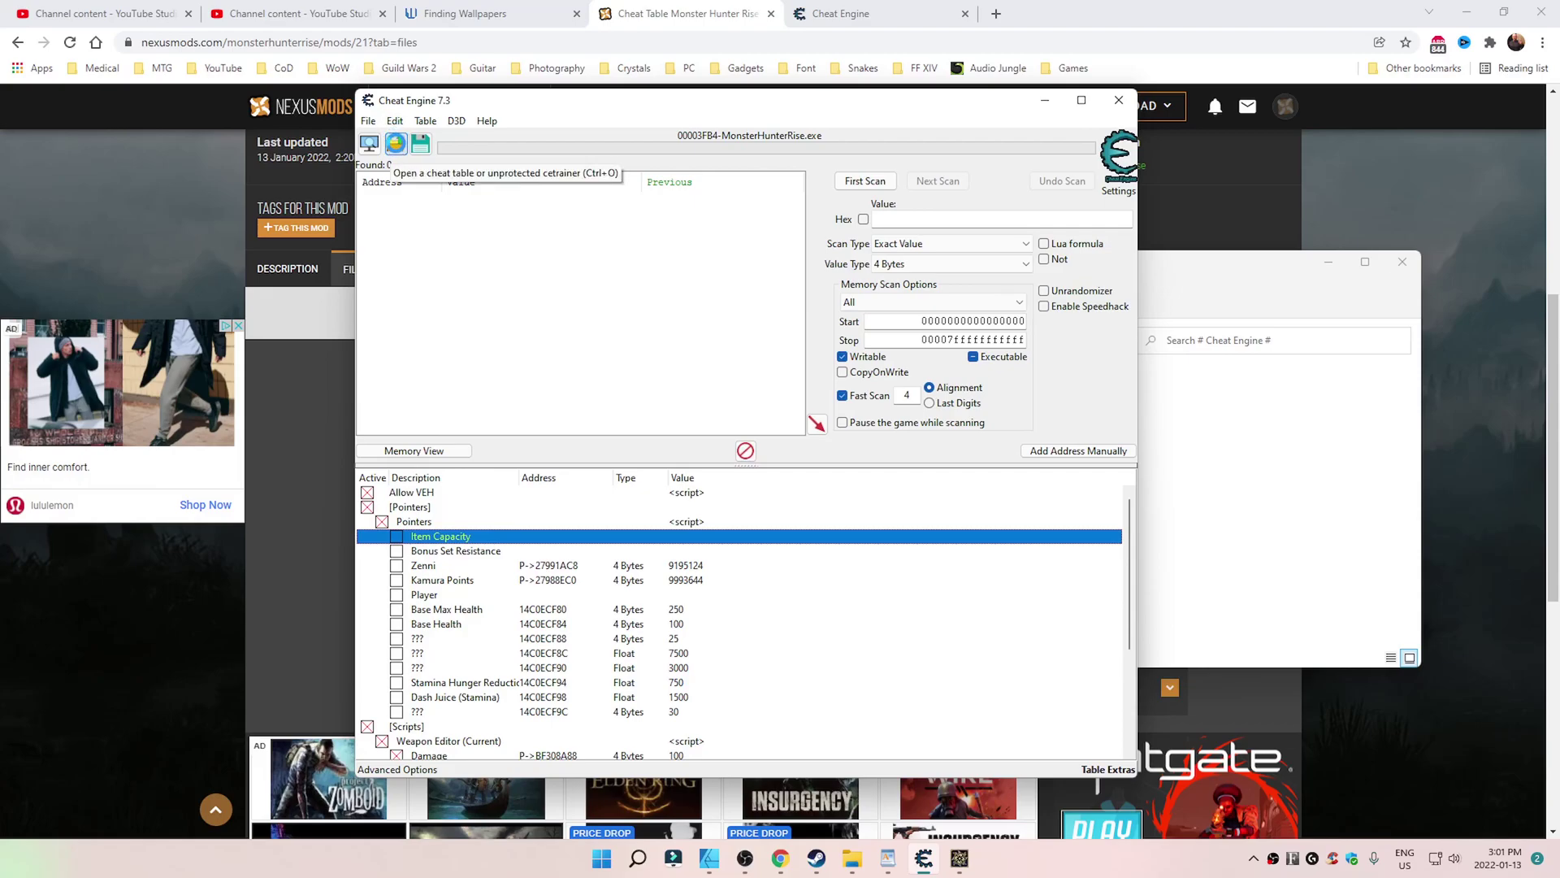
Browse to the MonsterHunterRise cheat table in its extracted folder when opening a table, and cancel without loading it.
click(396, 143)
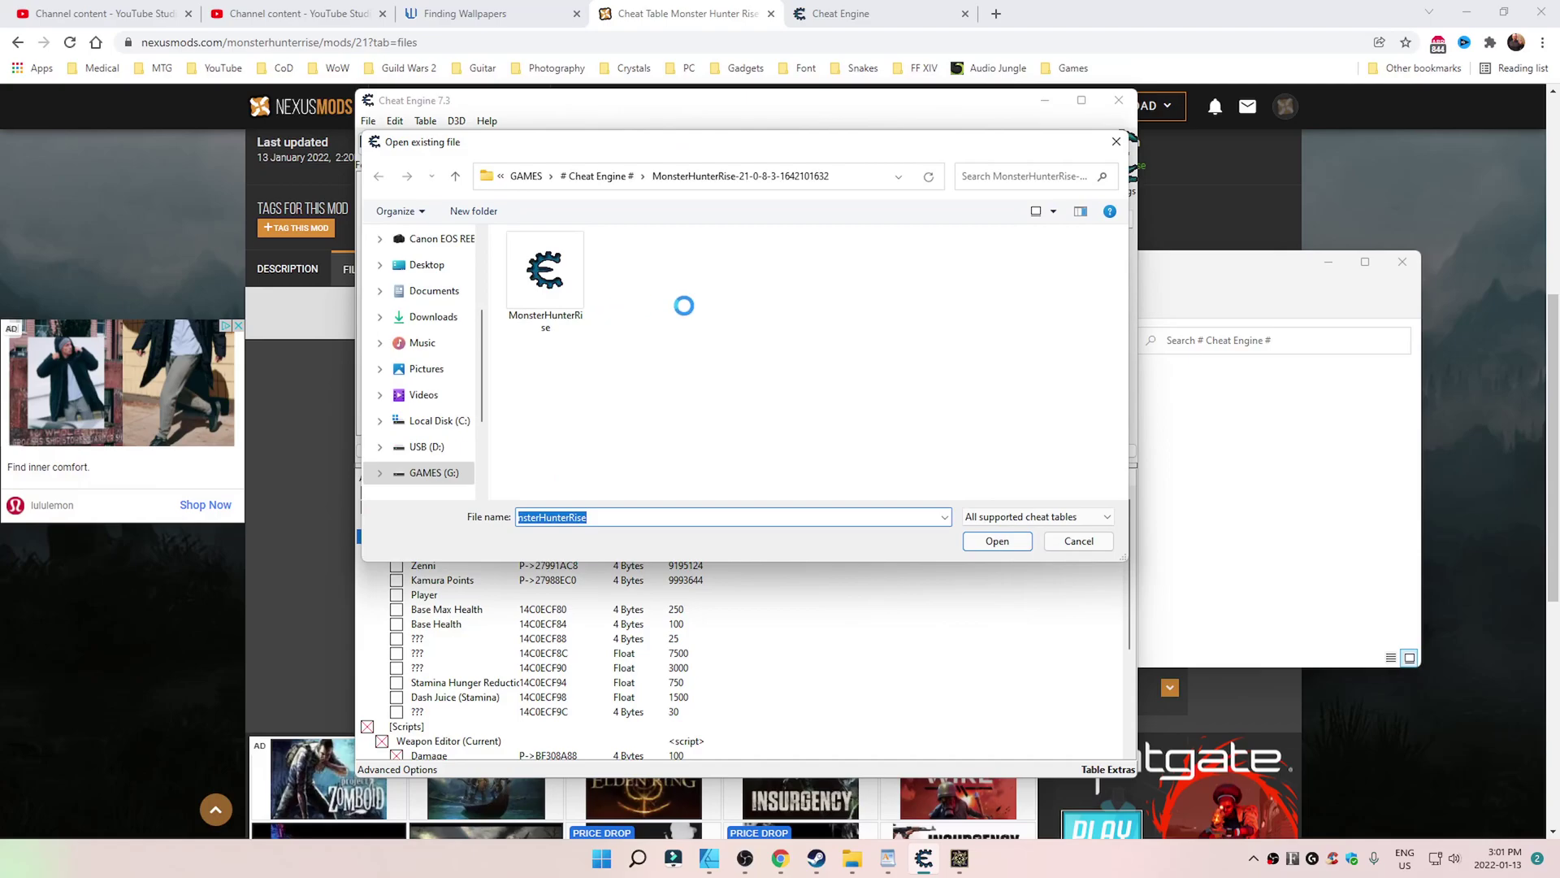
click(593, 176)
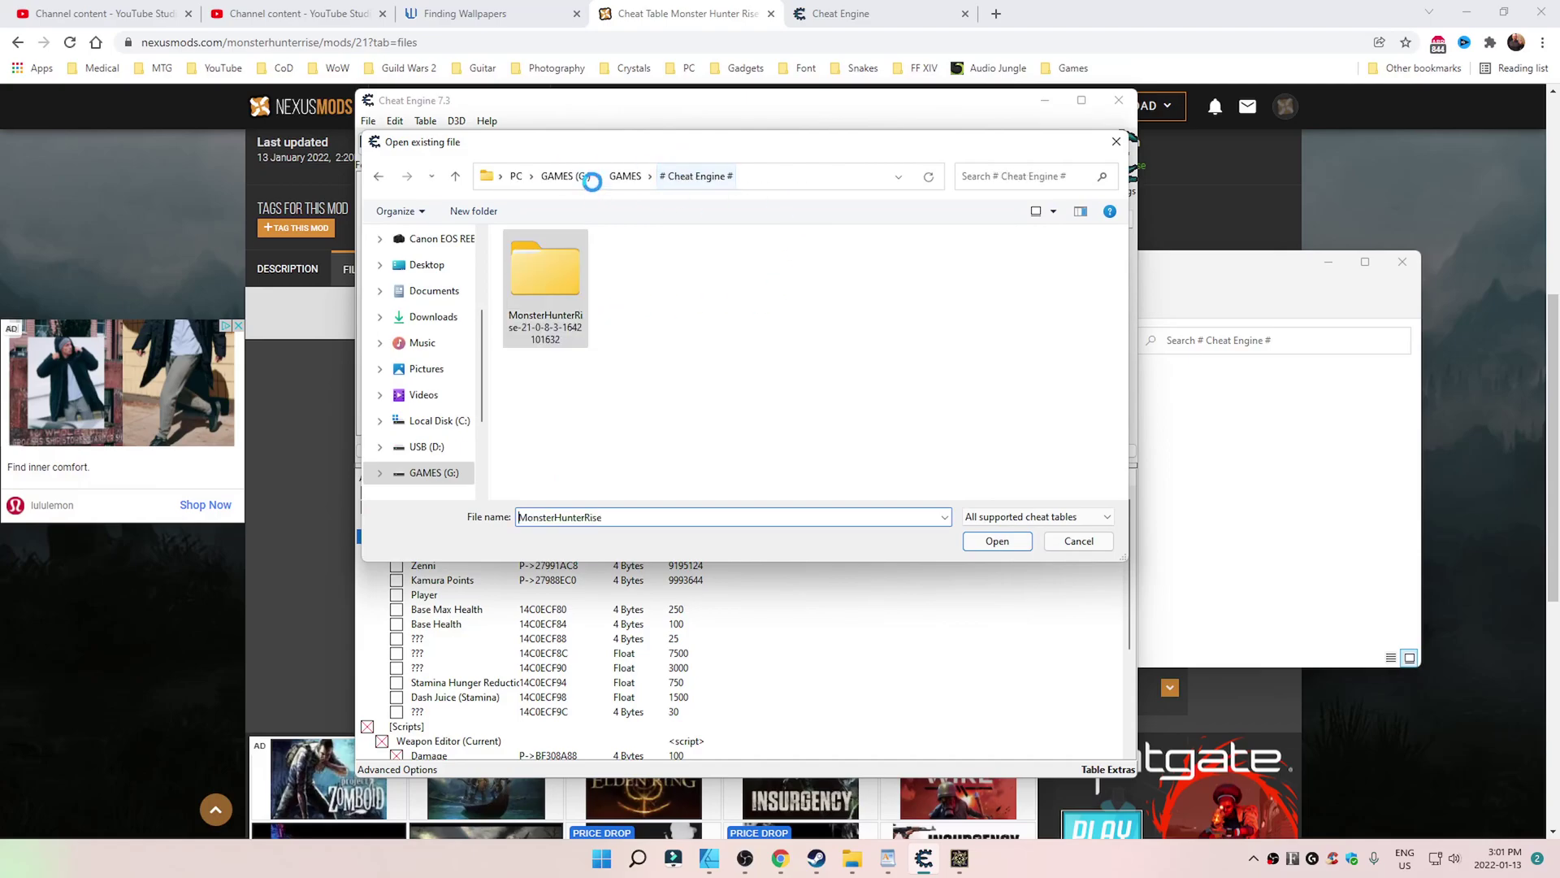
double_click(542, 285)
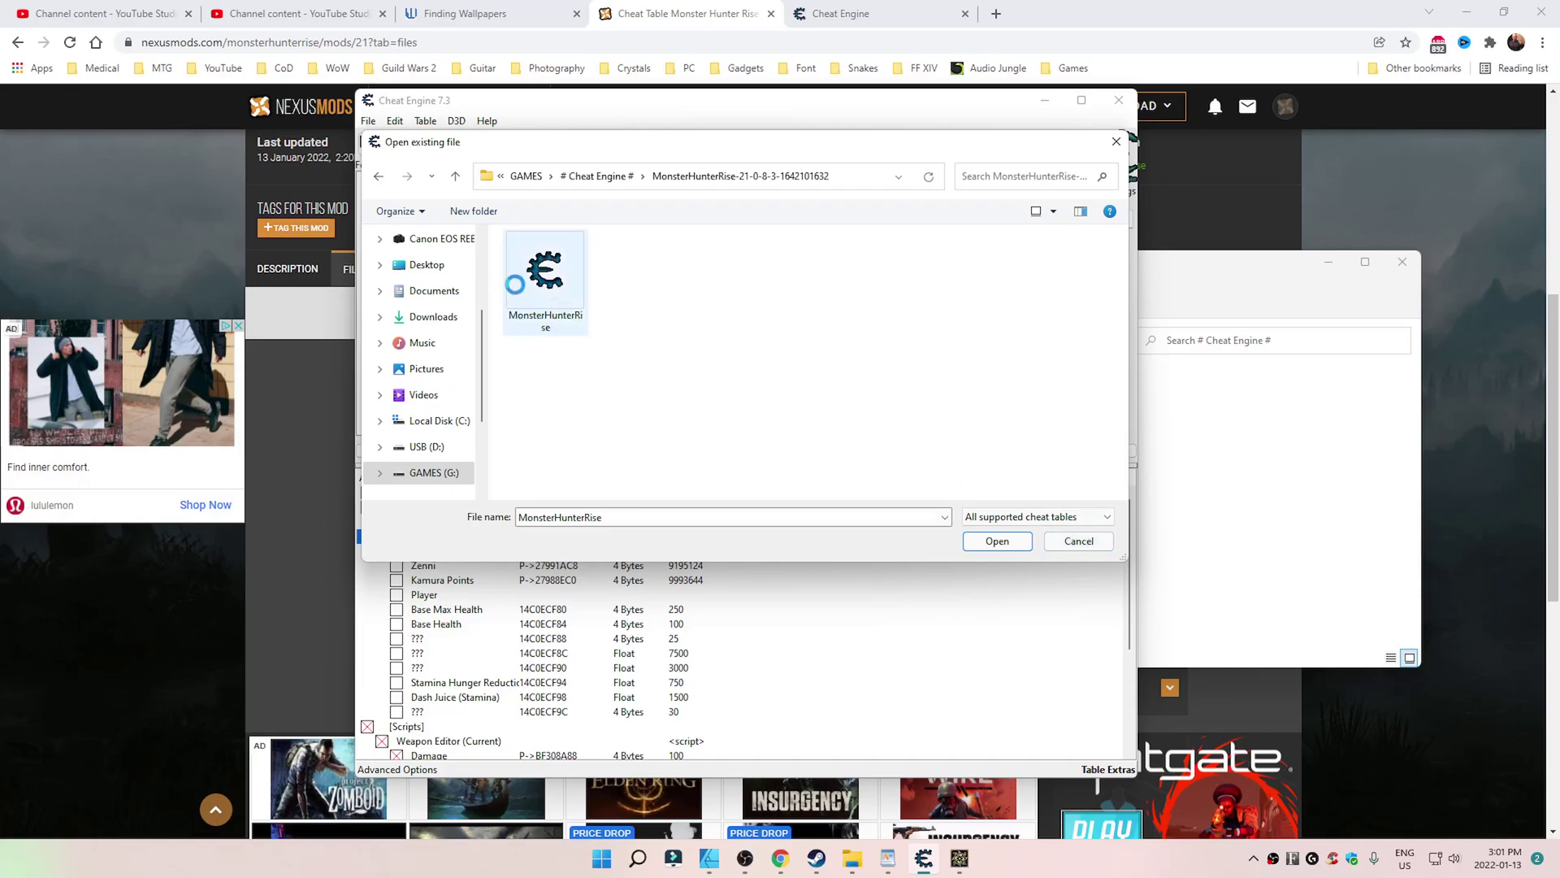
click(1065, 541)
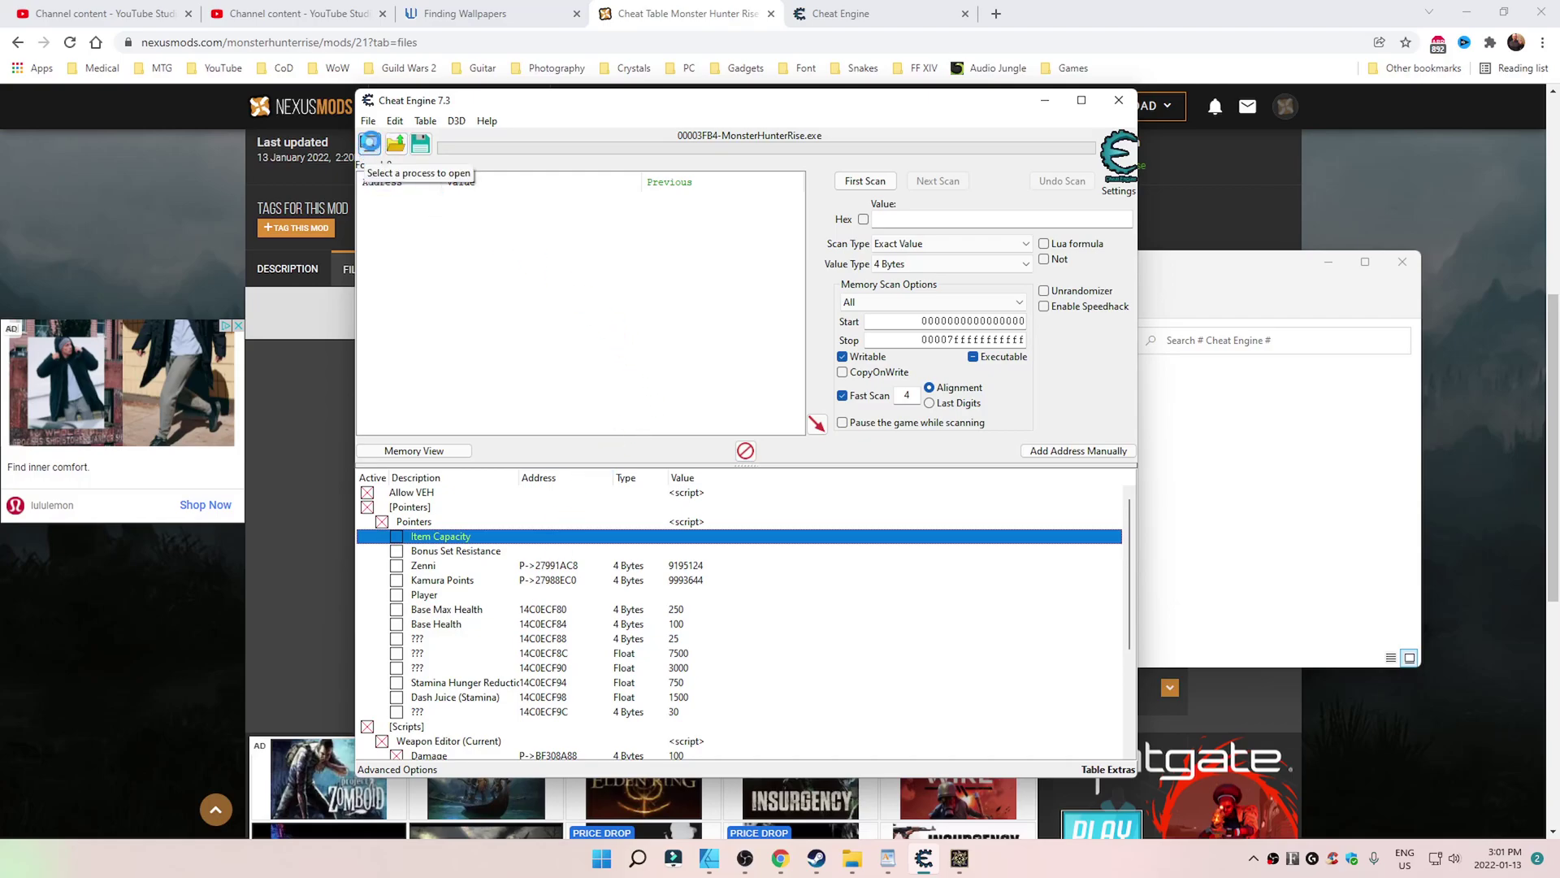
Examine the MonsterHunterRise entry in the list of running processes and close the list.
click(369, 144)
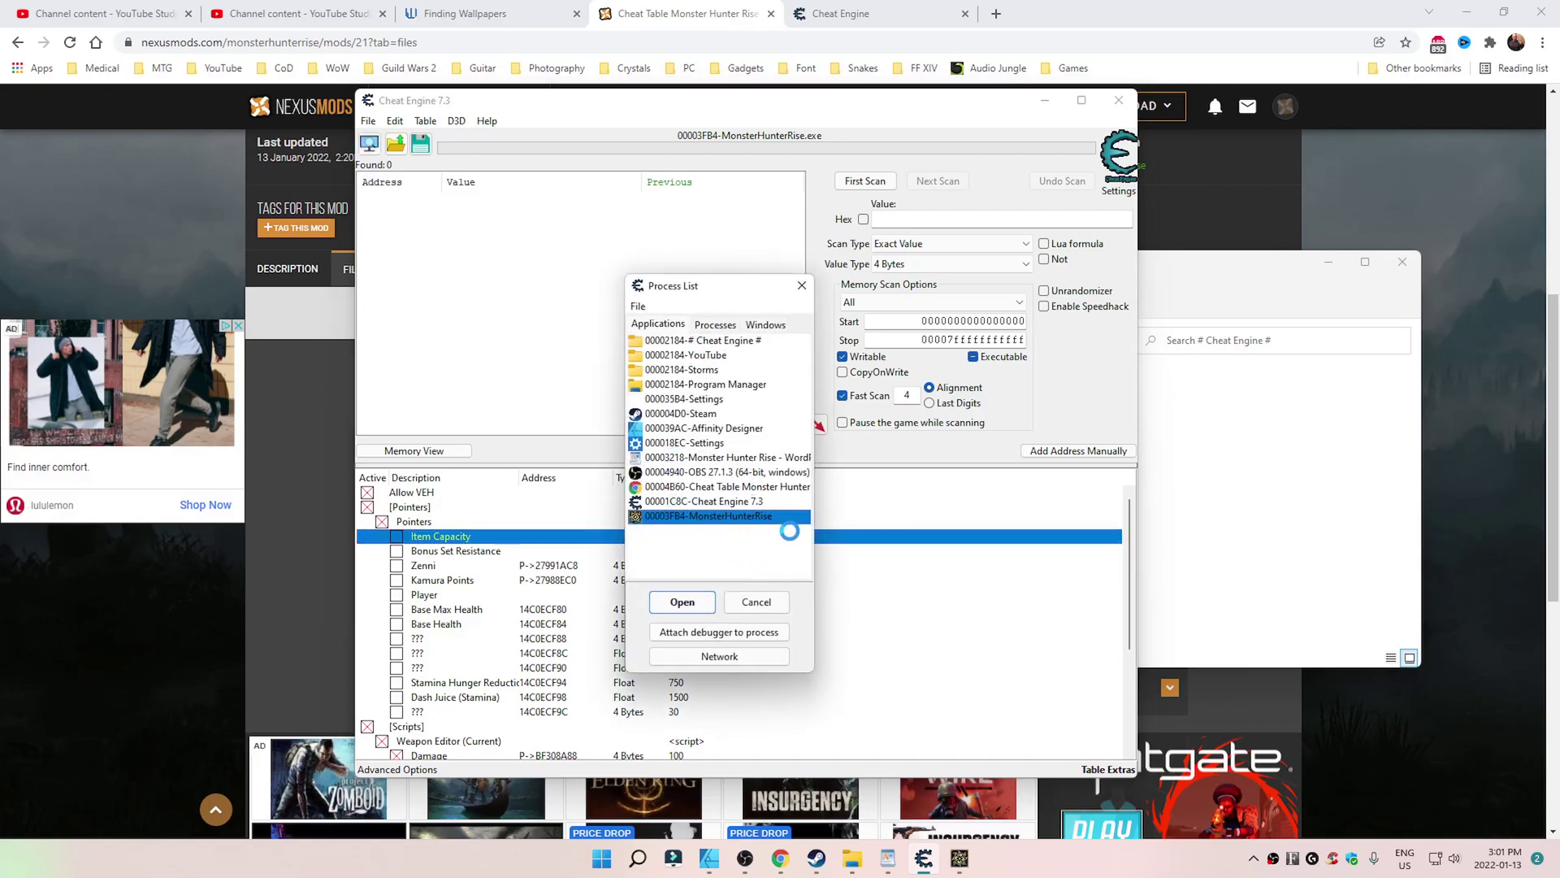
click(675, 609)
click(803, 286)
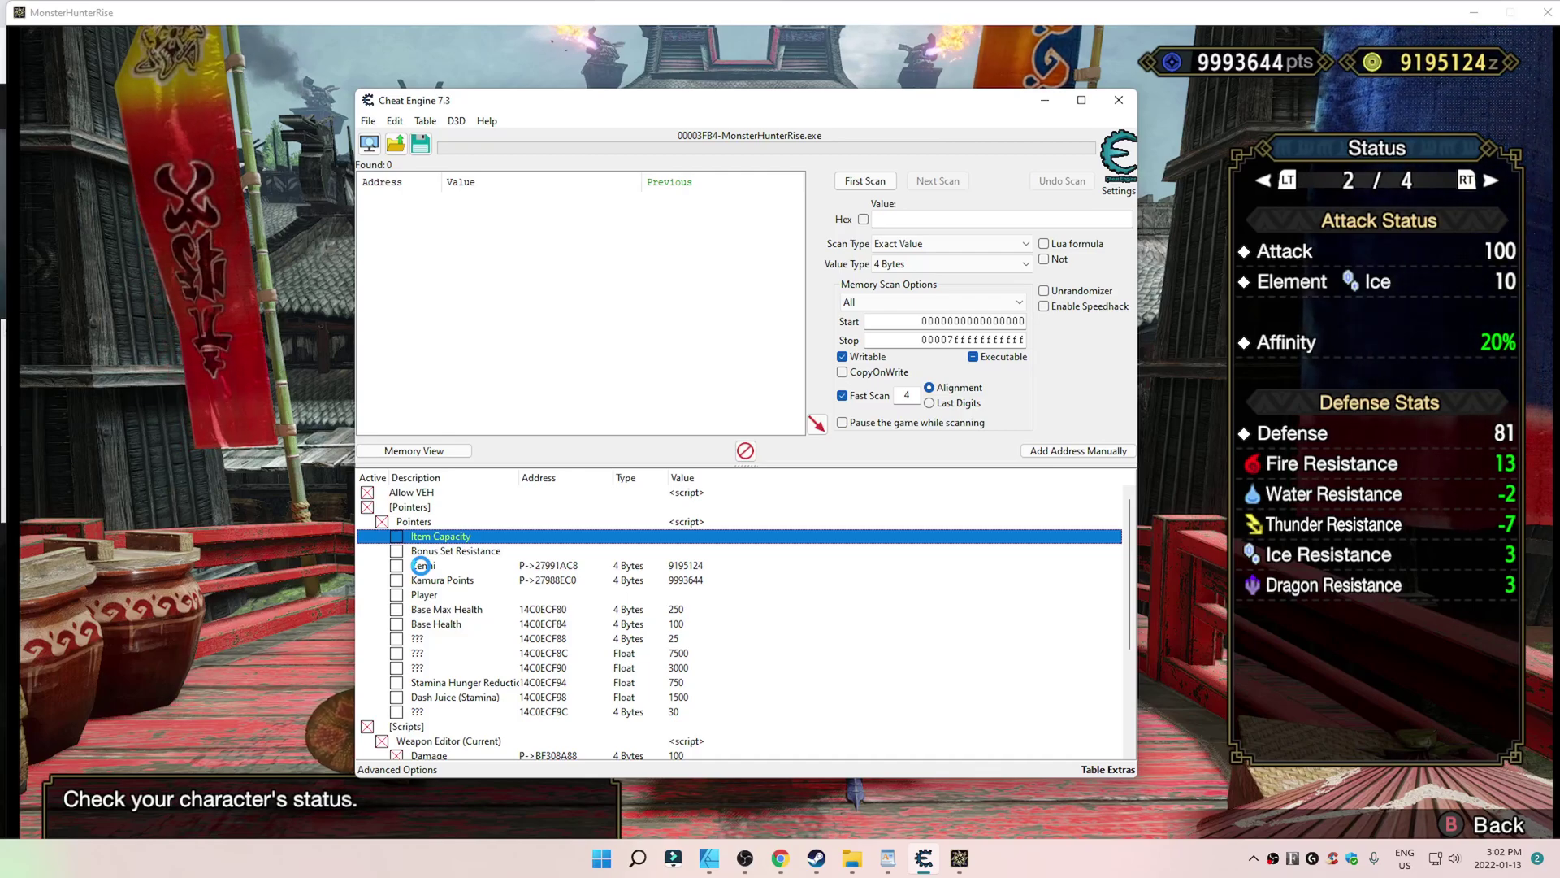
Activate the Zenni pointer and set its value to 888888.
click(420, 565)
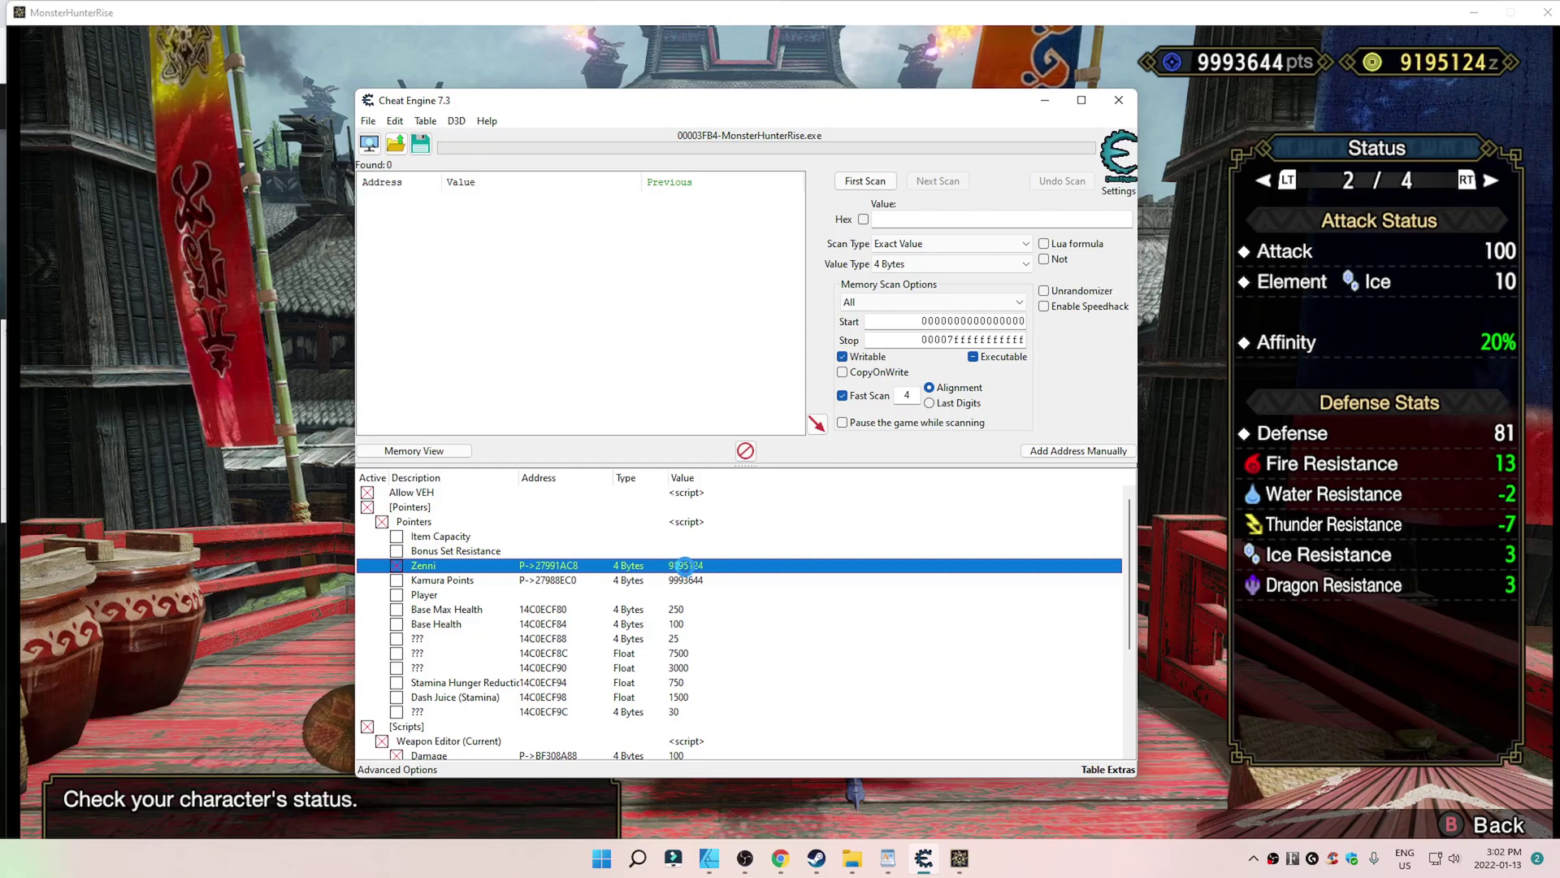
double_click(685, 565)
click(636, 443)
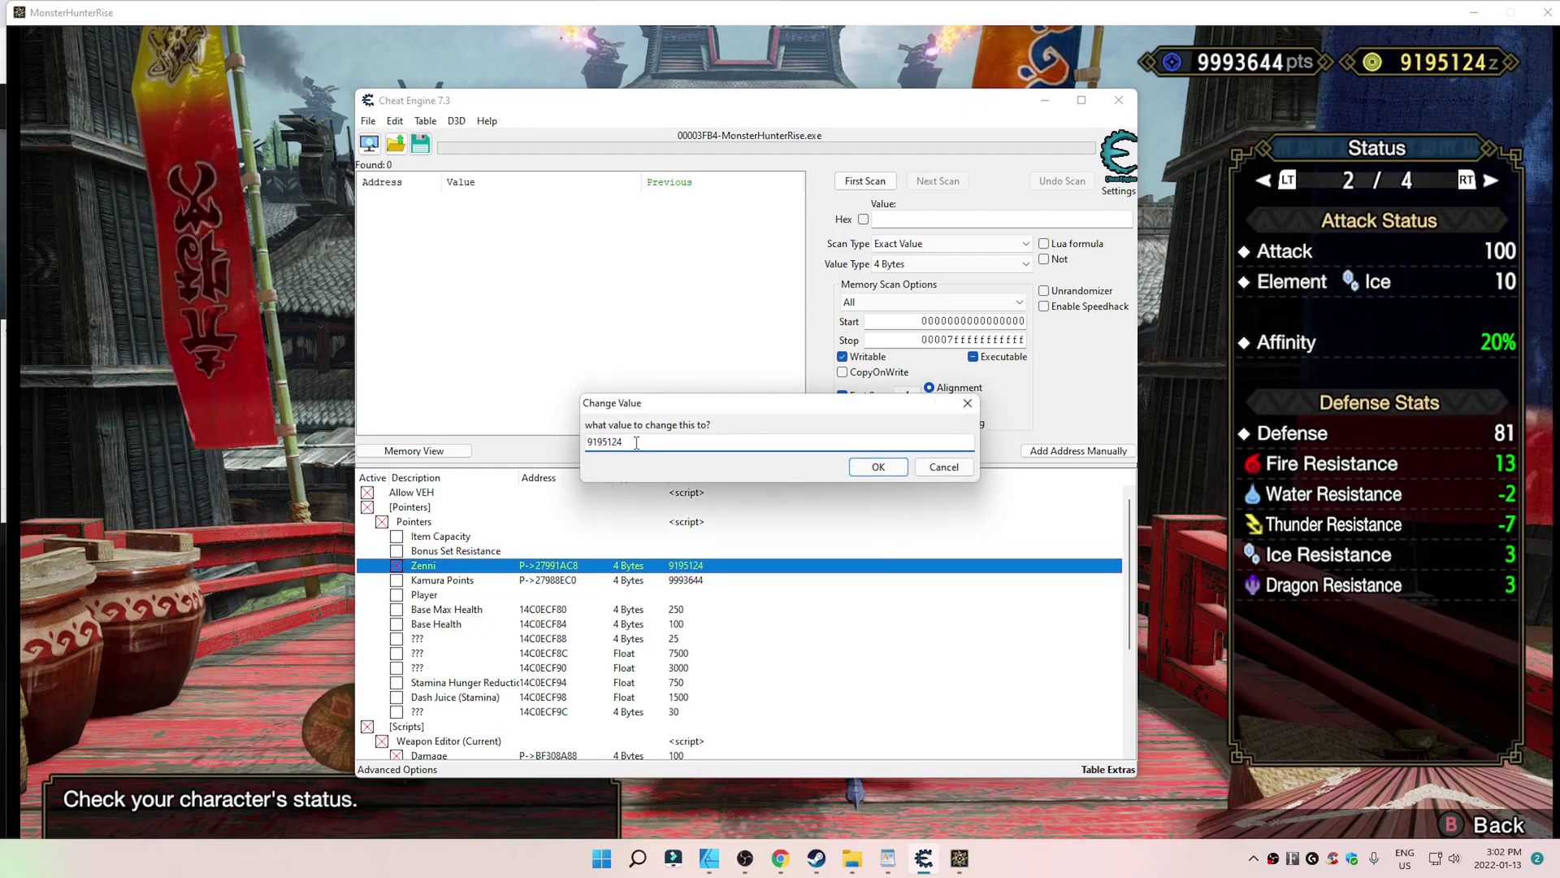
double_click(626, 443)
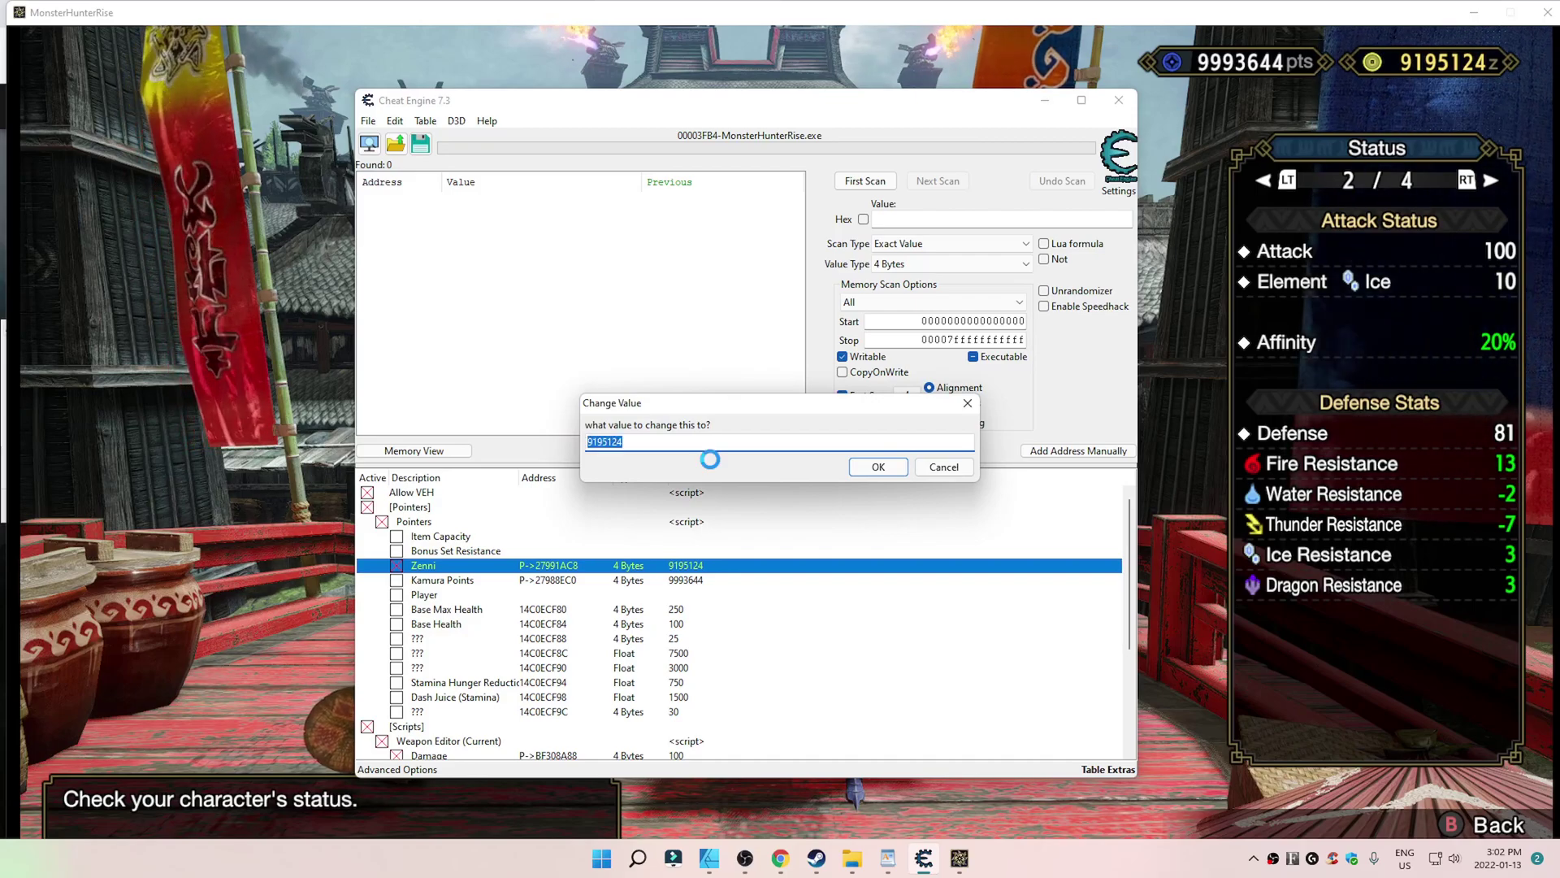
text(888)
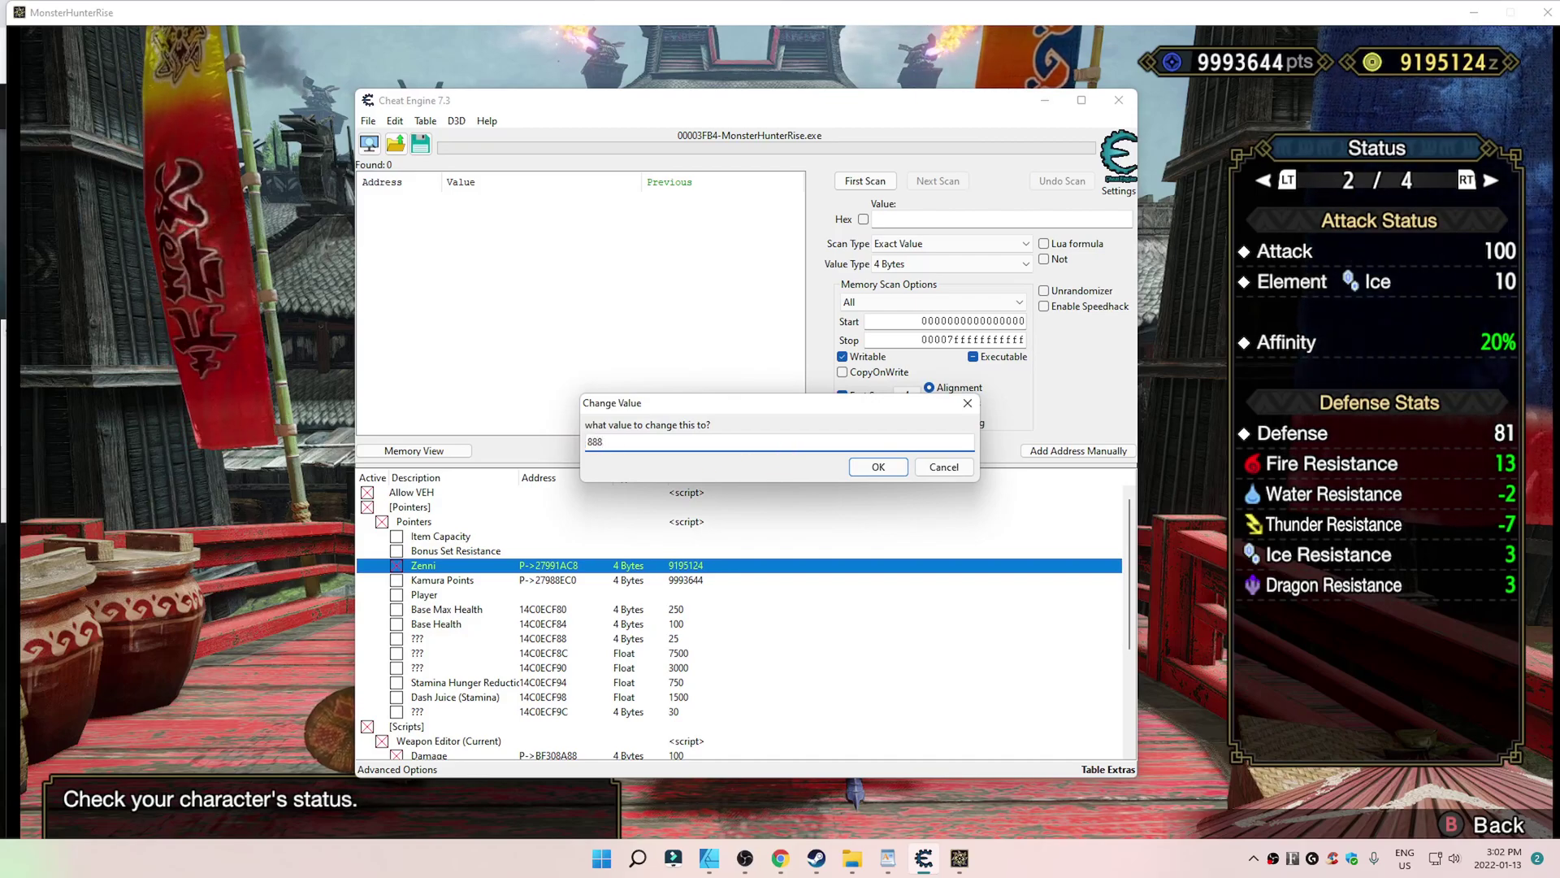
text(888)
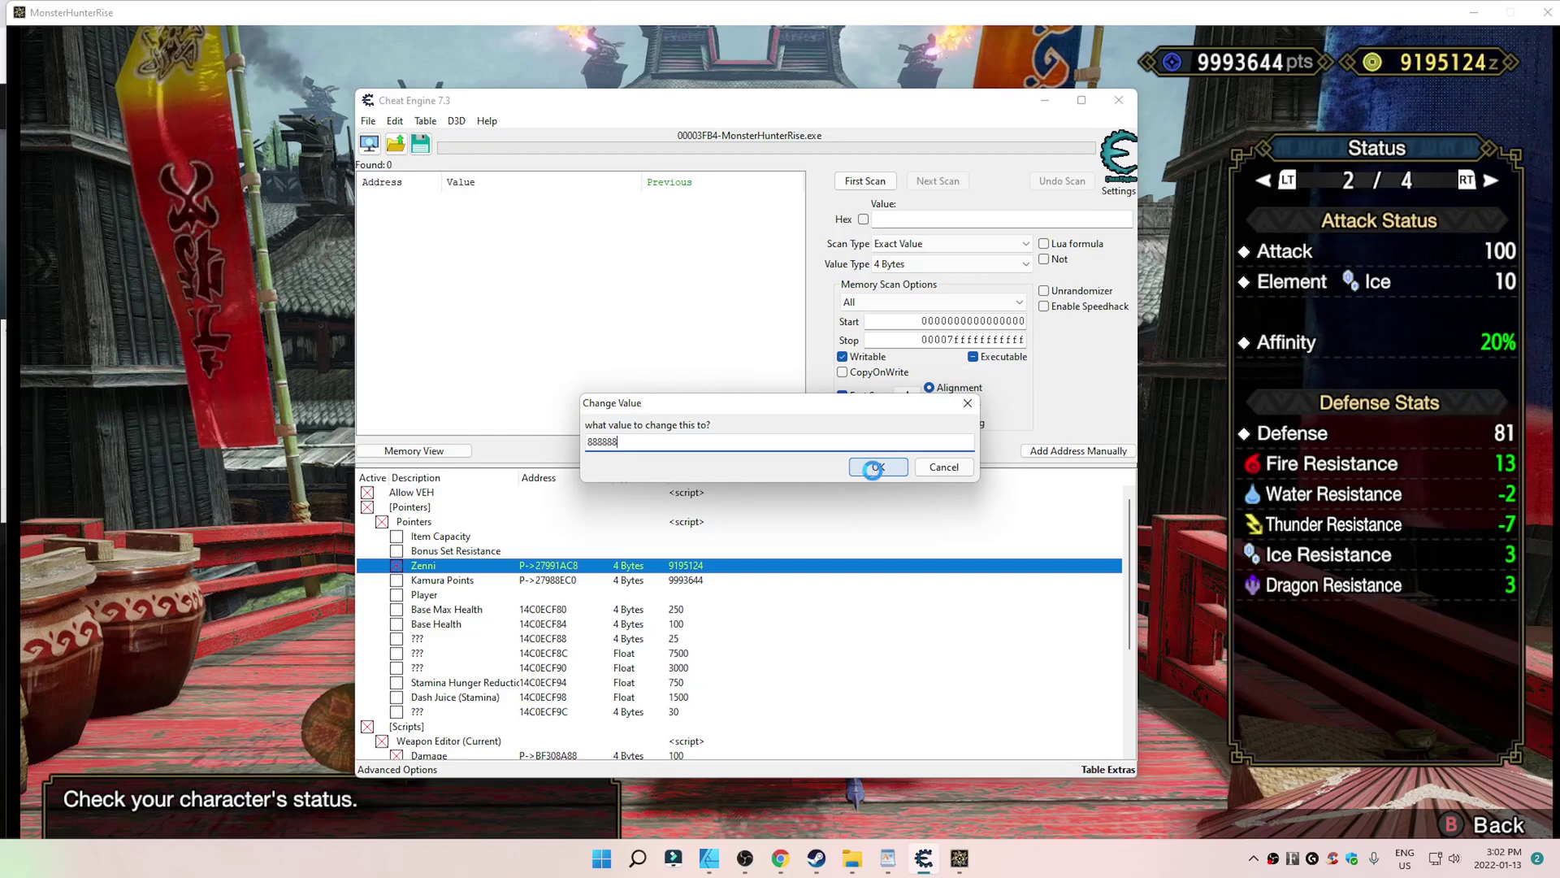
click(873, 468)
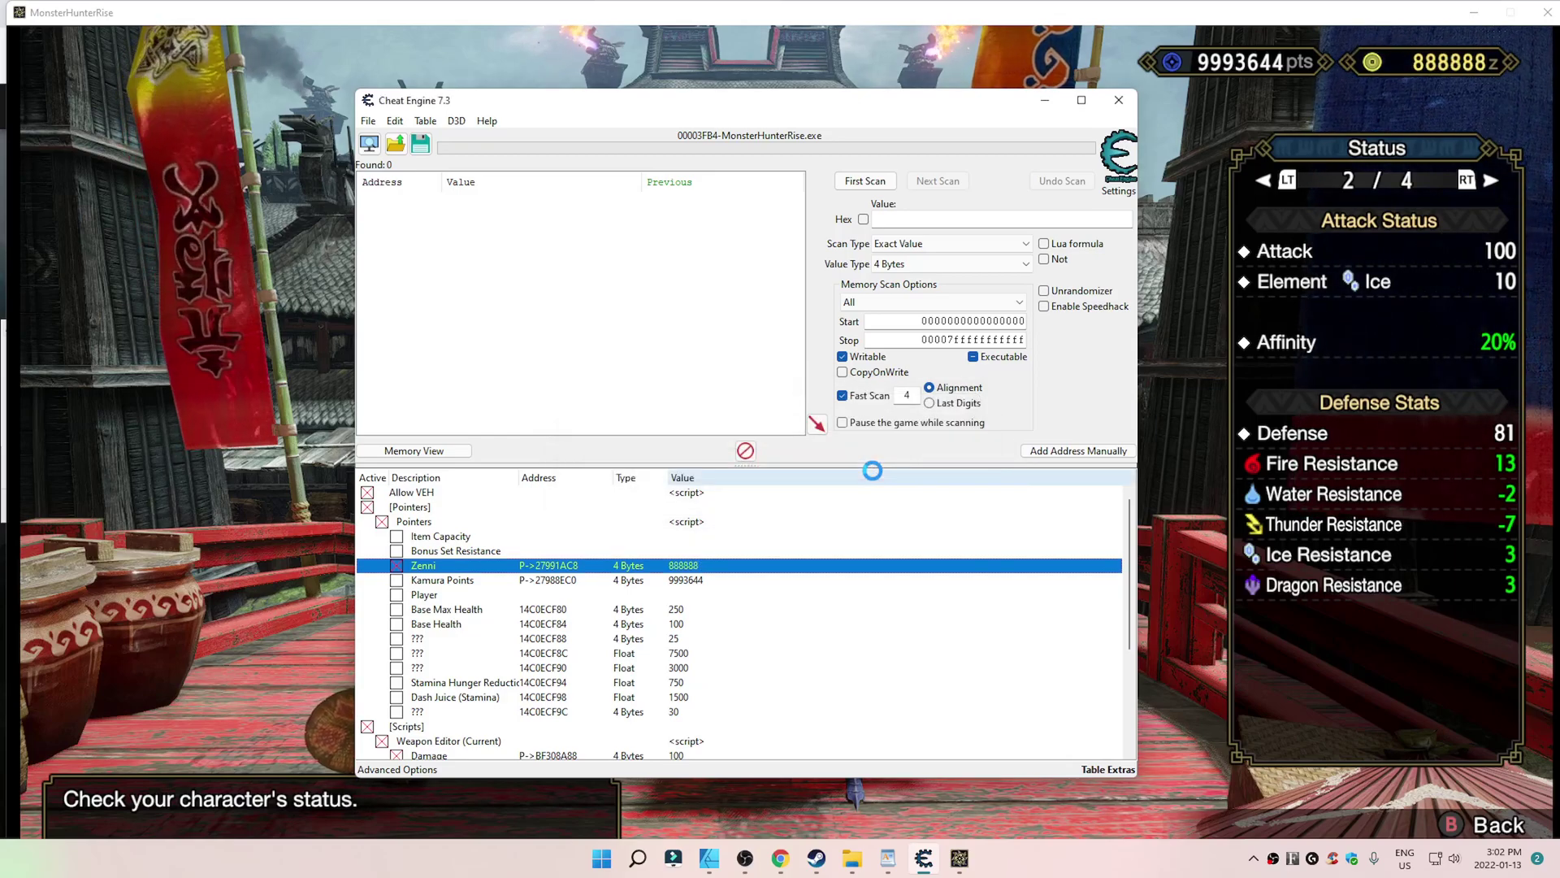
Activate the Kamura Points pointer and set its value to 888888.
click(396, 580)
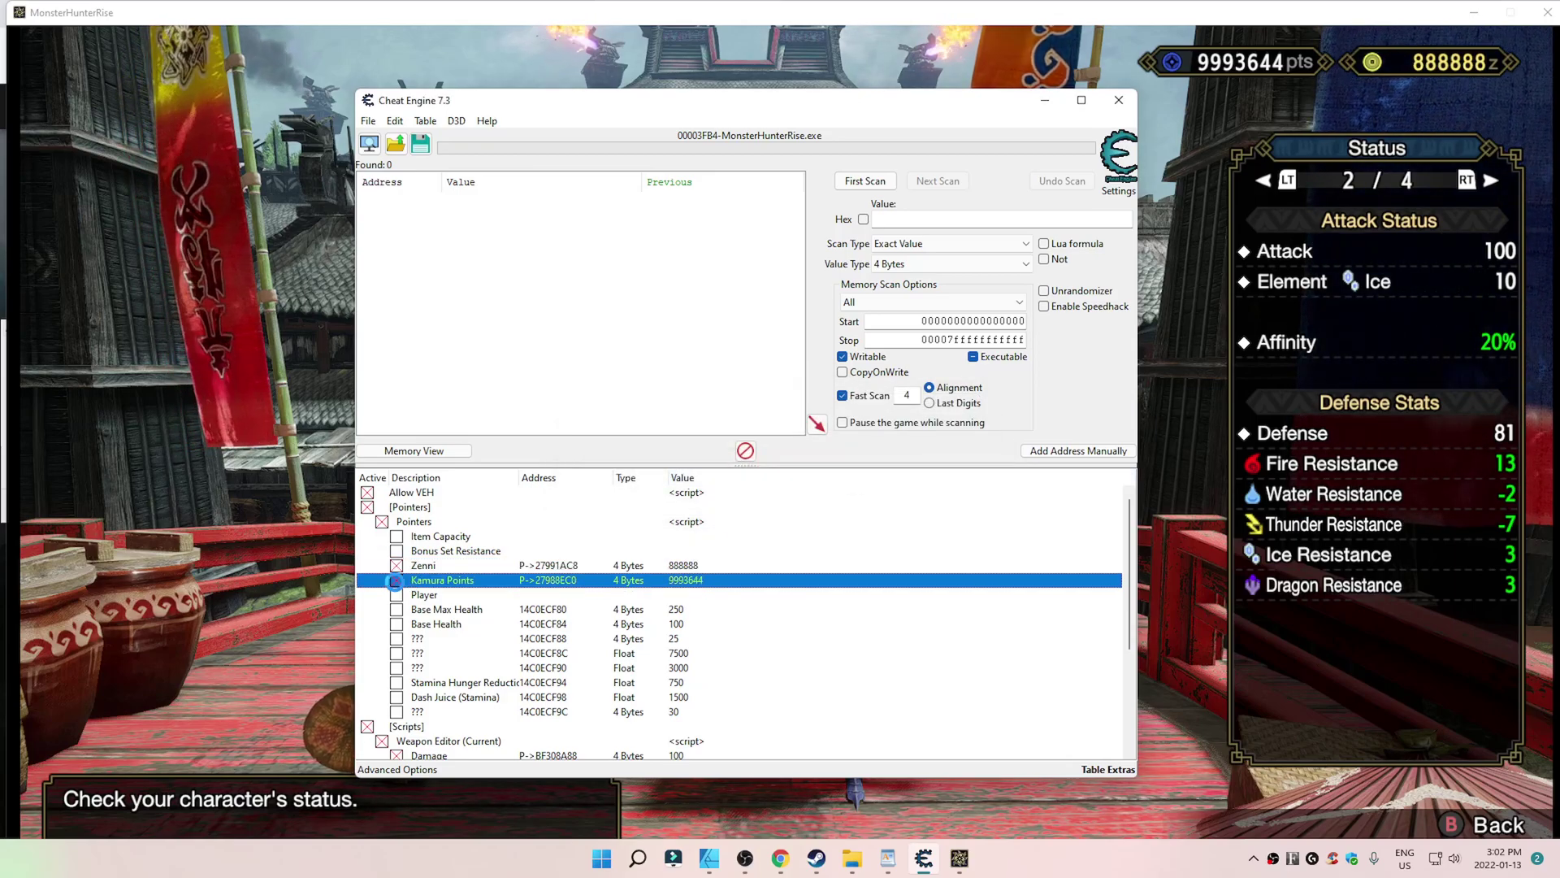
double_click(687, 580)
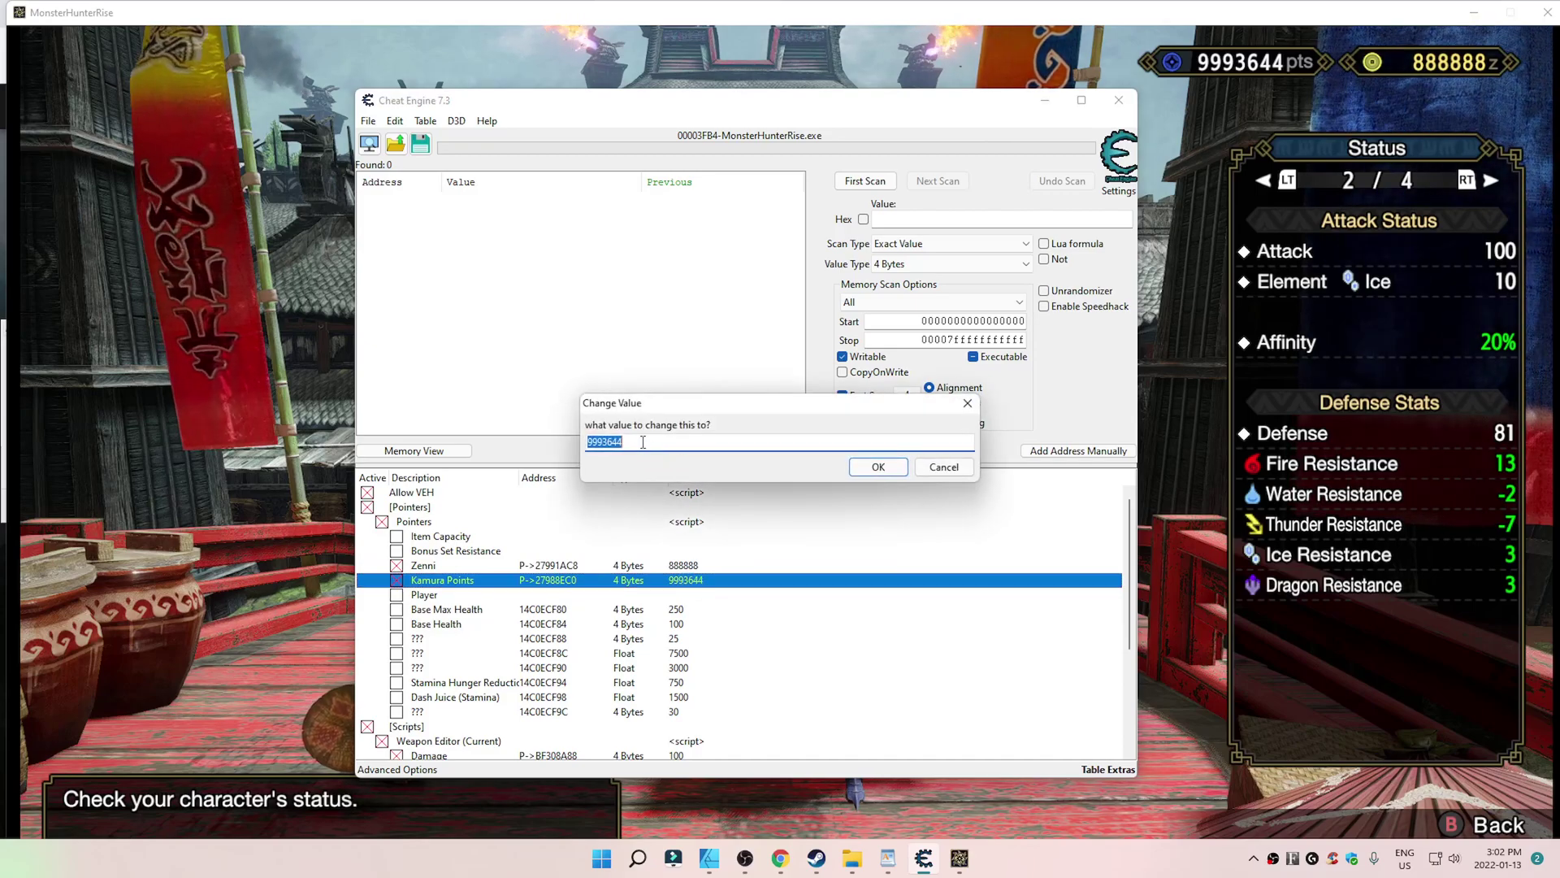
text(88)
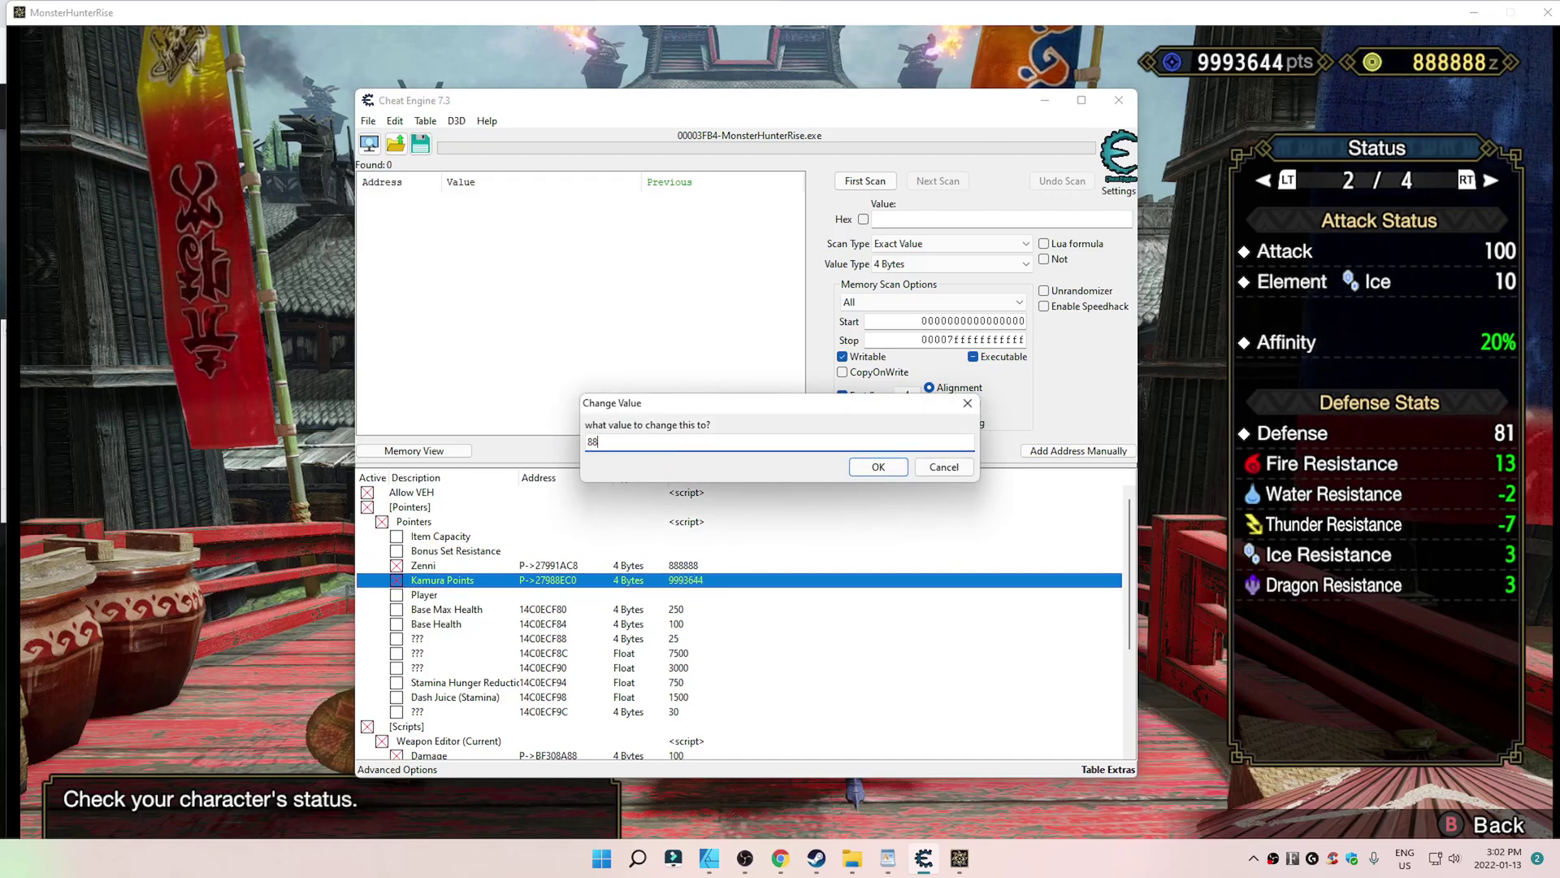
text(8888)
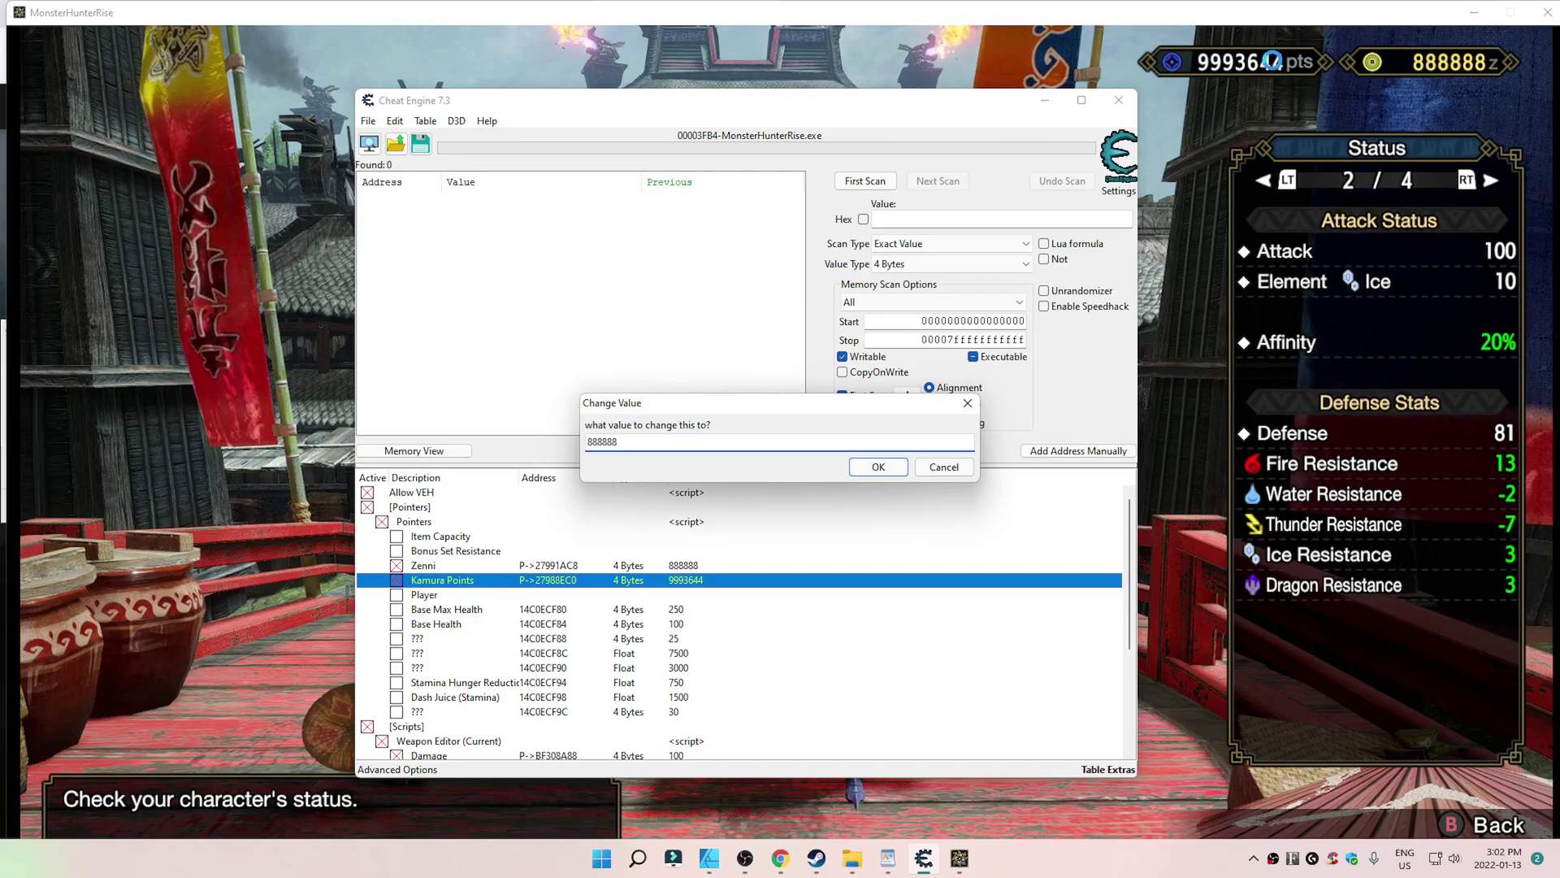
click(868, 468)
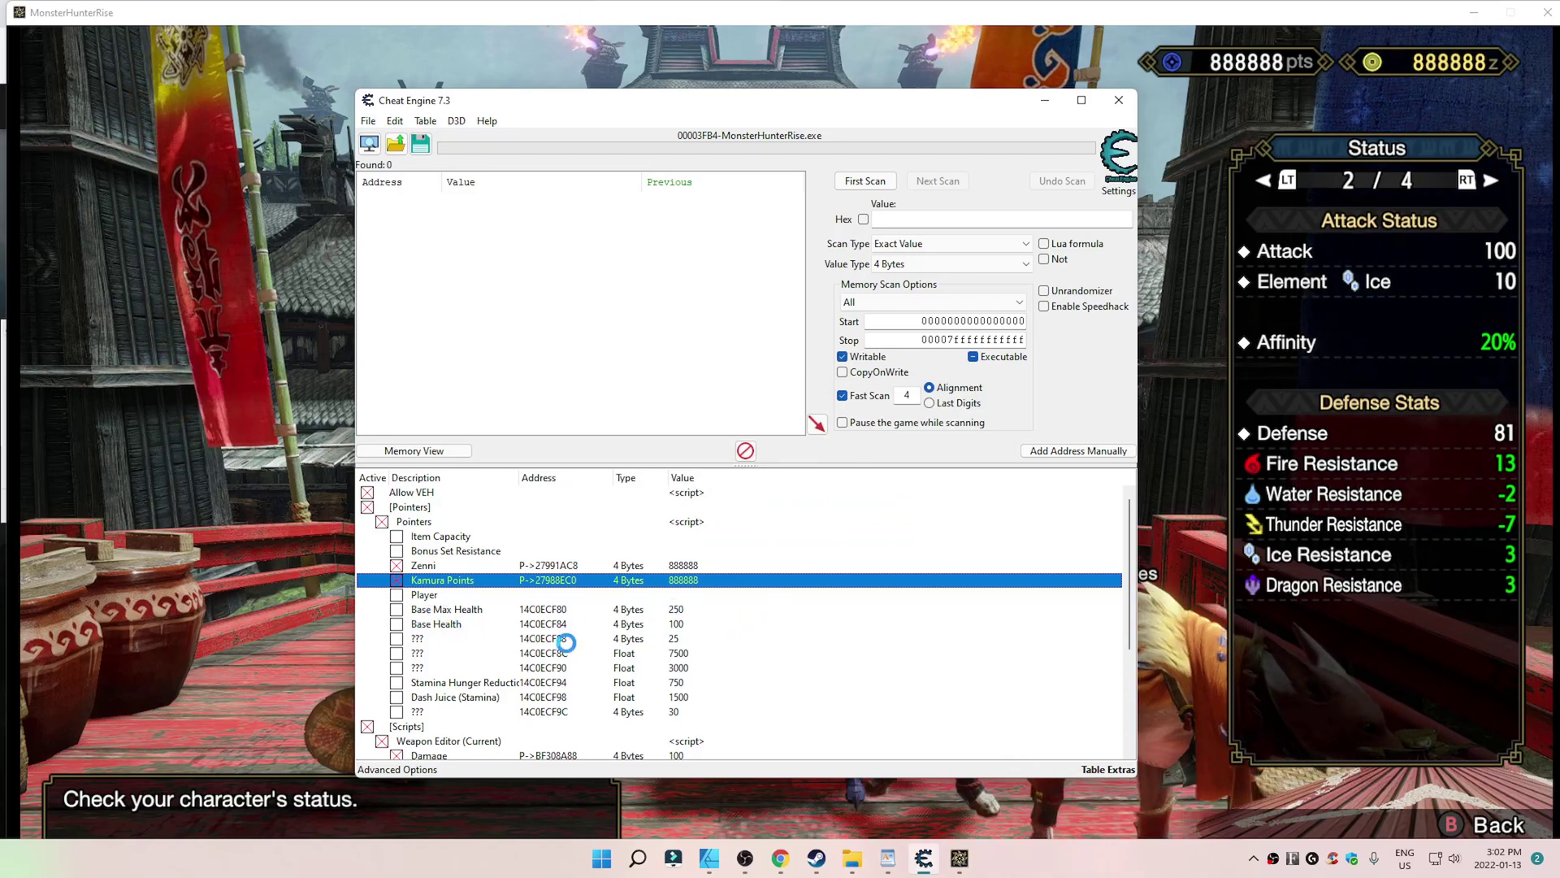
Activate the Armor Editor (Equipment View) script to inspect its entries, and deactivate it again.
scroll(495, 643, down, 1)
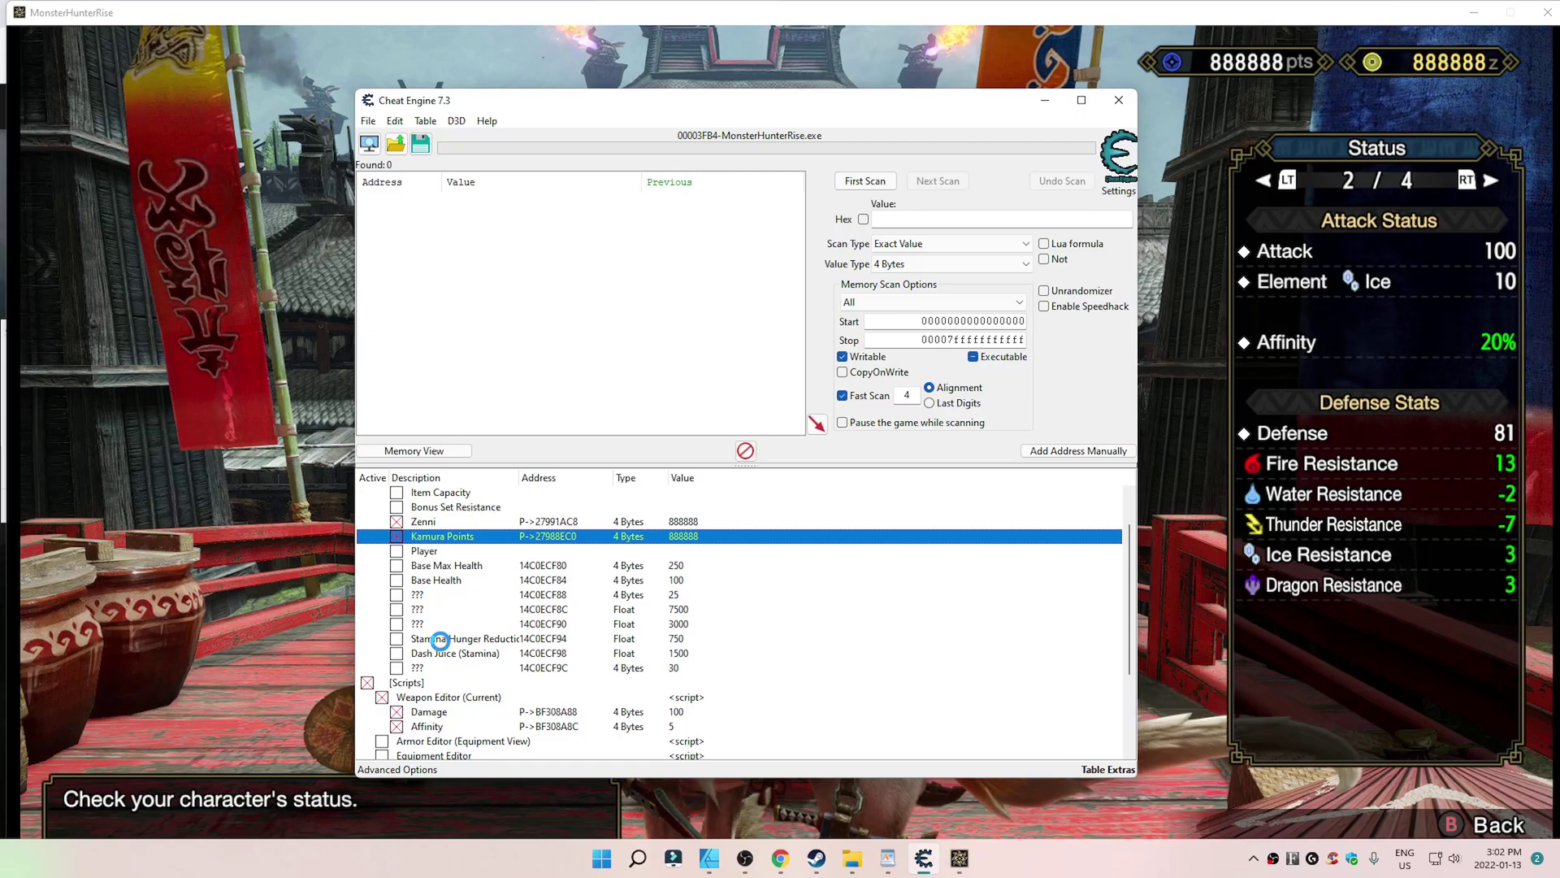
scroll(441, 641, down, 1)
scroll(373, 642, down, 2)
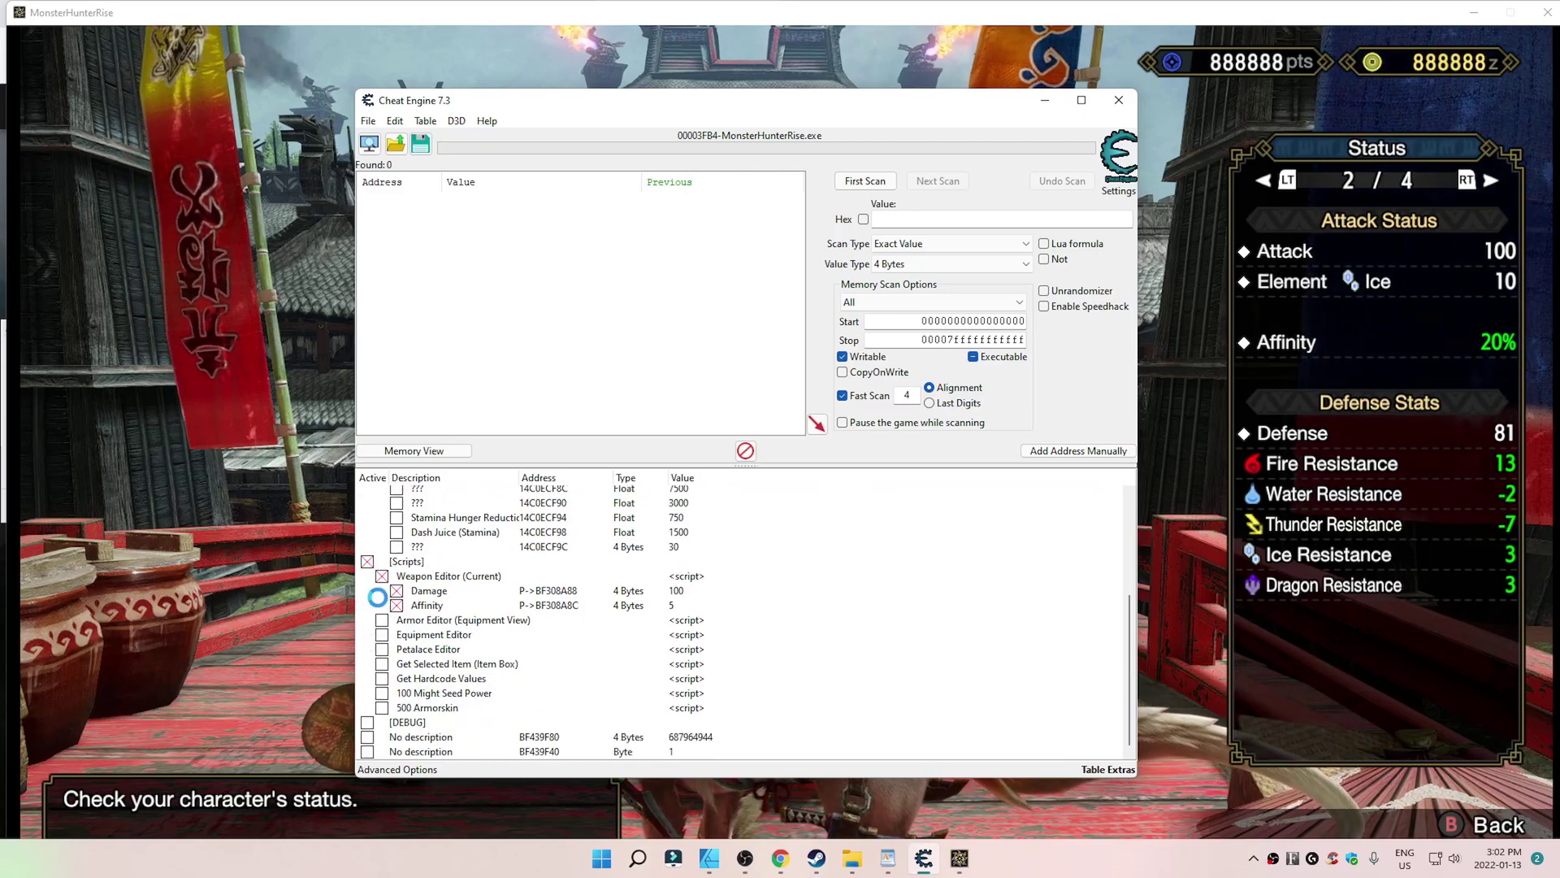
click(367, 562)
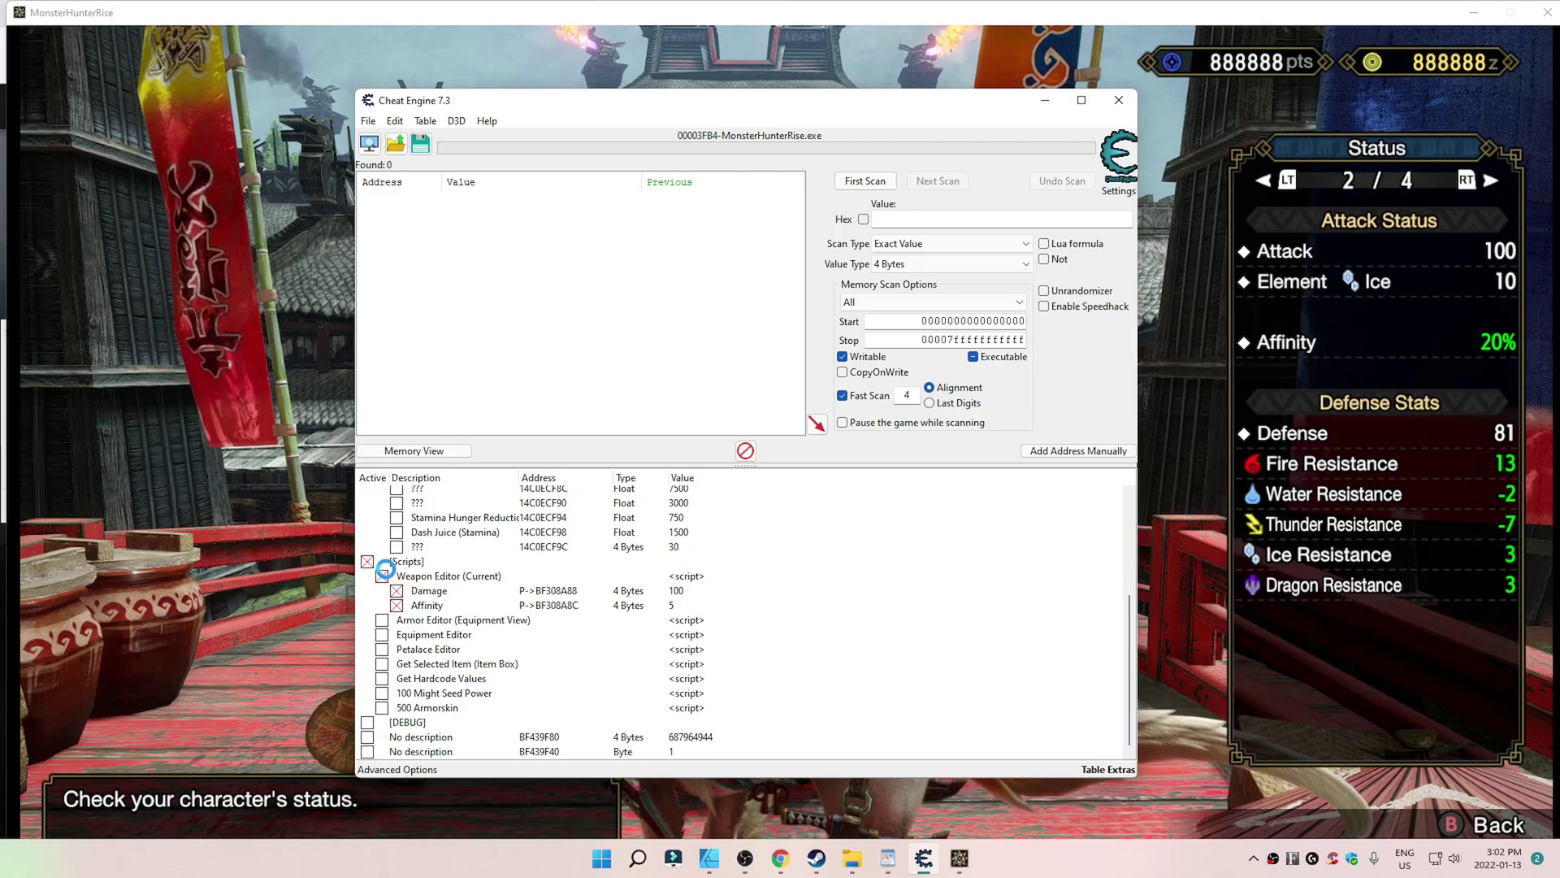
click(383, 576)
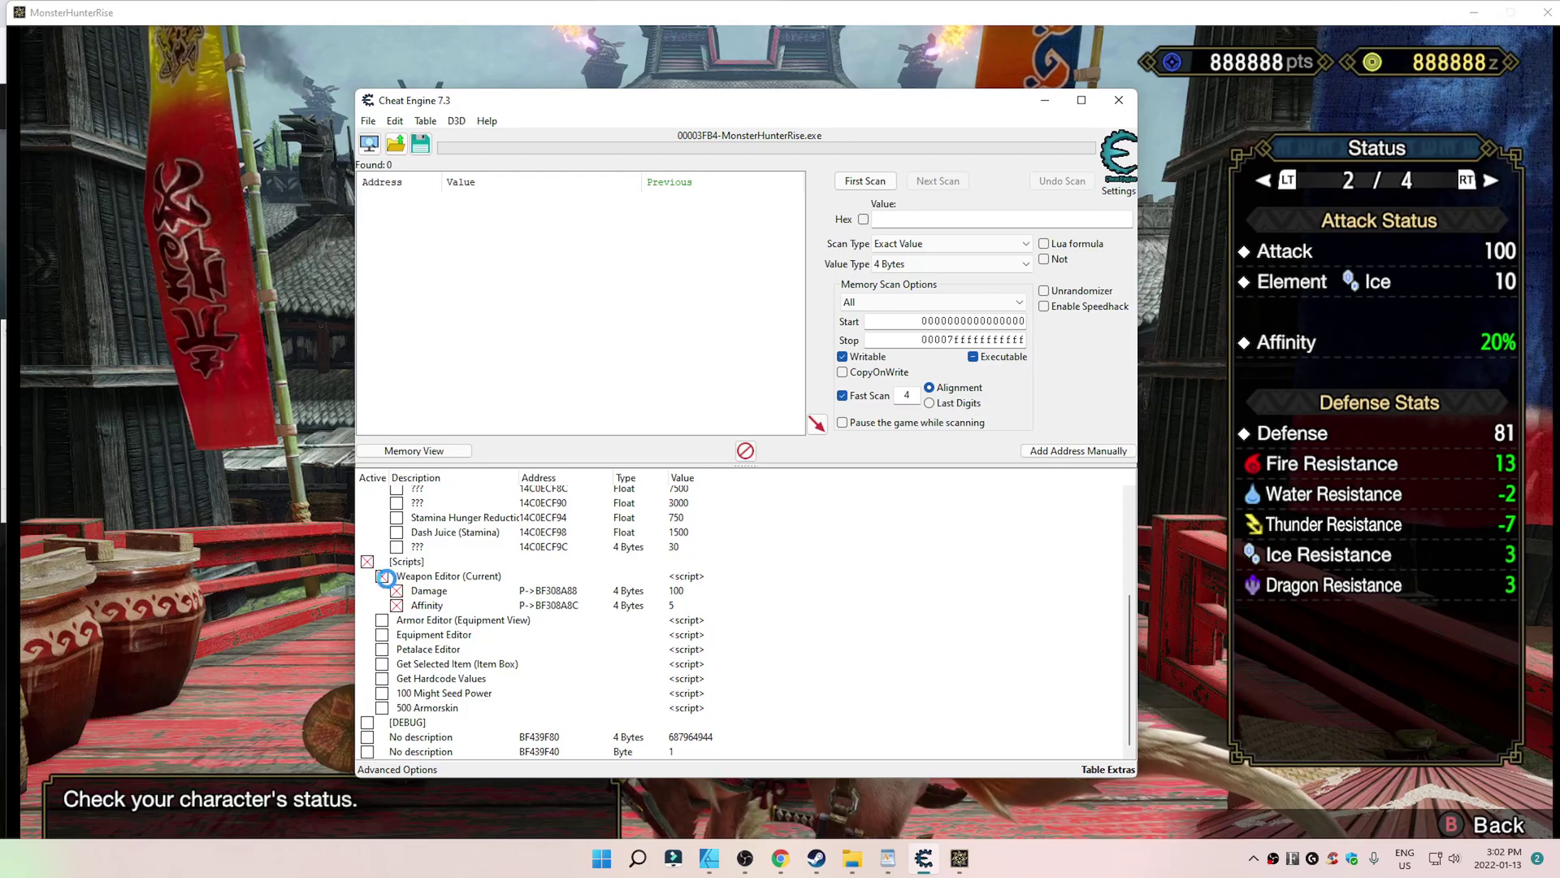
click(381, 619)
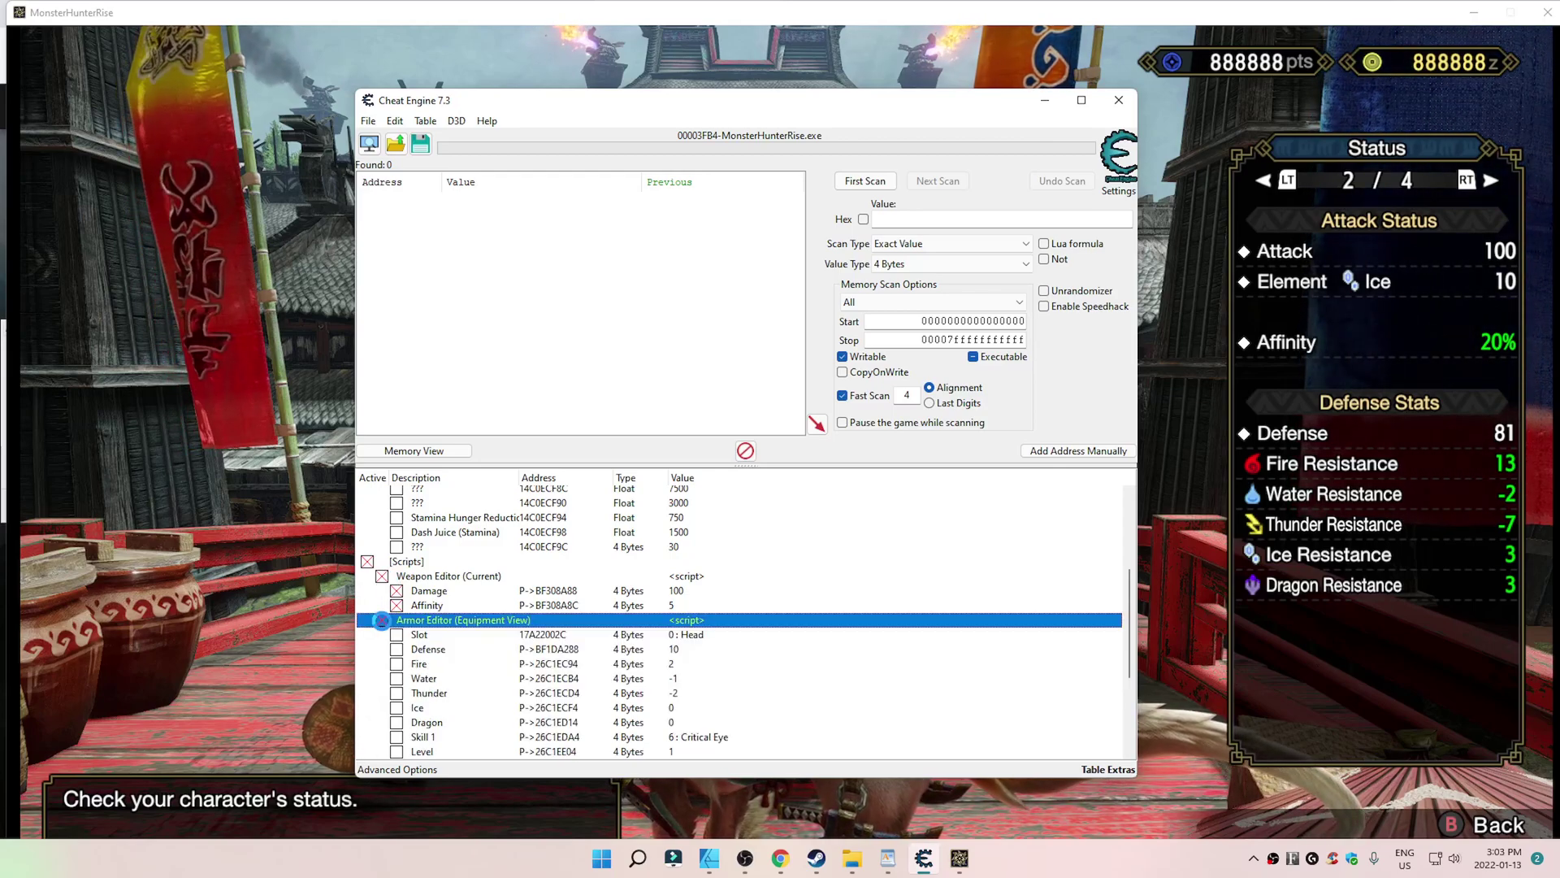
click(381, 620)
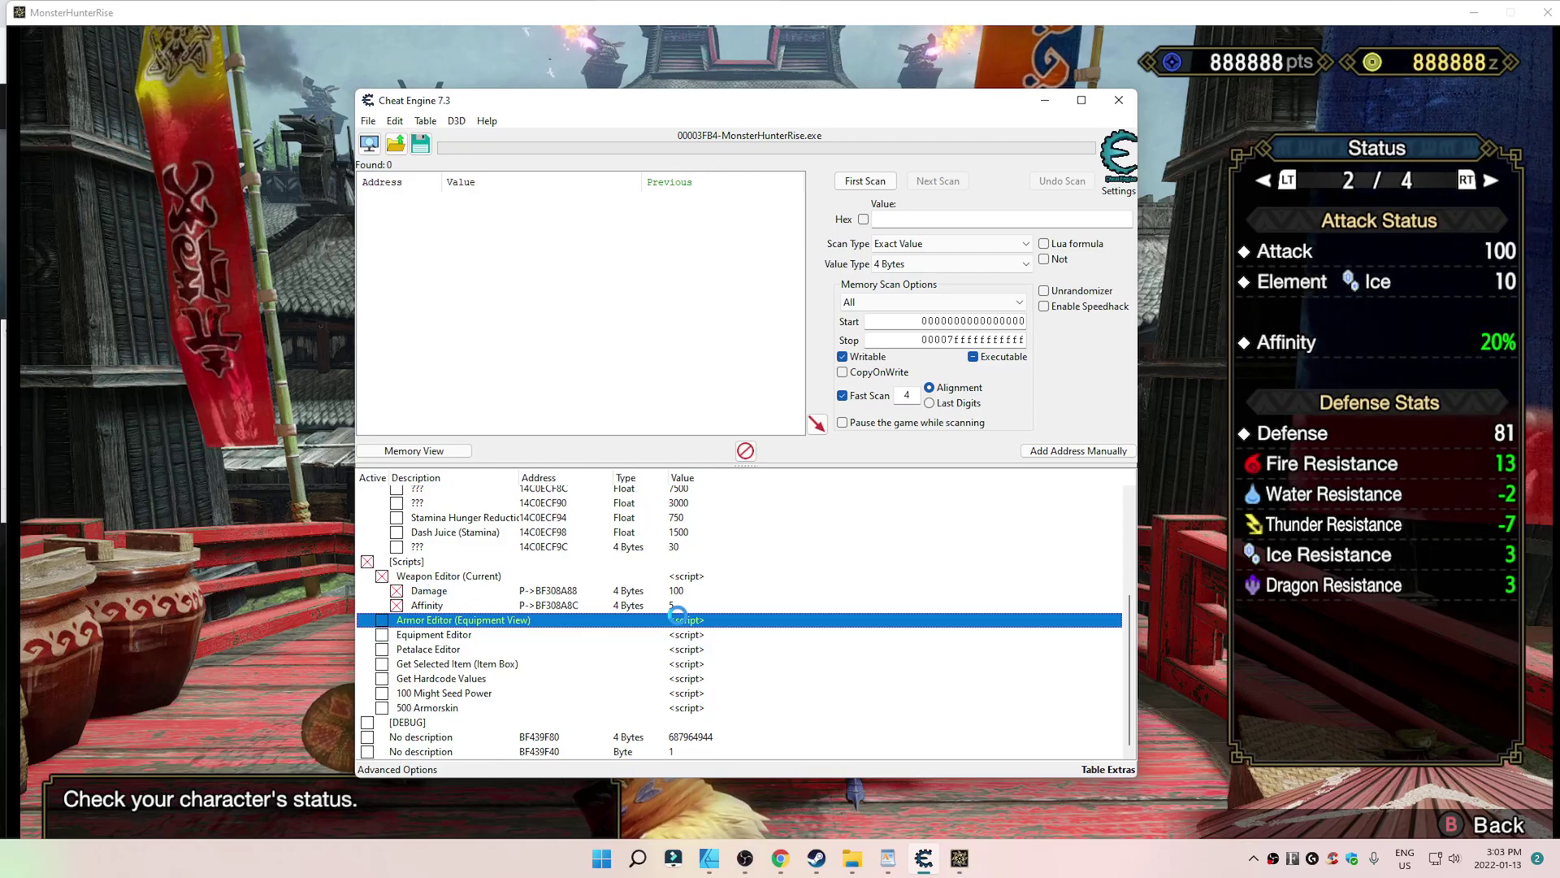
Set the Damage value under Weapon Editor (Current) to 900.
click(429, 590)
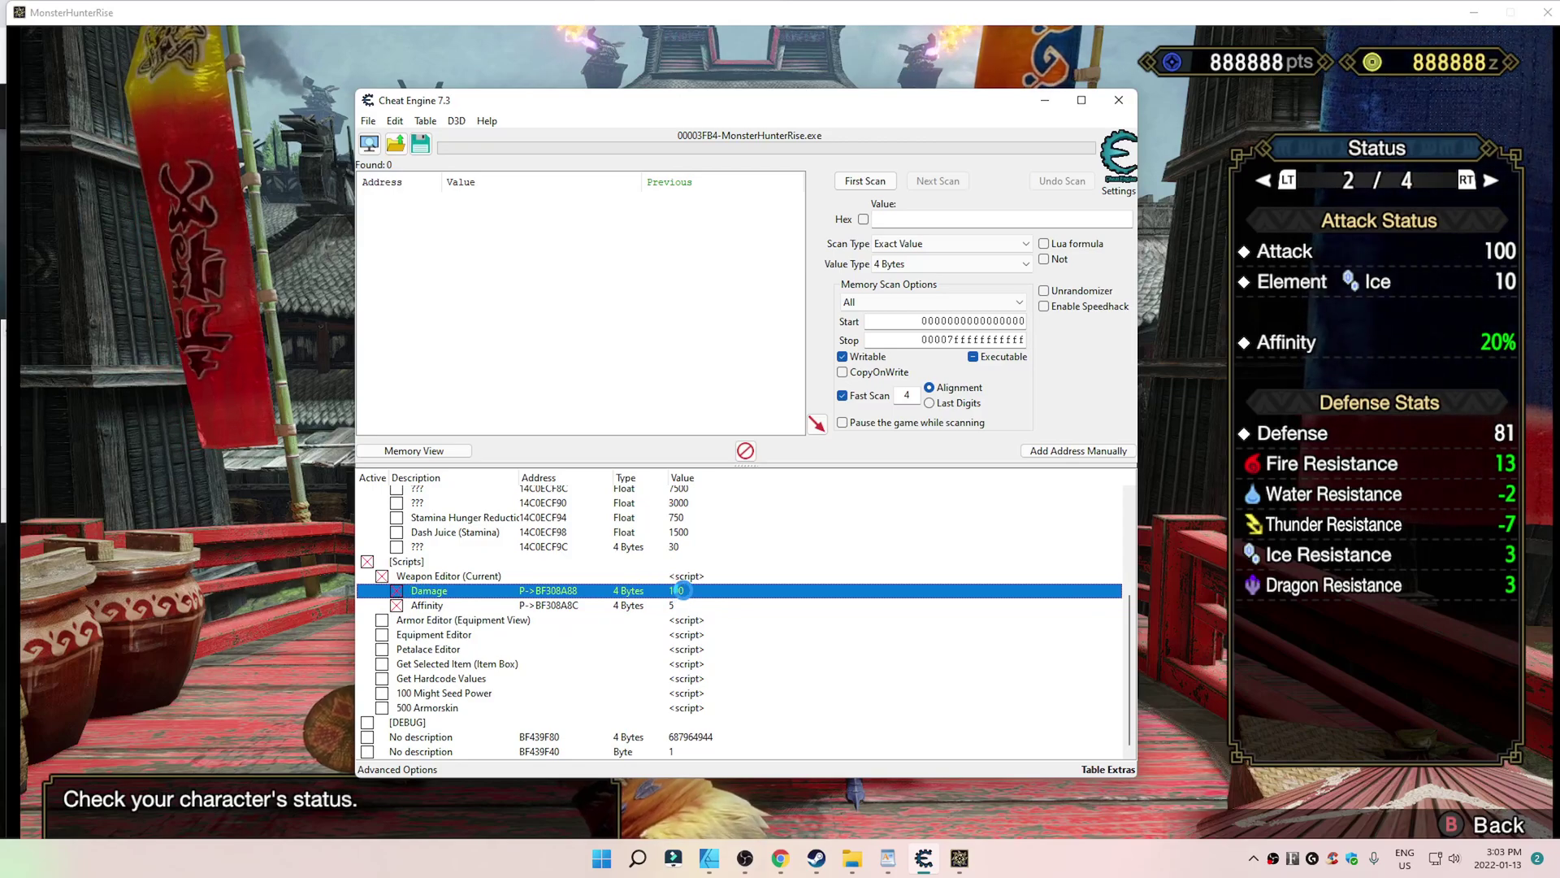
double_click(676, 591)
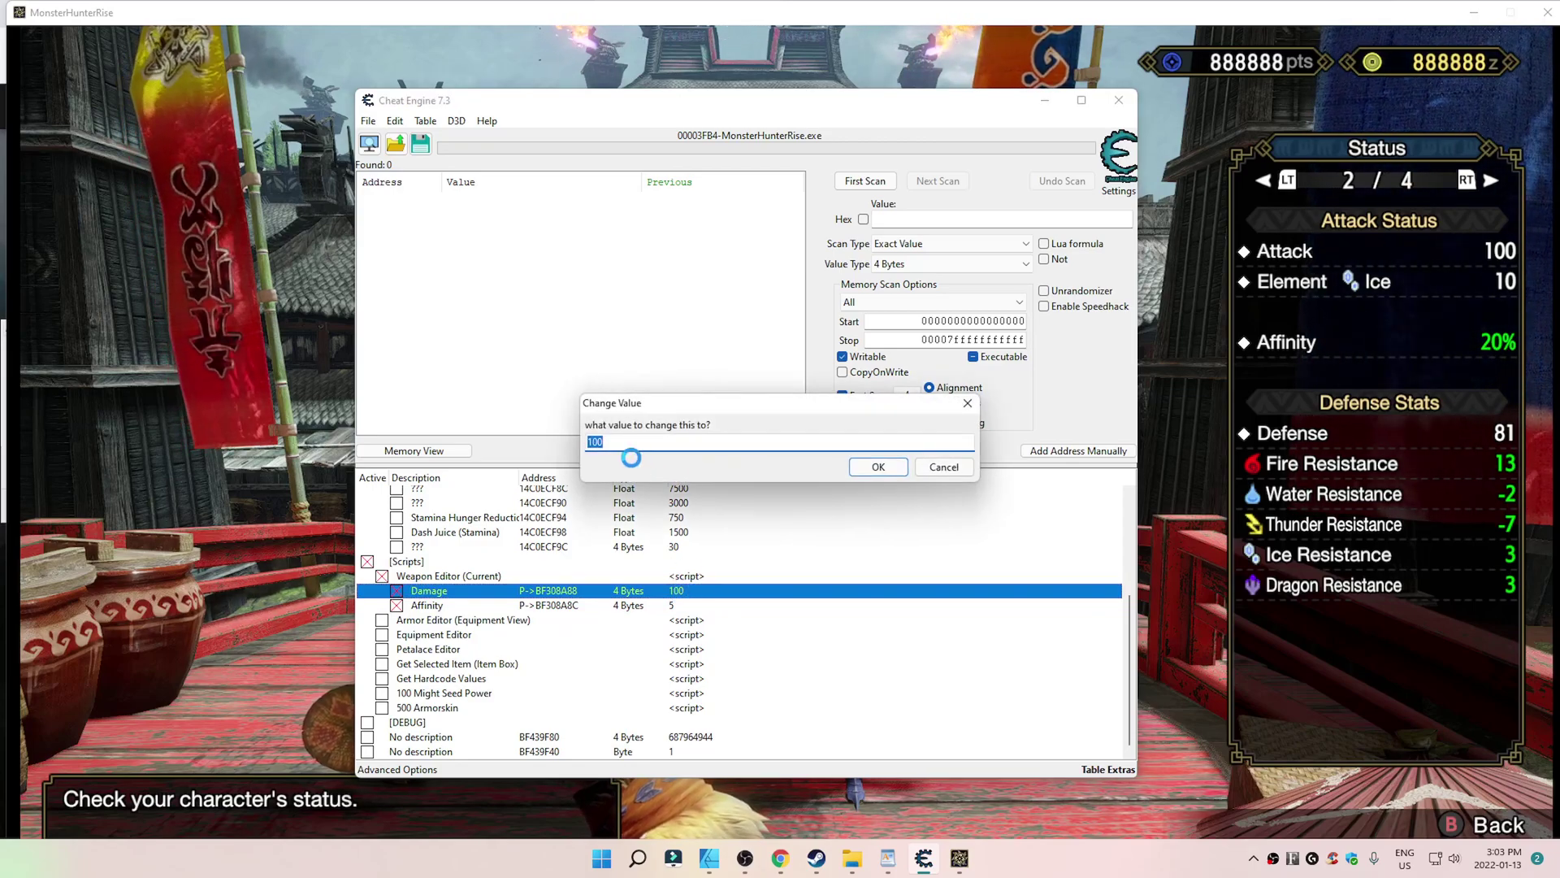
text(900)
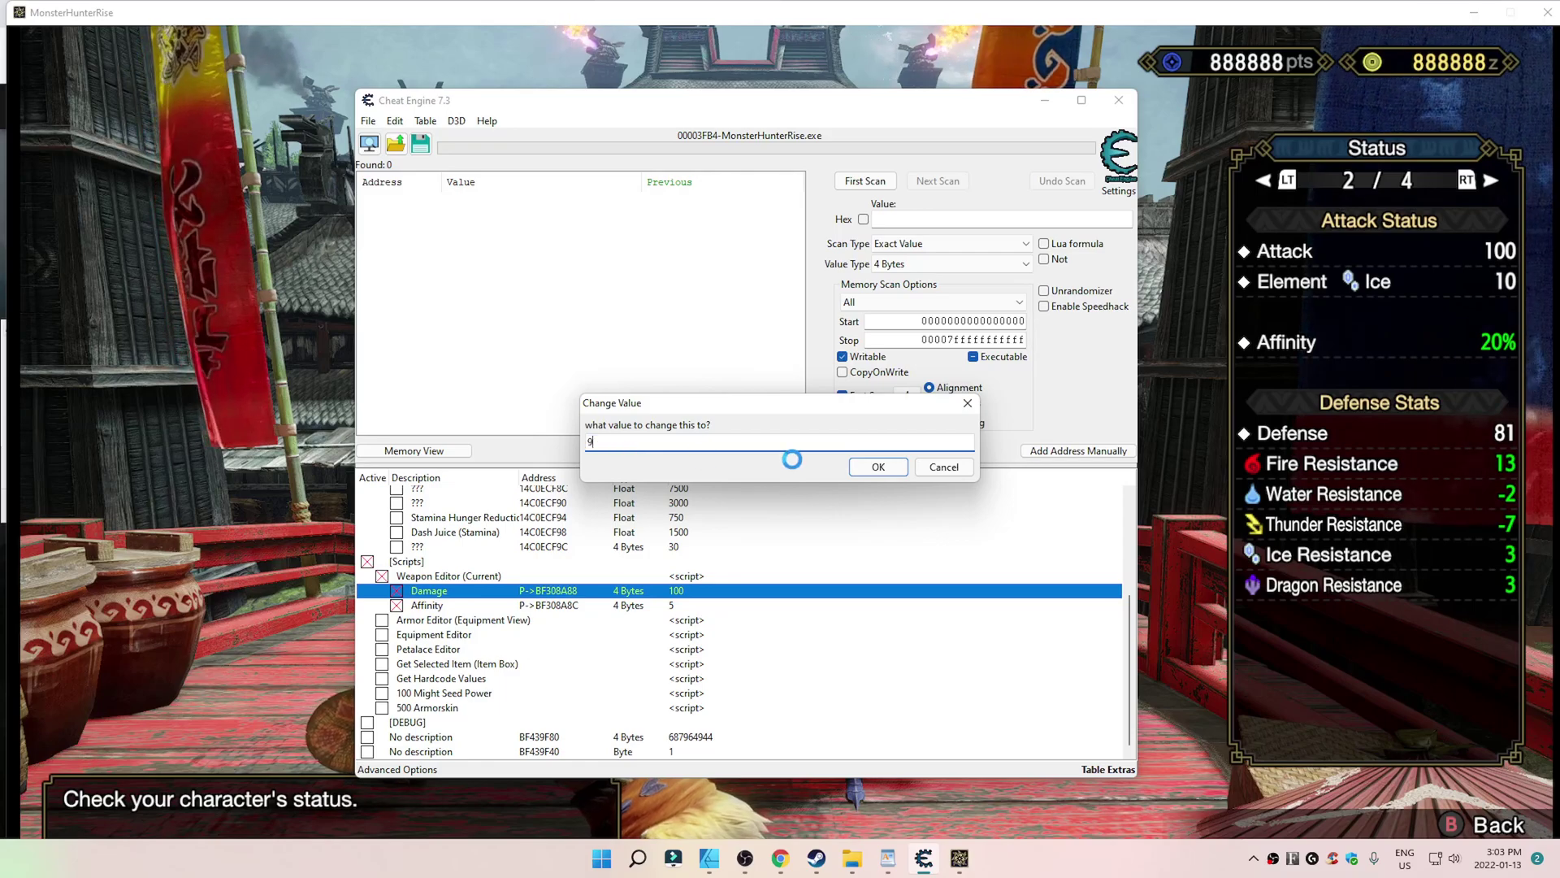
click(875, 467)
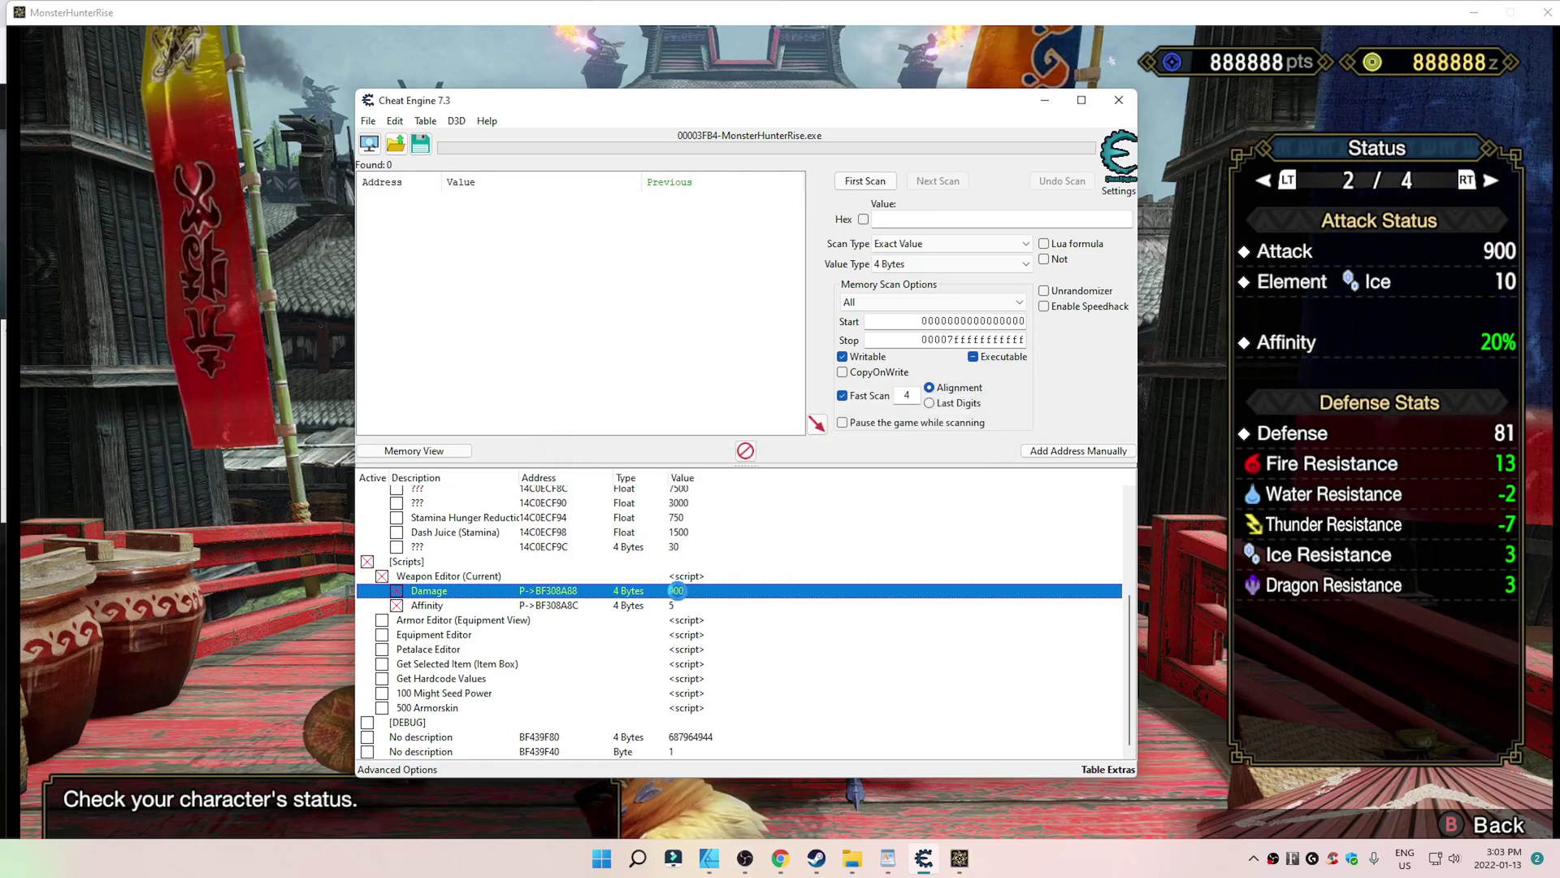
Raise the Damage value under Weapon Editor (Current) to 1500.
double_click(678, 591)
text(1)
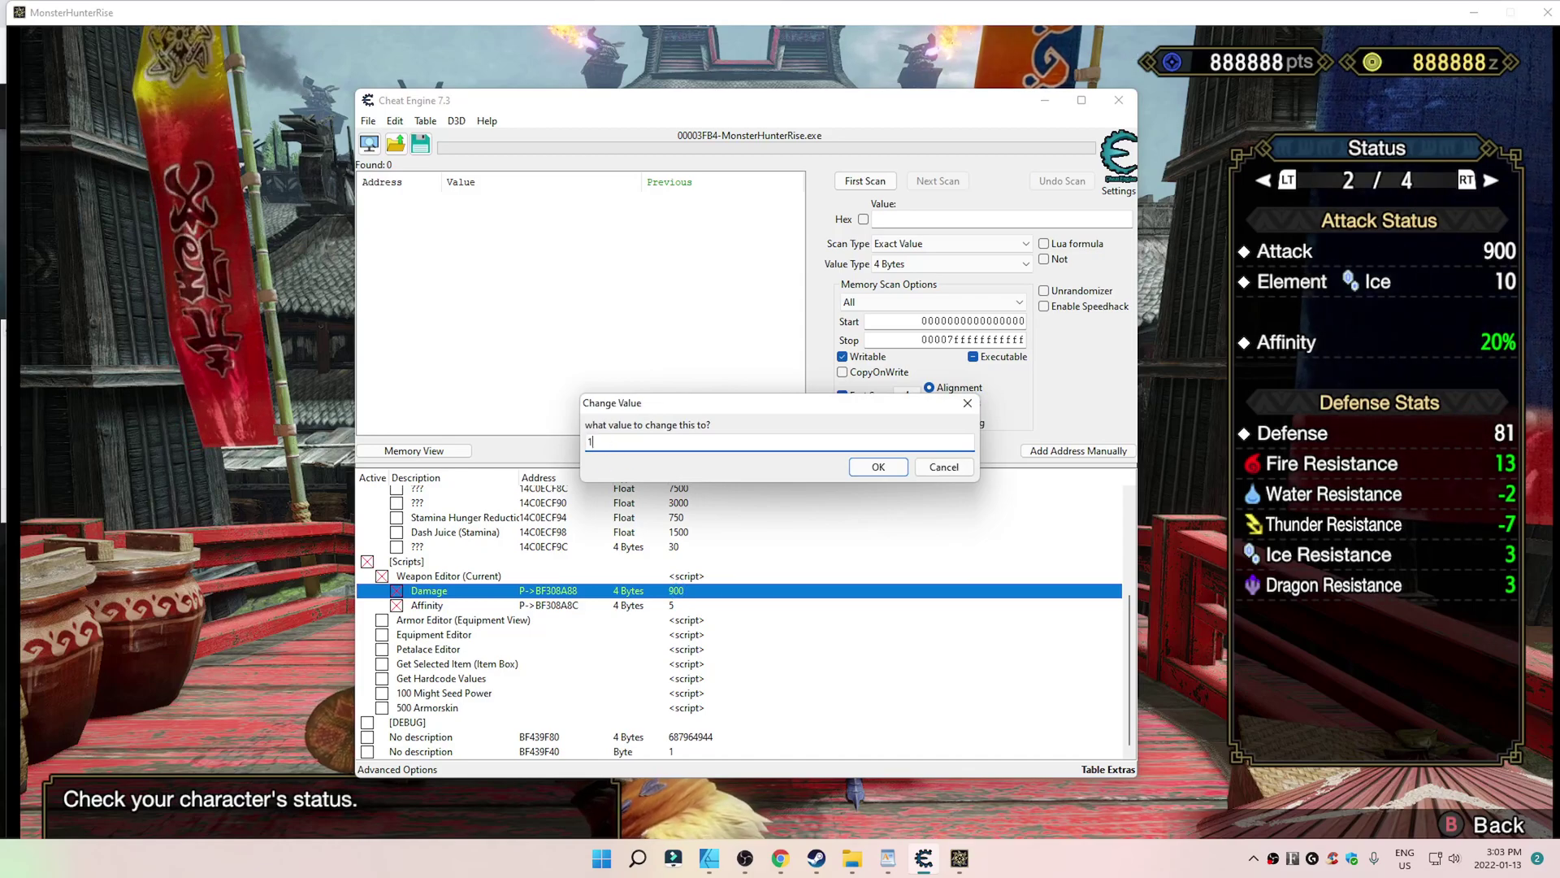
text(500)
click(870, 466)
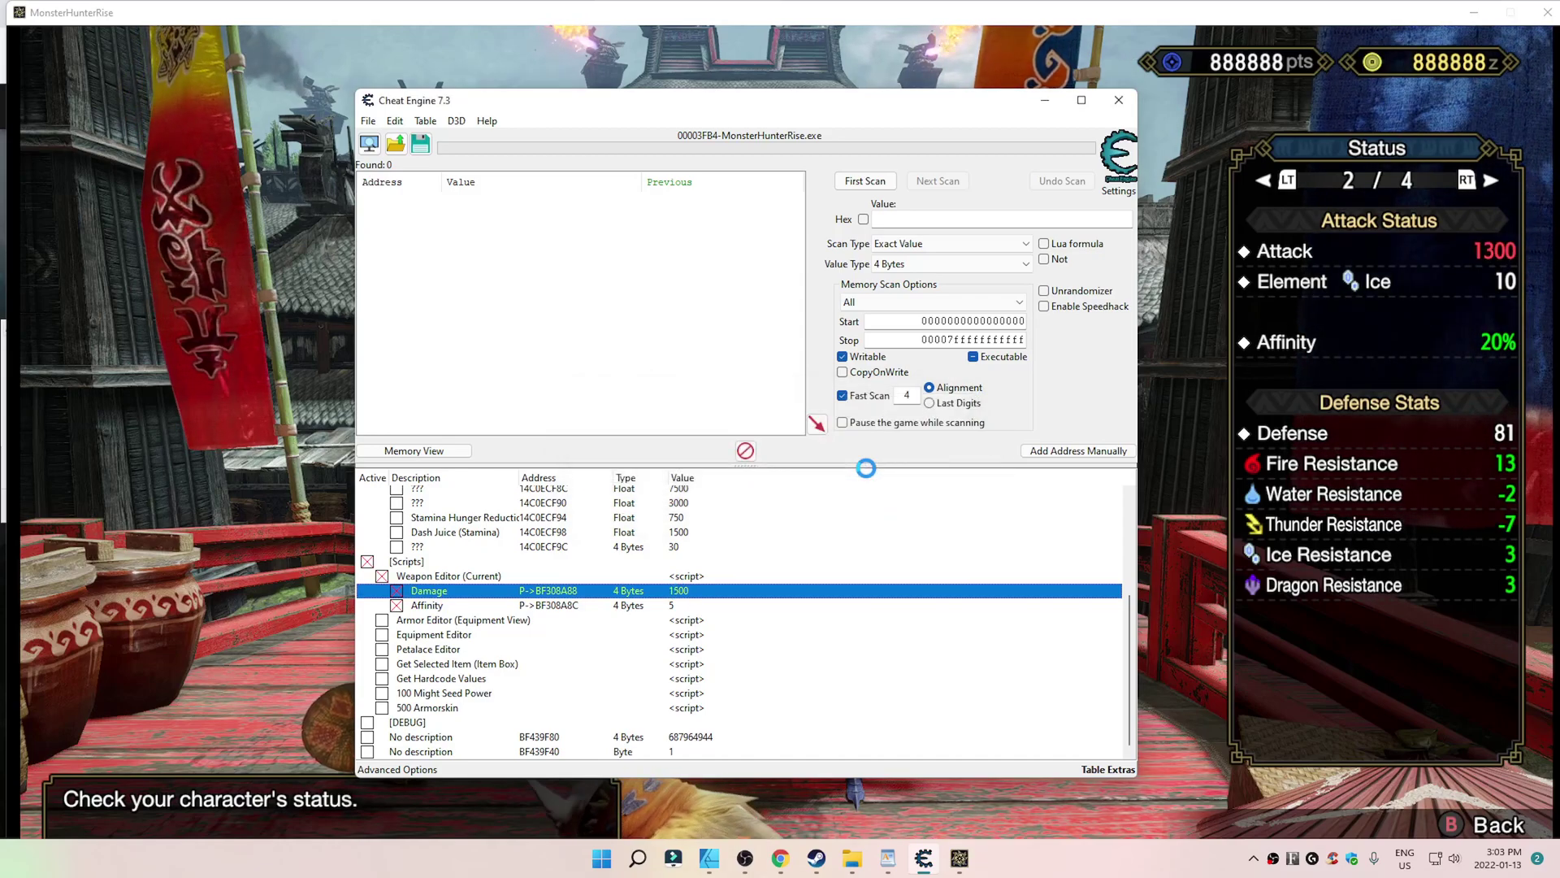
Set the weapon's Damage value to 1300.
double_click(678, 591)
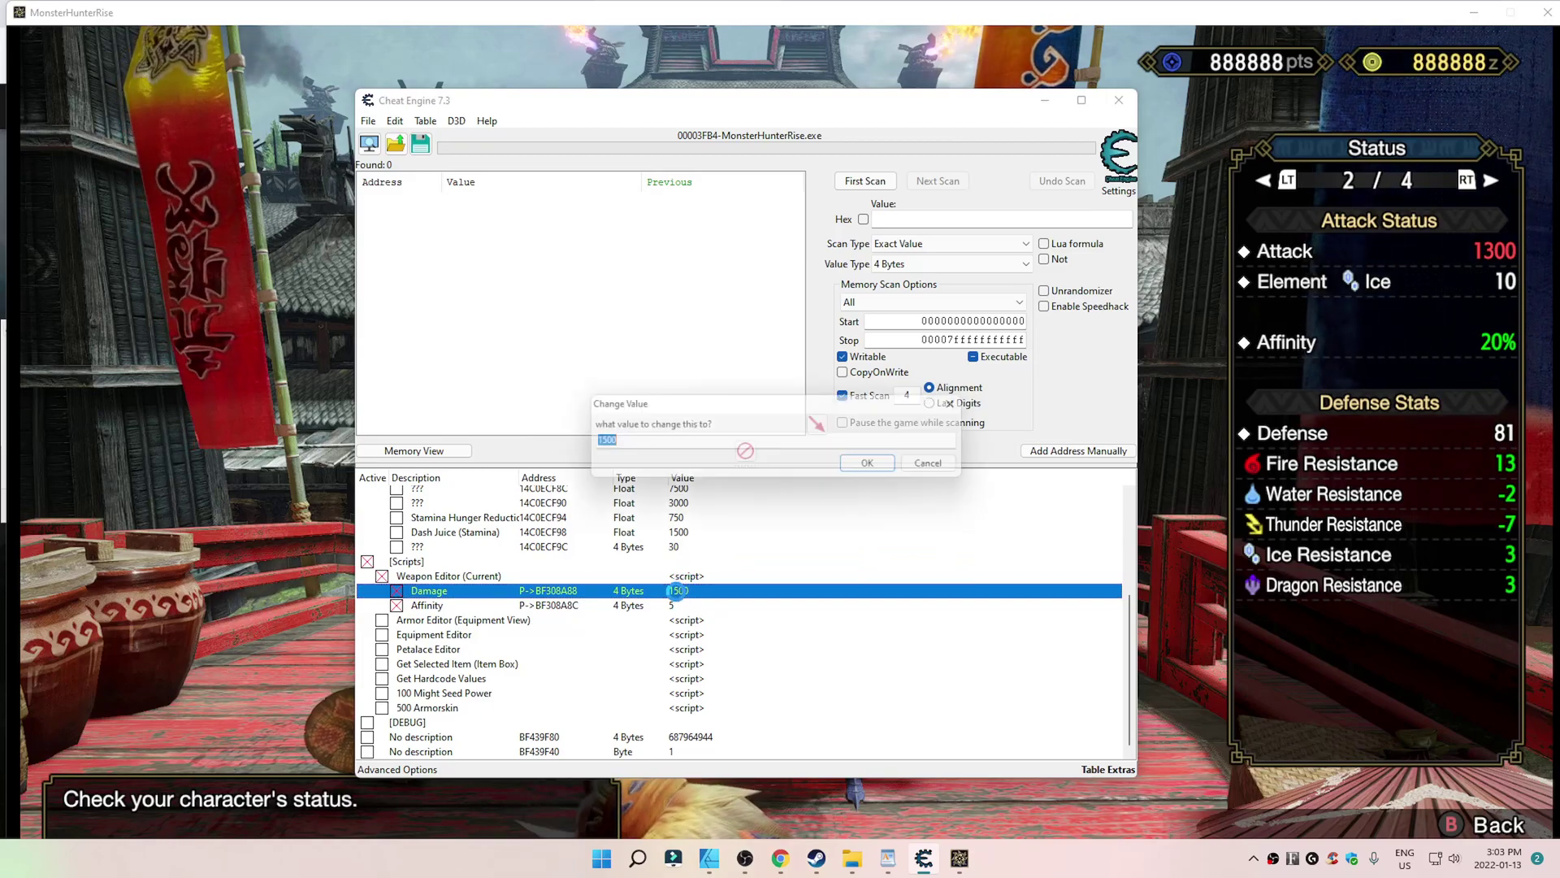
text(1300)
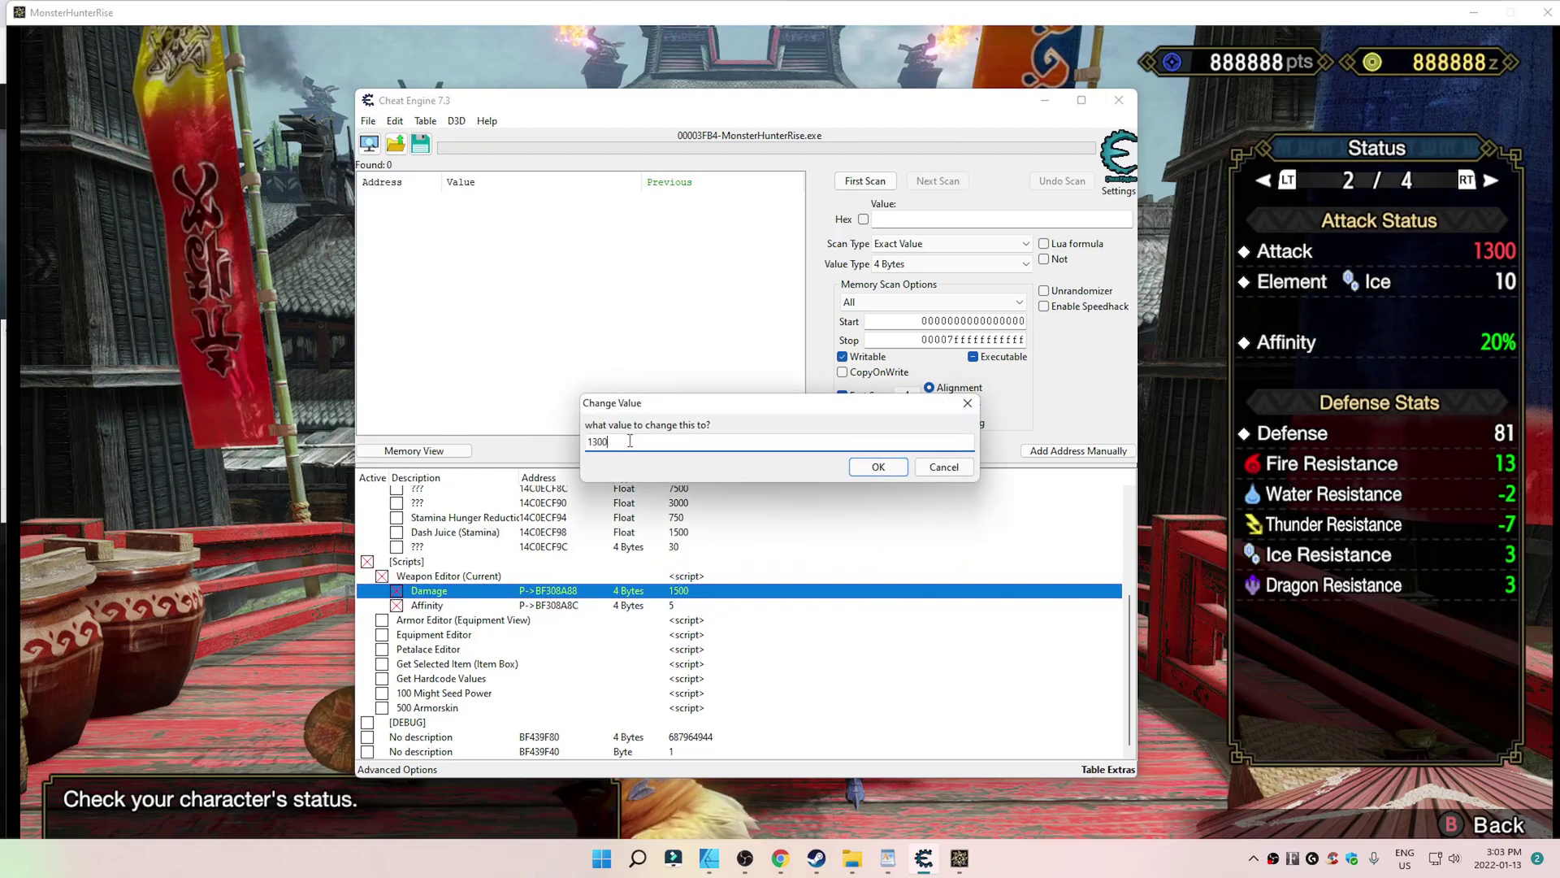
click(884, 468)
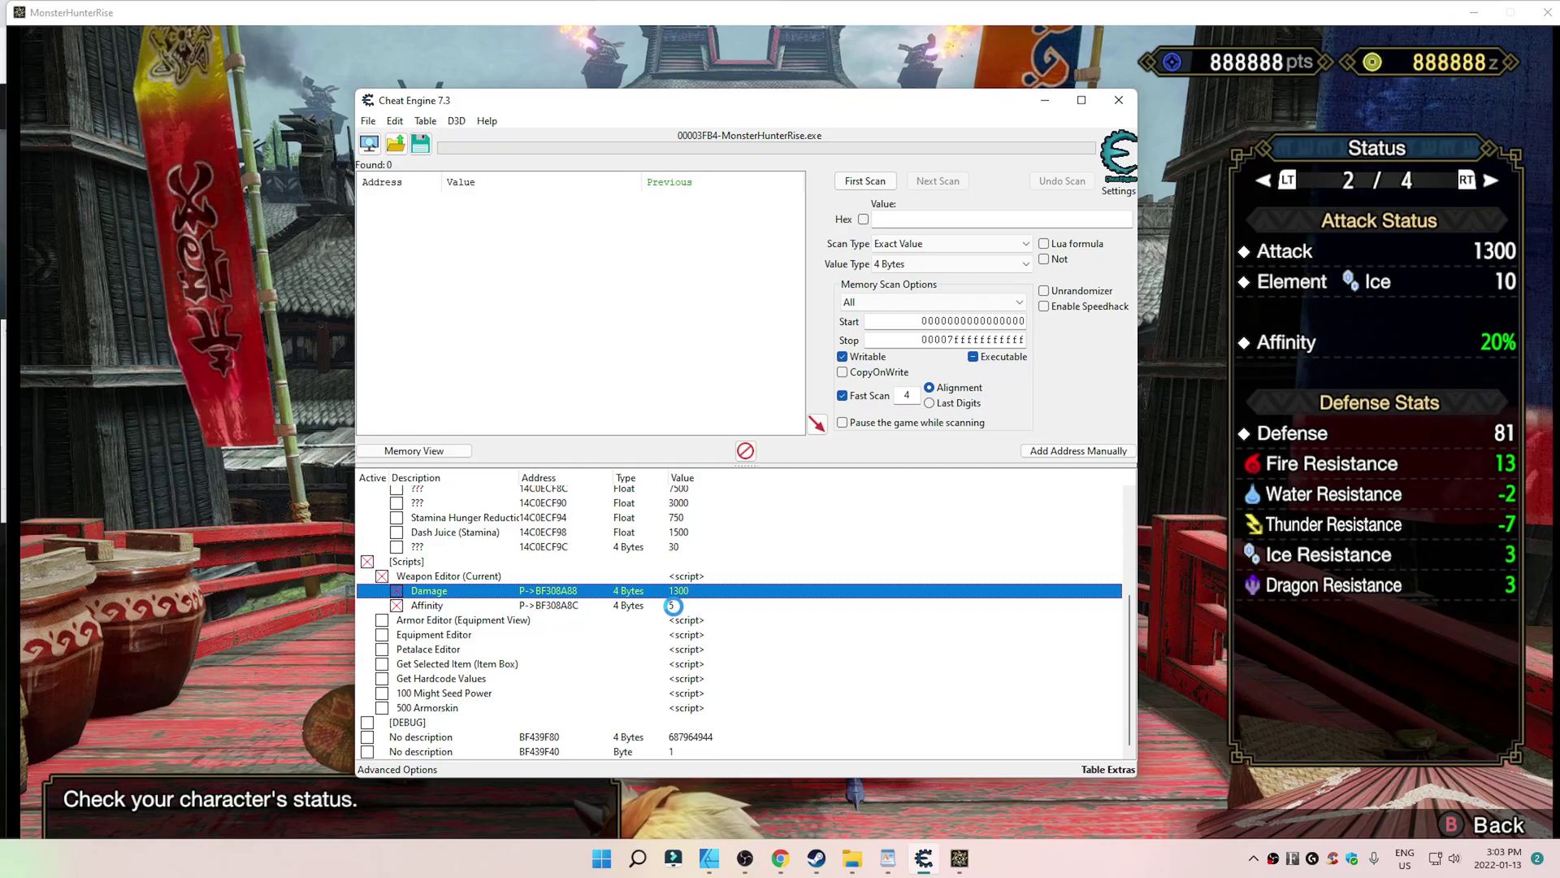
Set the weapon's Affinity value to 90.
double_click(671, 606)
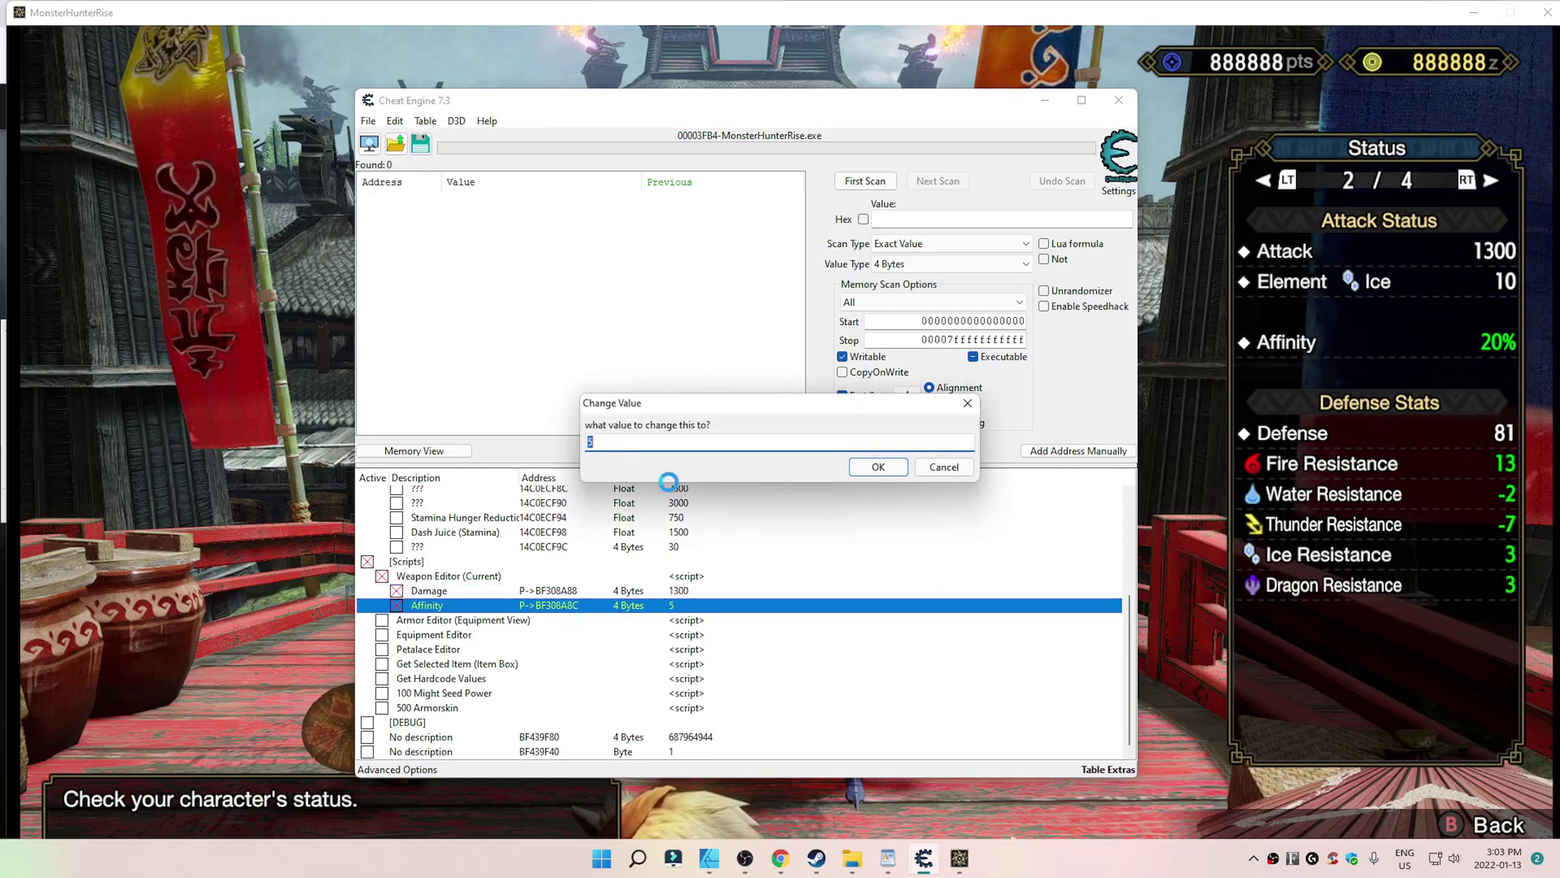
text(90)
click(879, 467)
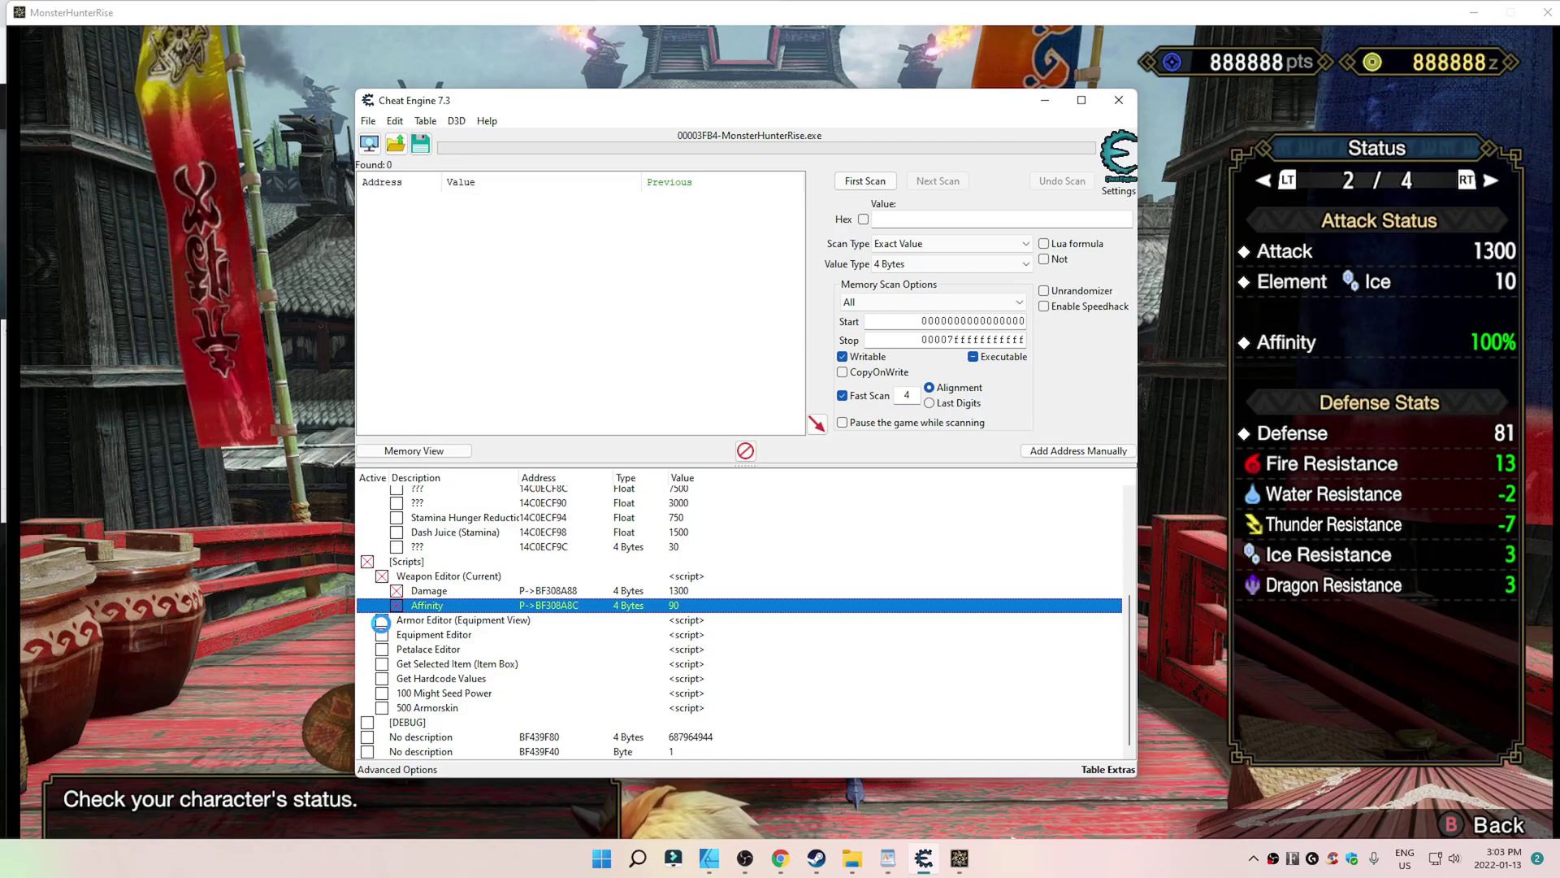
Activate the Armor Editor (Equipment View) script and its Defense entry.
click(381, 623)
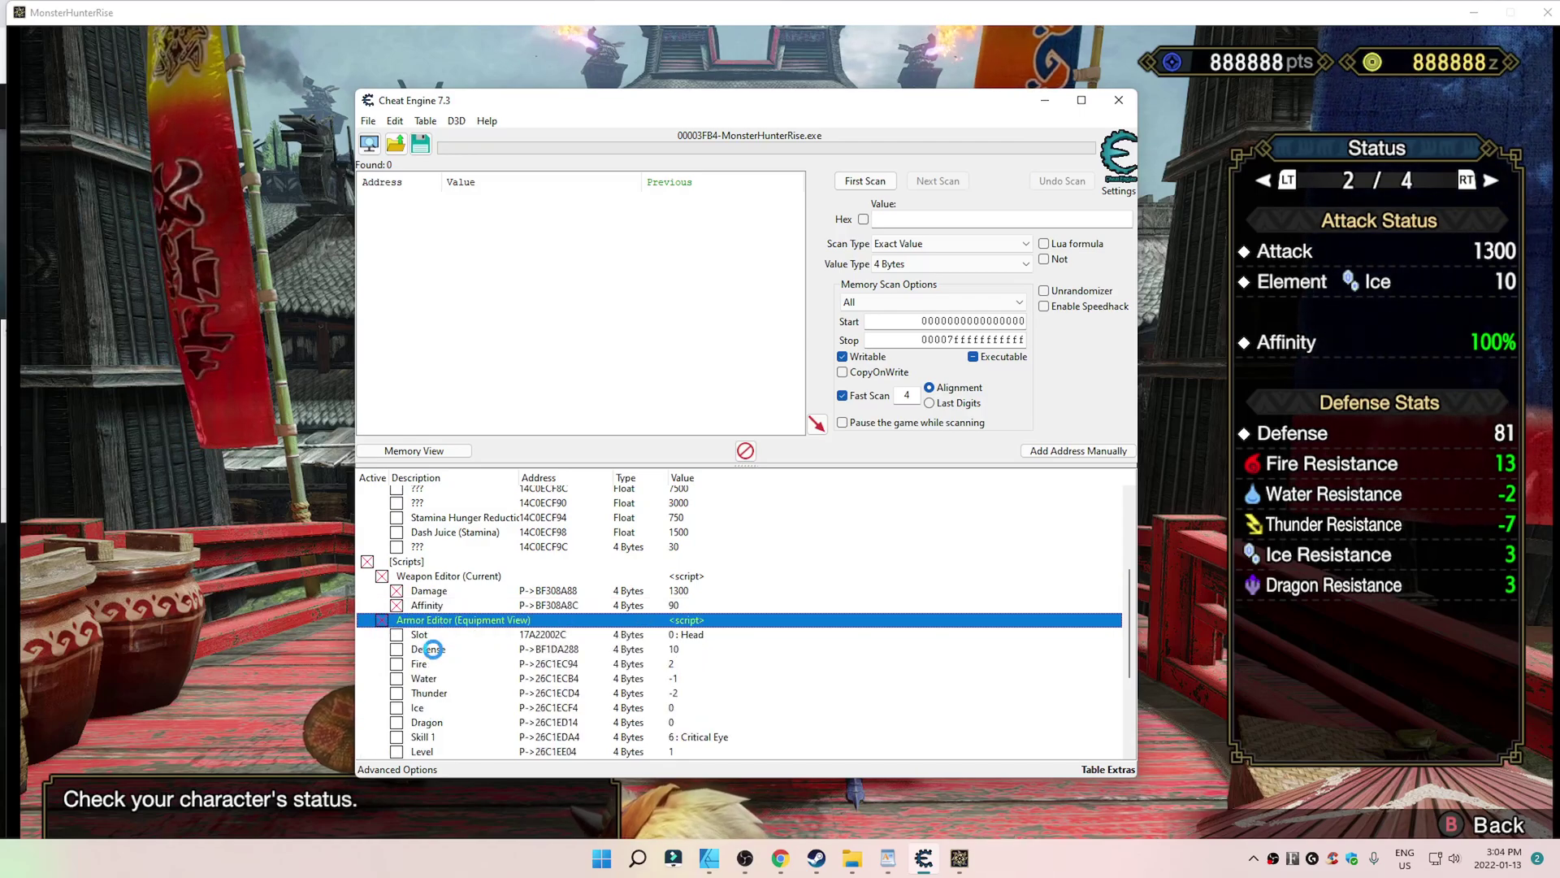
scroll(433, 649, down, 1)
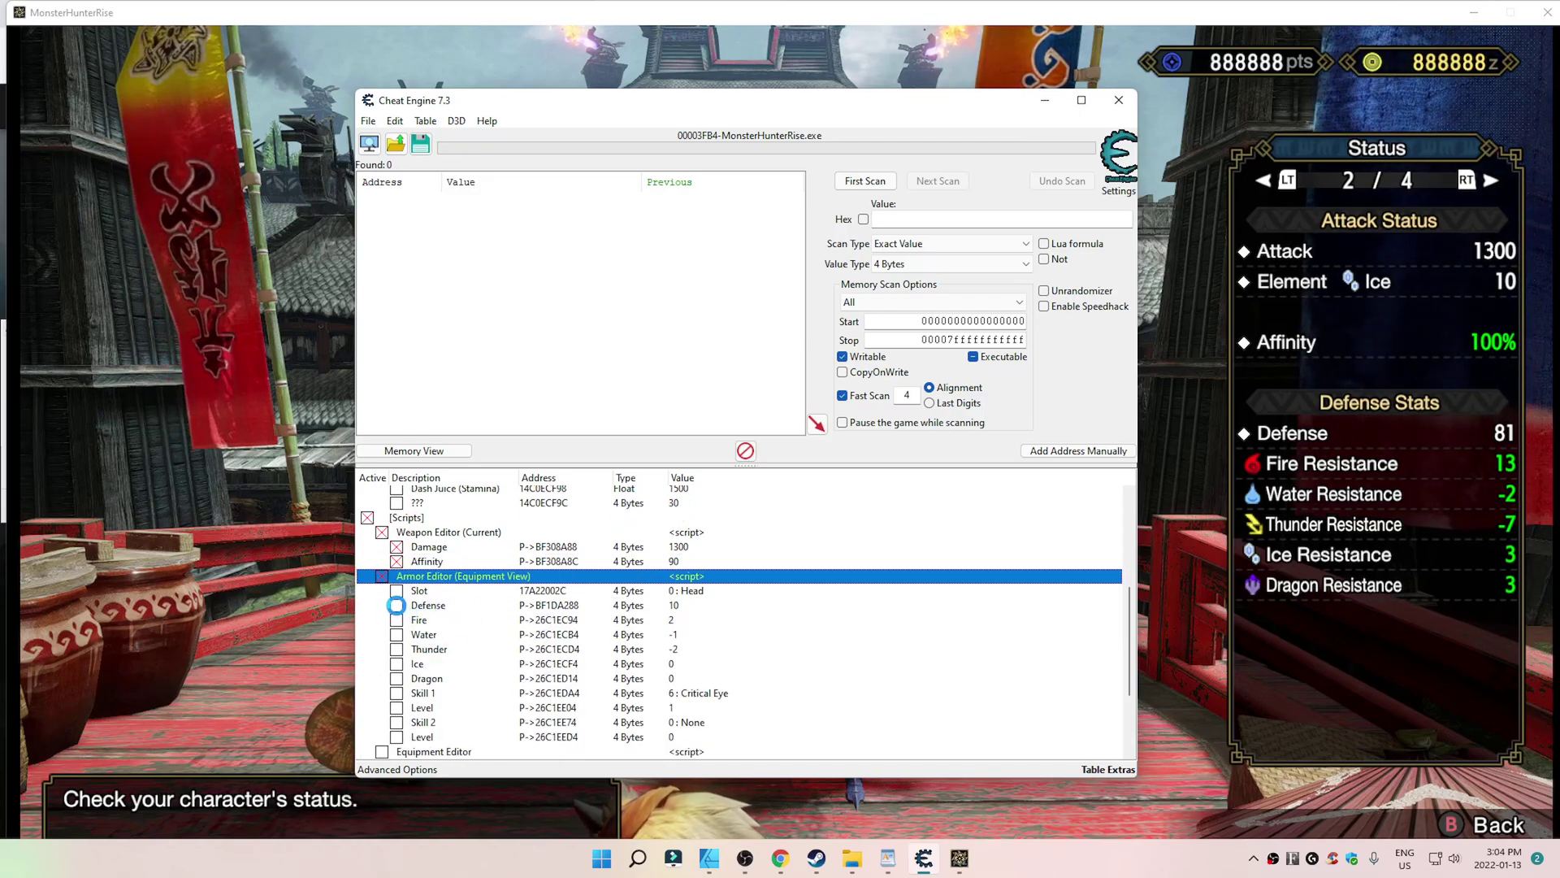
click(396, 605)
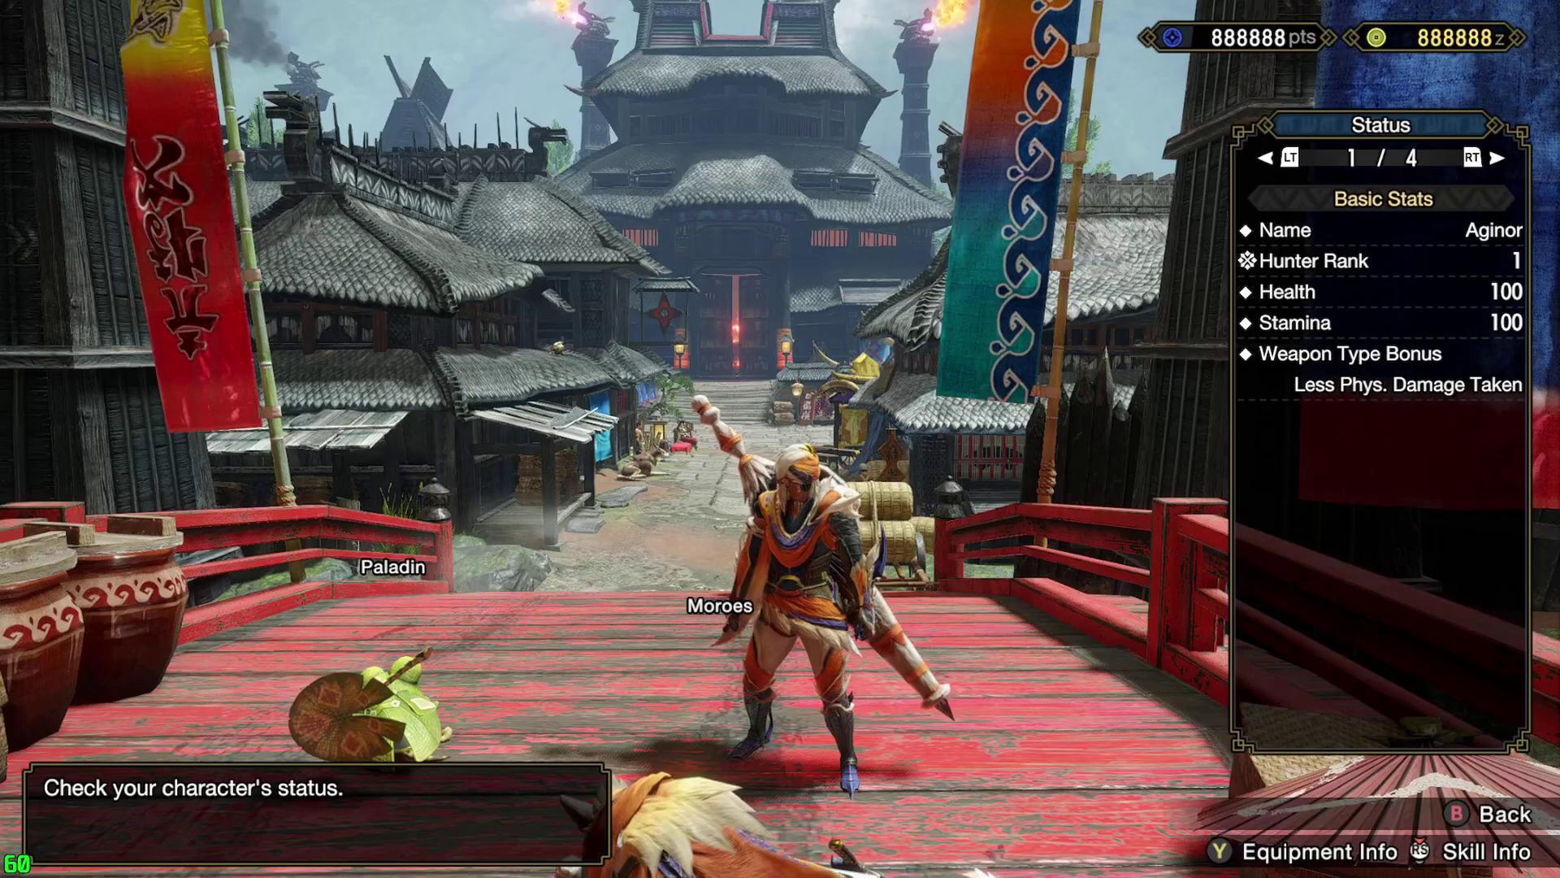
Go through the in-game Status pages to examine the character's basic, attack and defense stats.
key(e)
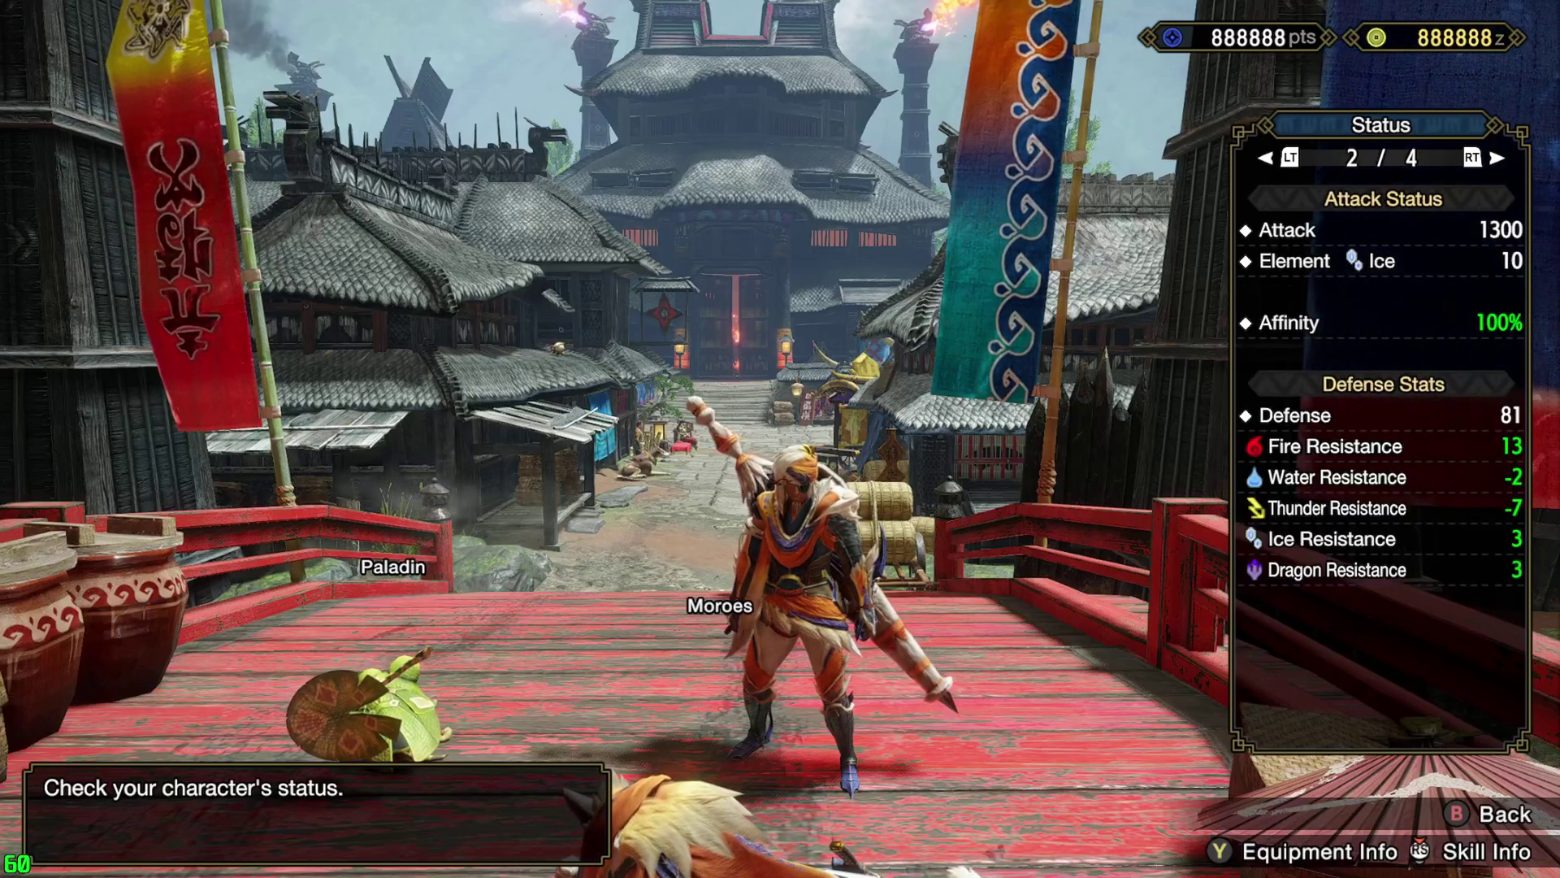
key(q)
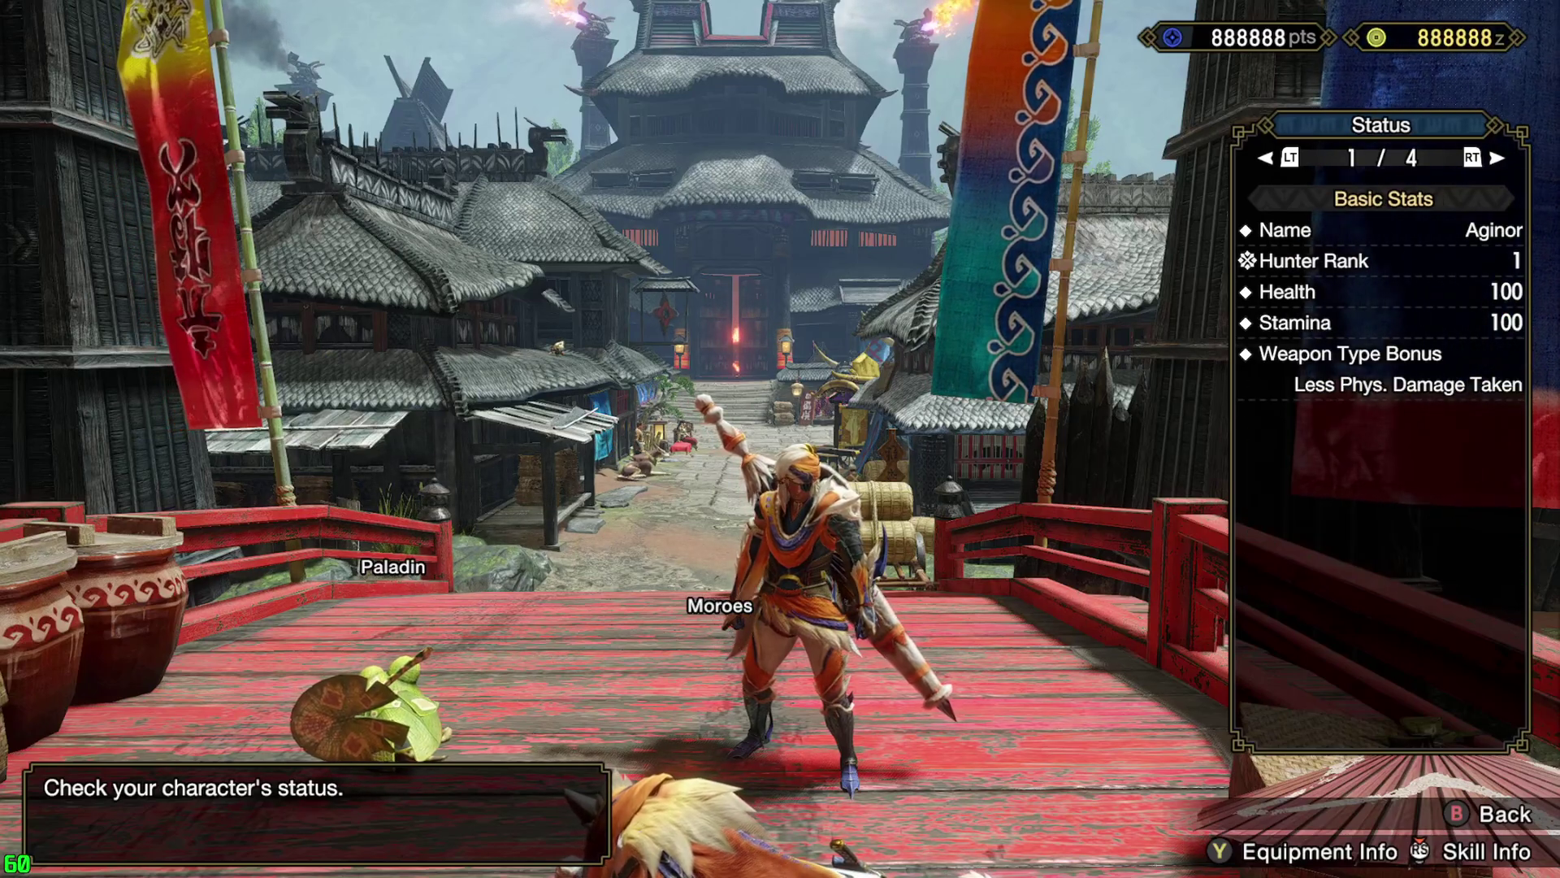
key(e)
key(e)
key(e)
key(e)
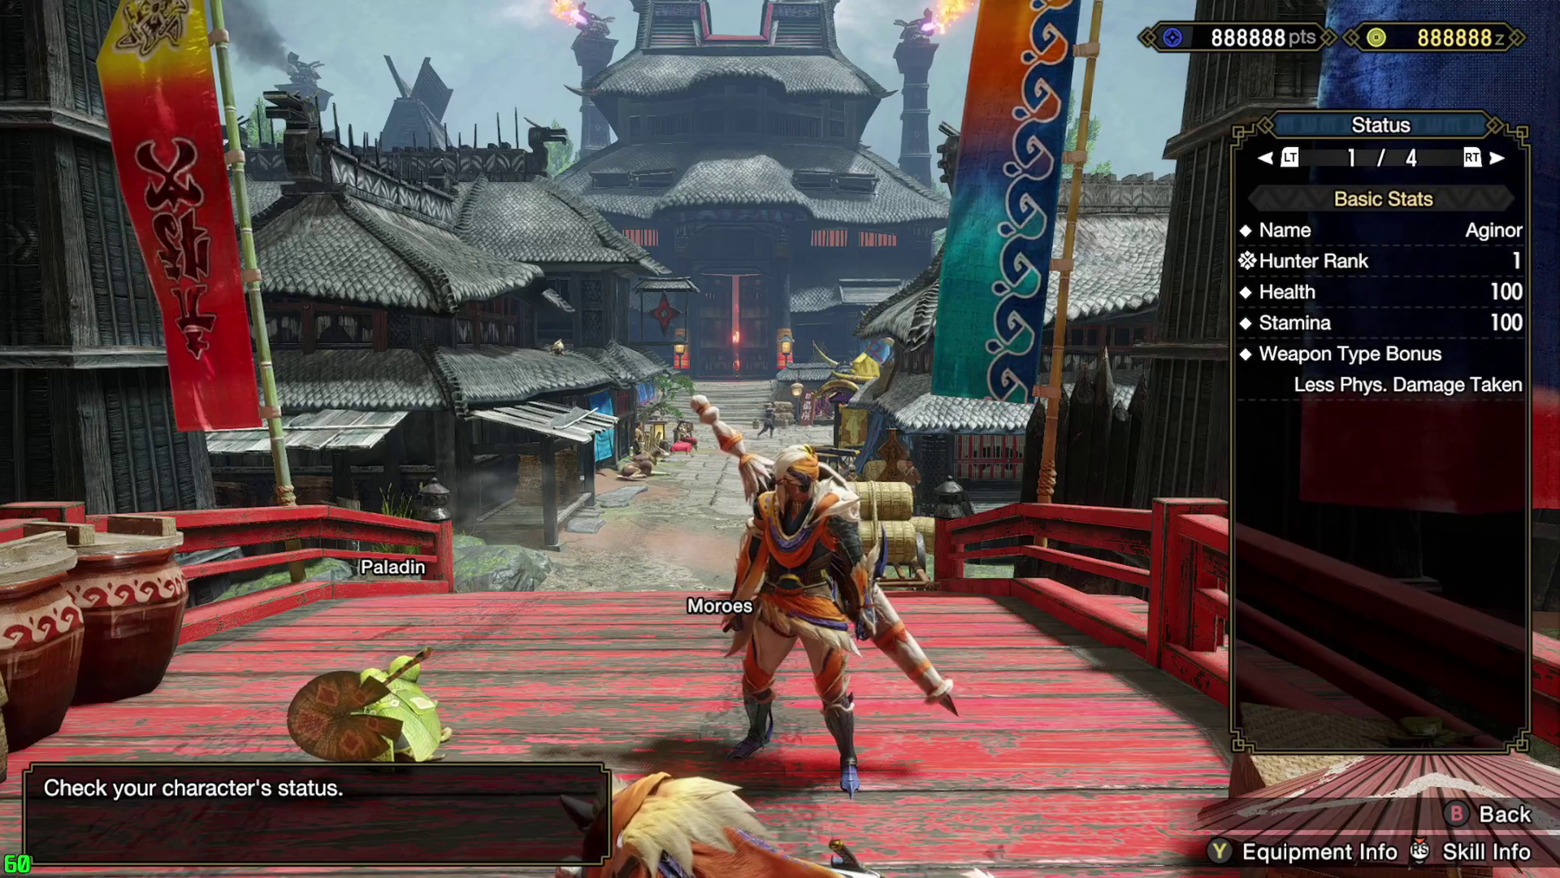
key(e)
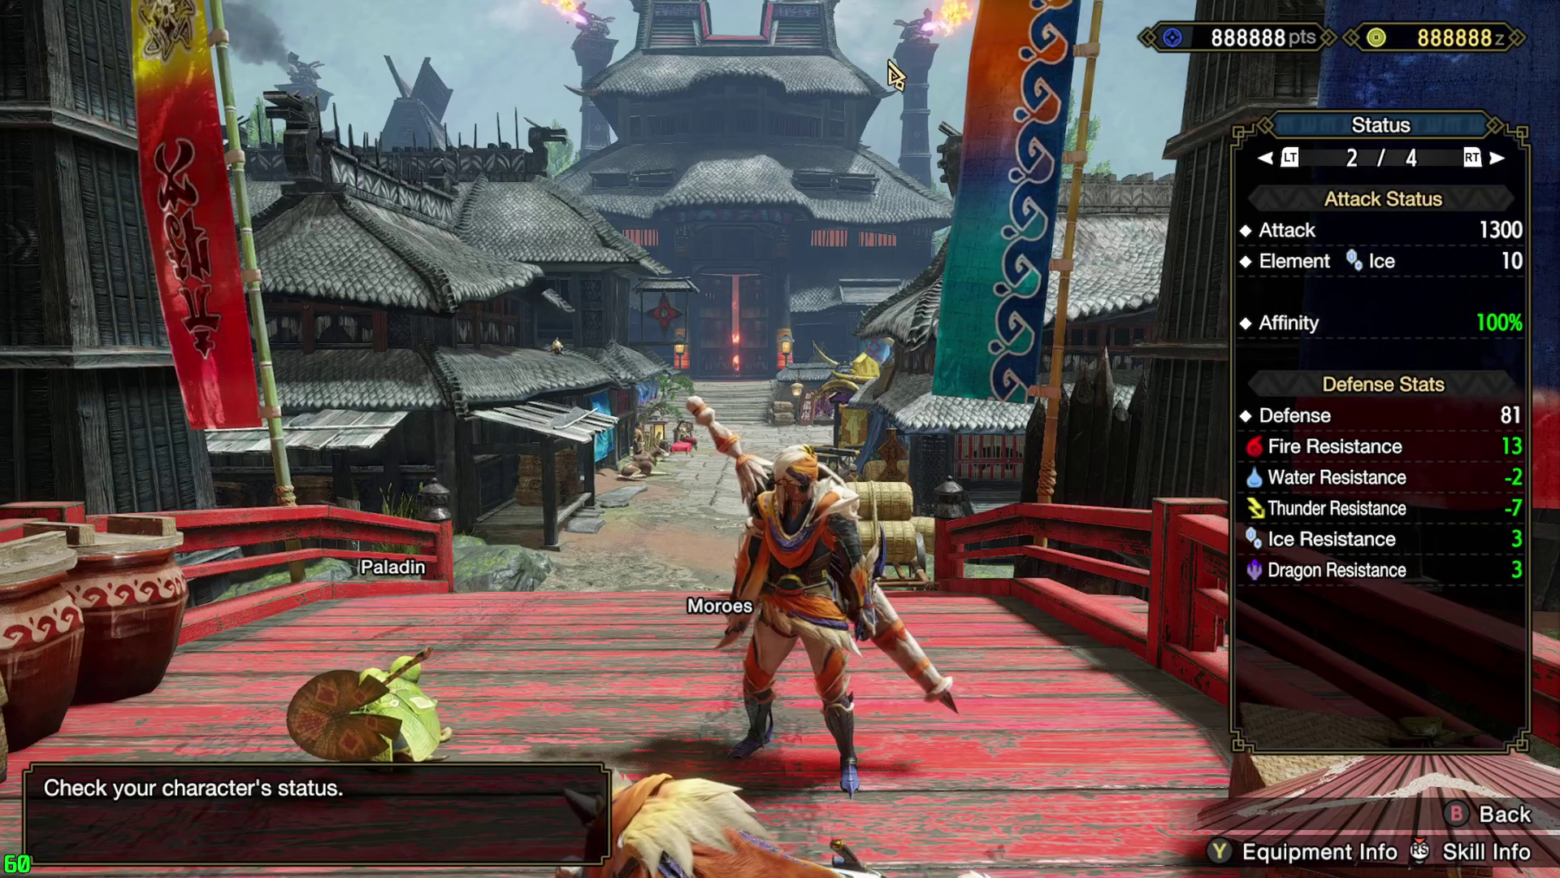
Return to Cheat Engine and set the armor's Defense value to 1000.
key(super)
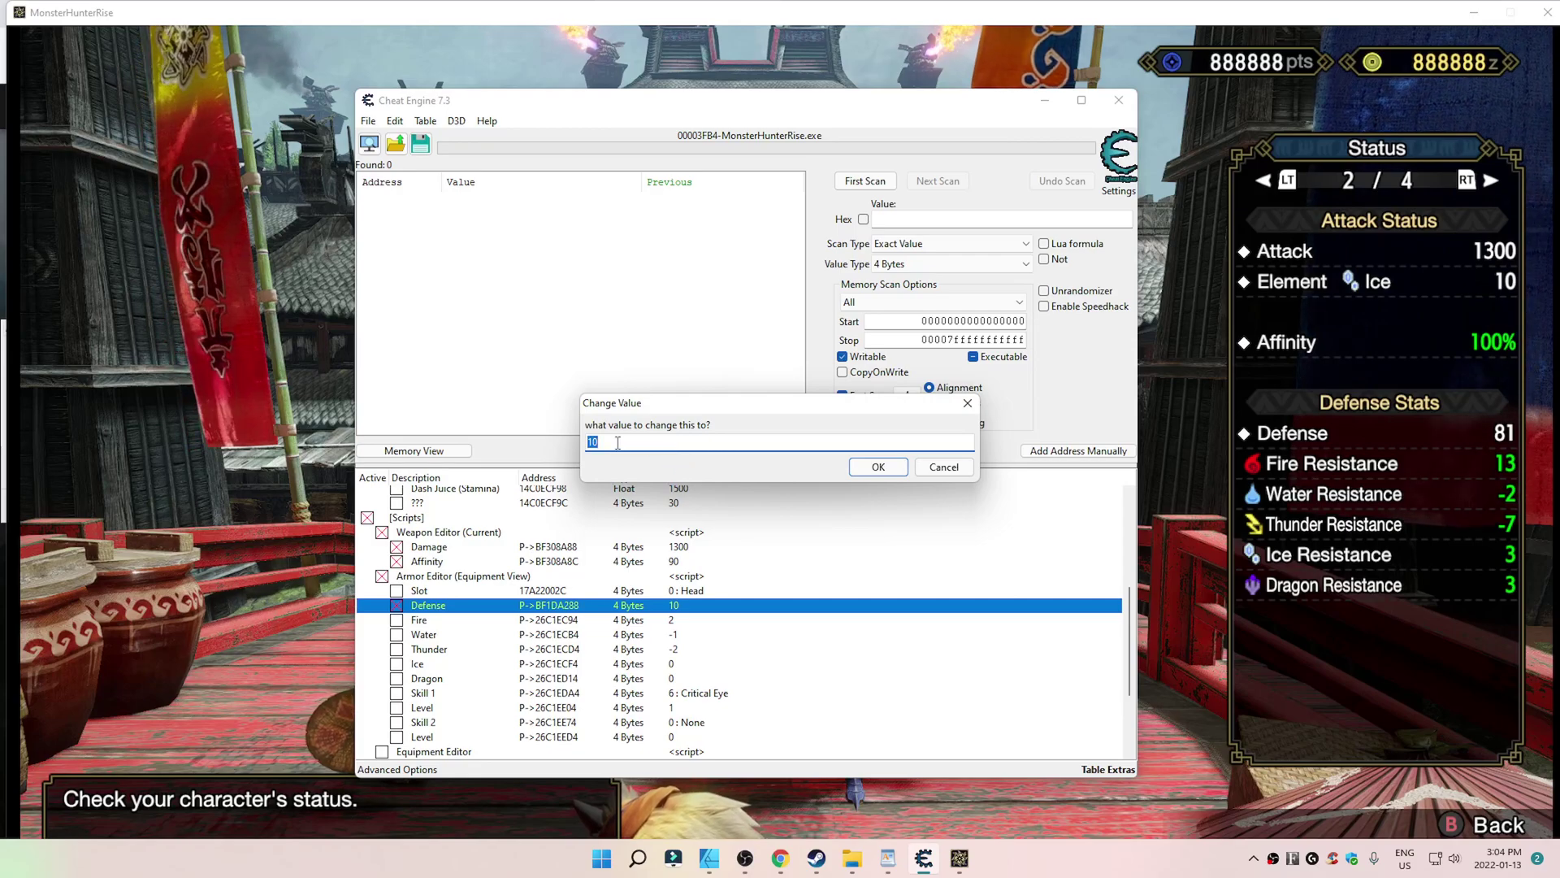
text(00)
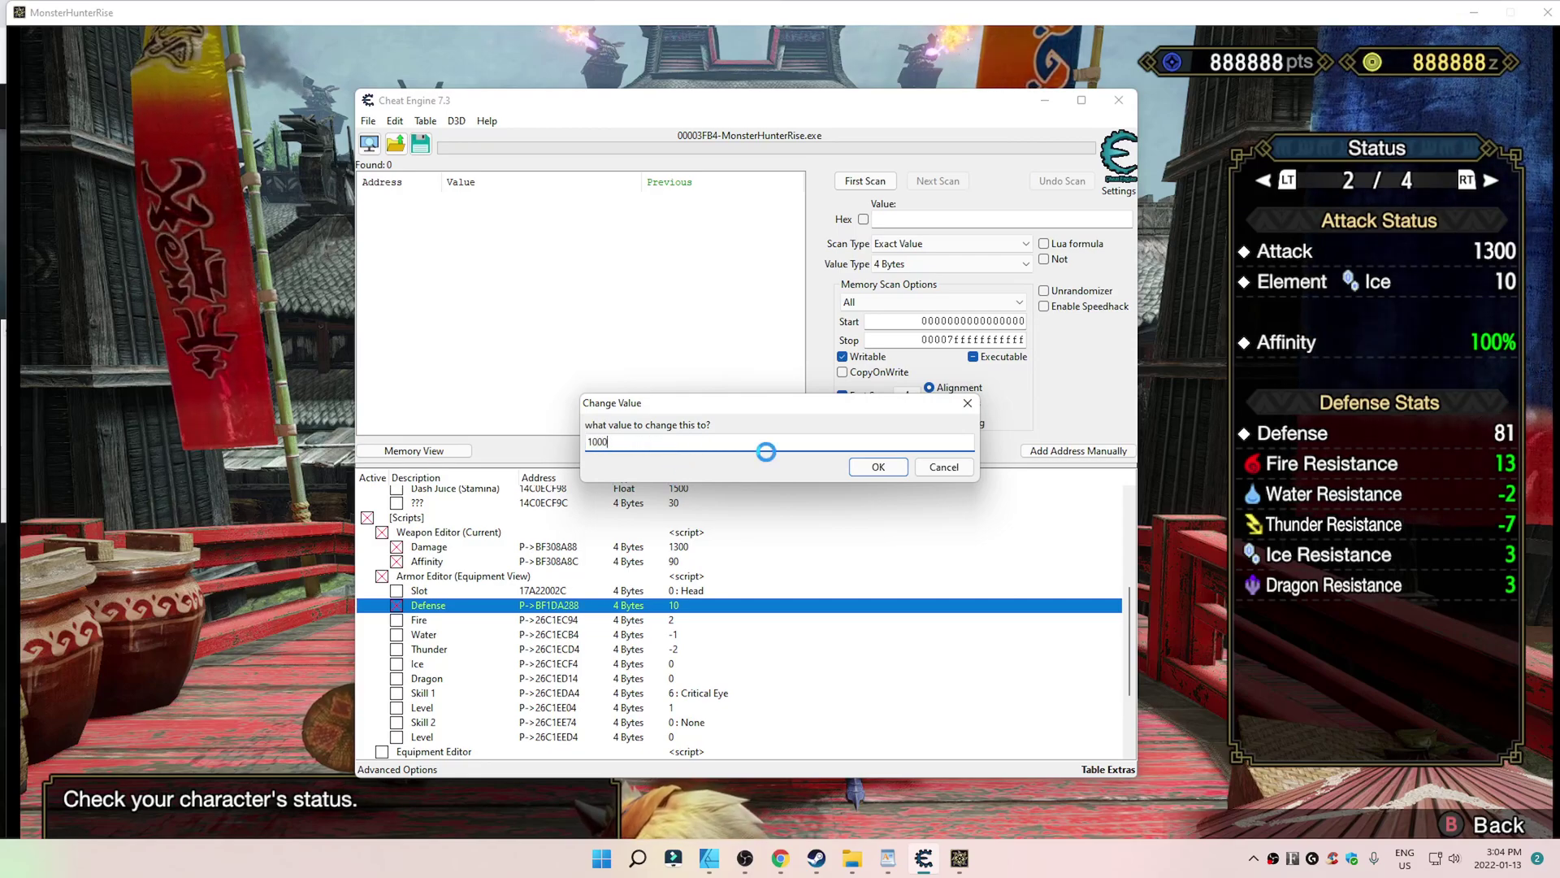
click(878, 466)
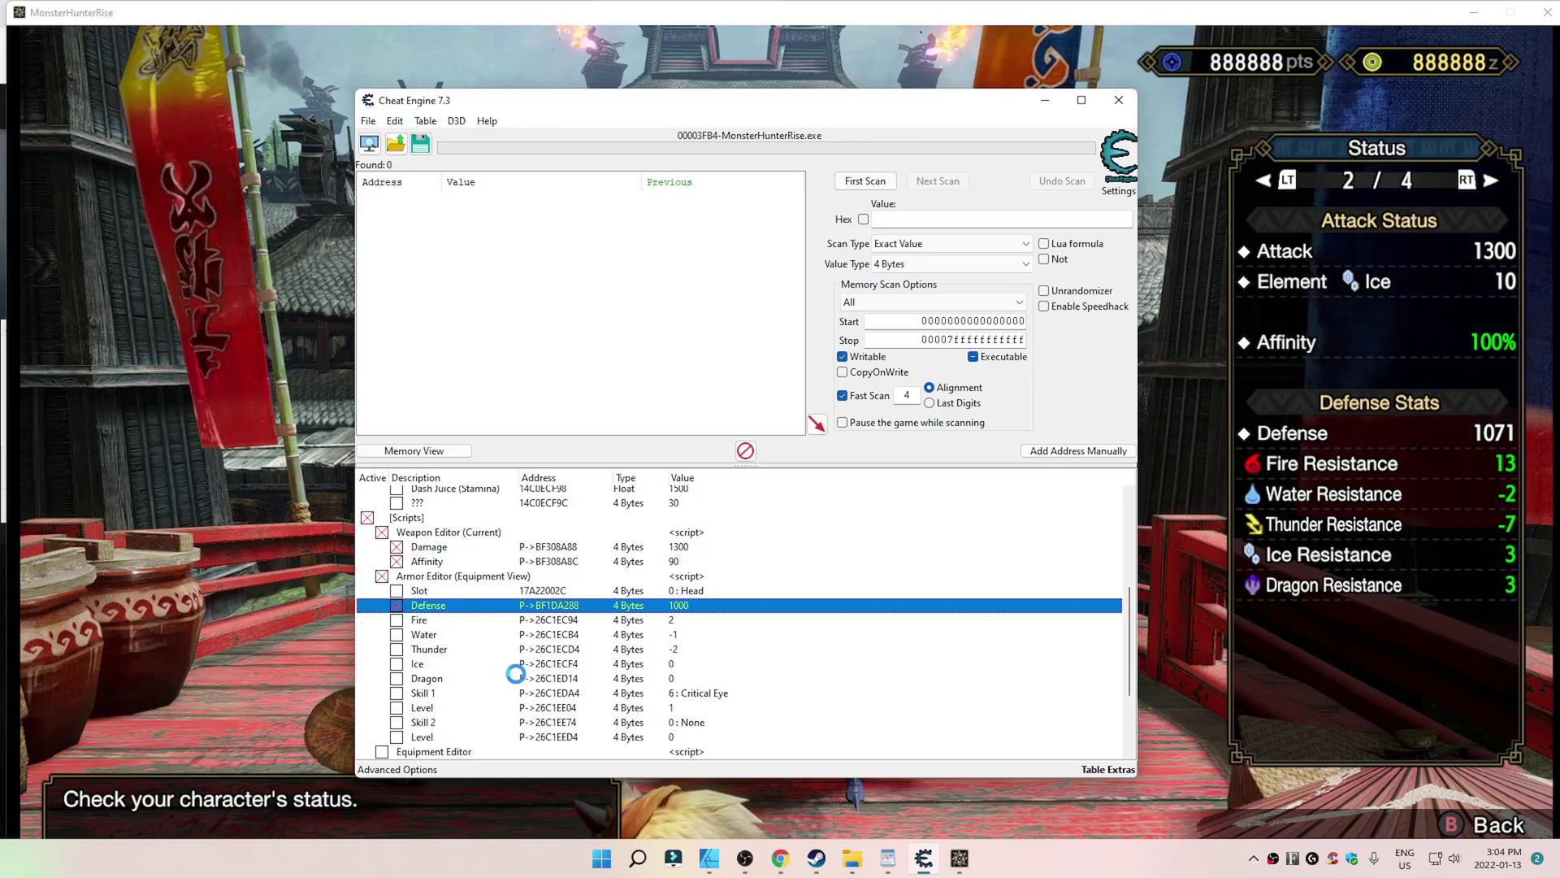
Activate the Base Max Health entry, check the basic stats in the game, and set its value to 100000.
scroll(515, 673, down, 2)
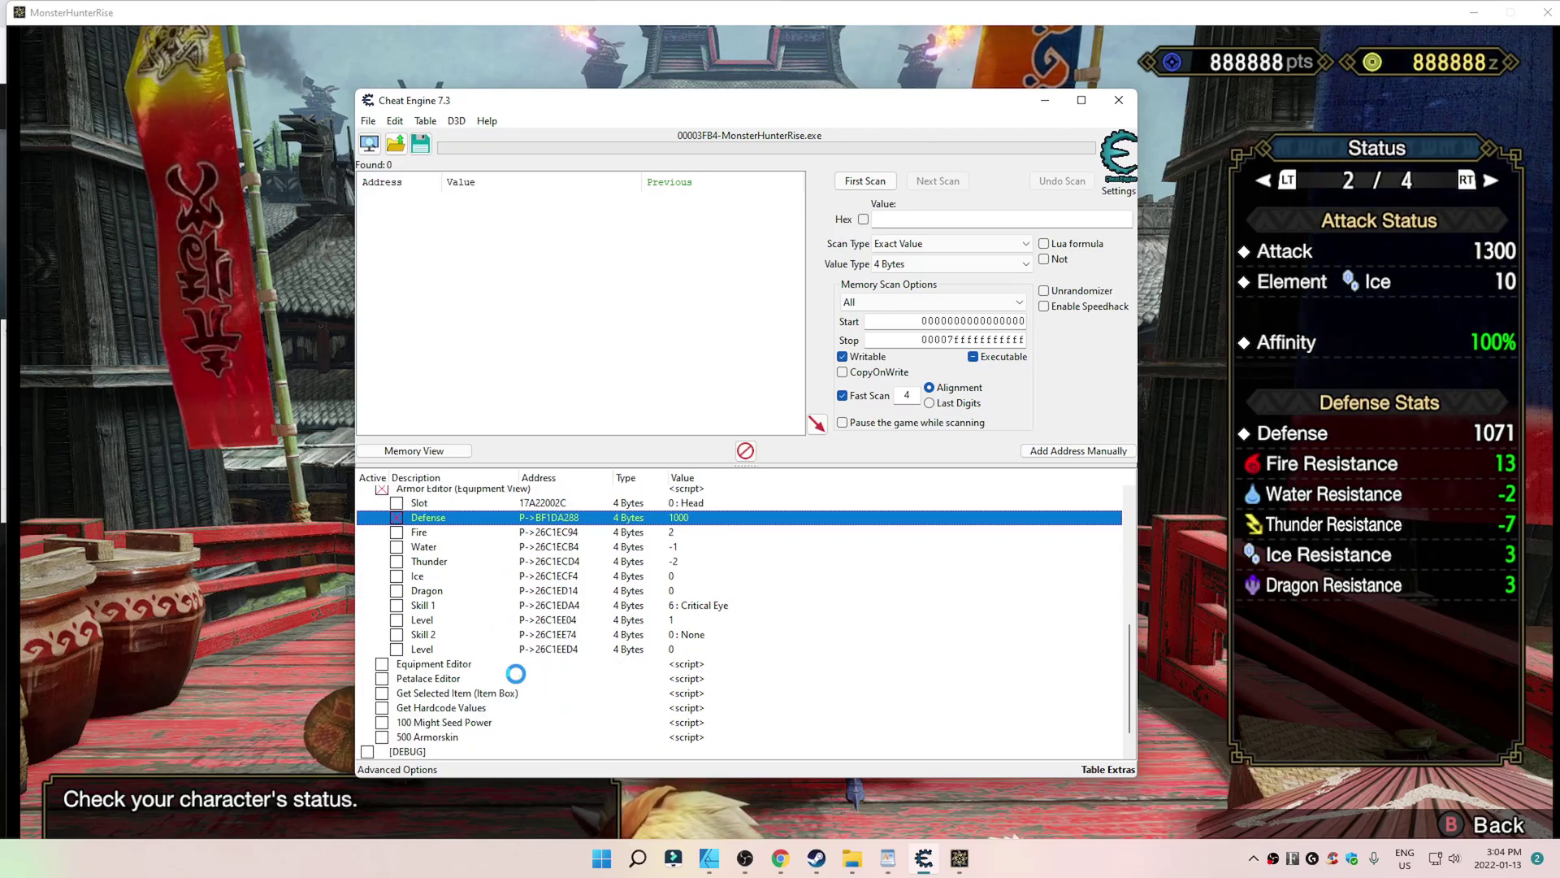
scroll(515, 674, up, 1)
scroll(515, 674, up, 4)
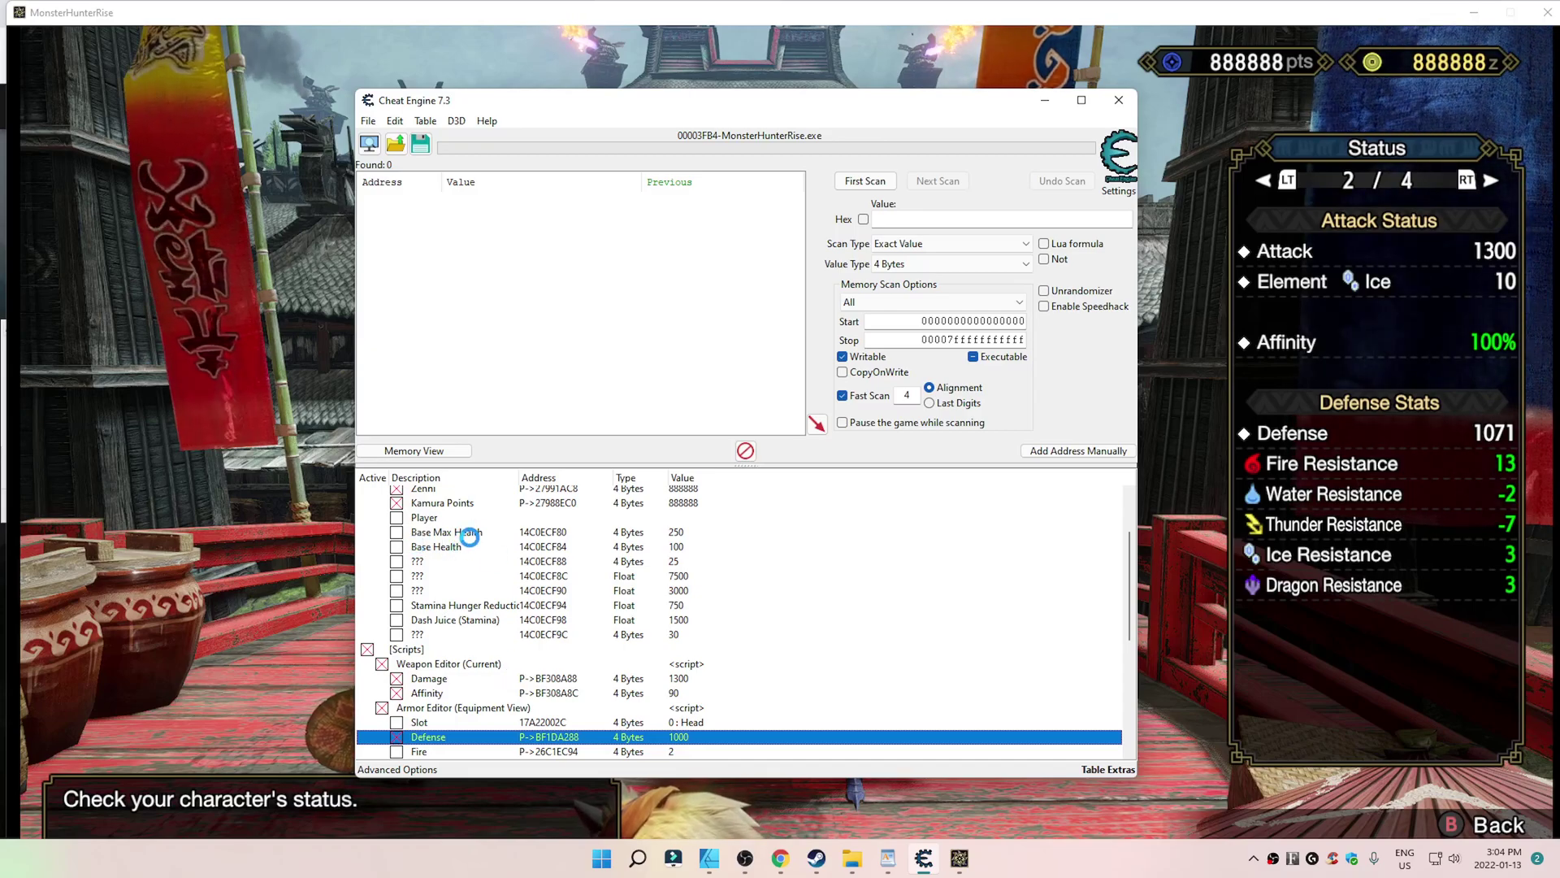
click(399, 533)
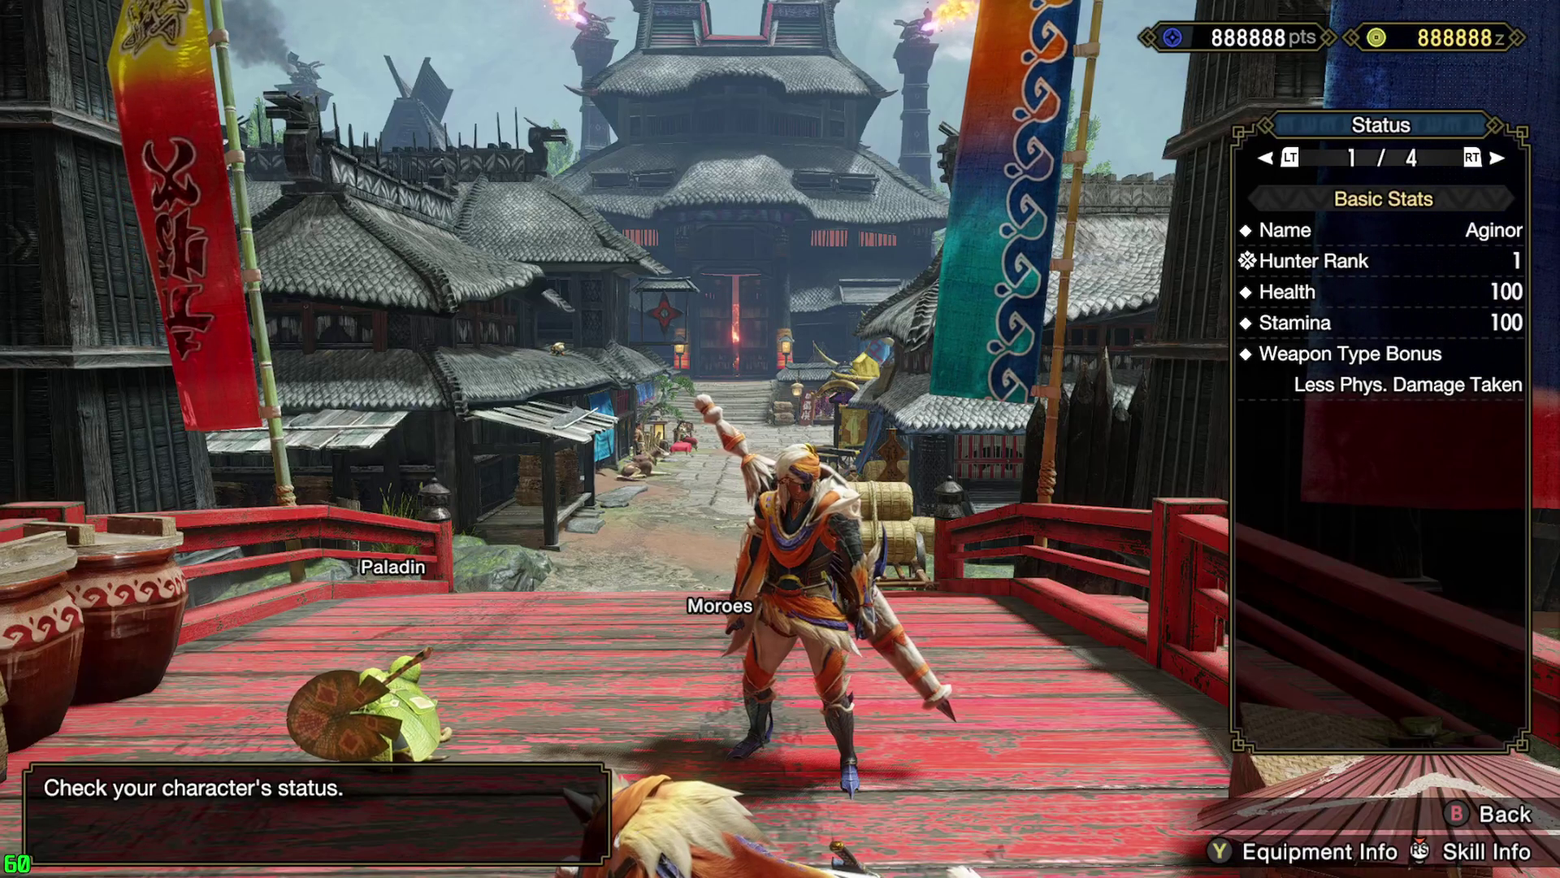
key(super)
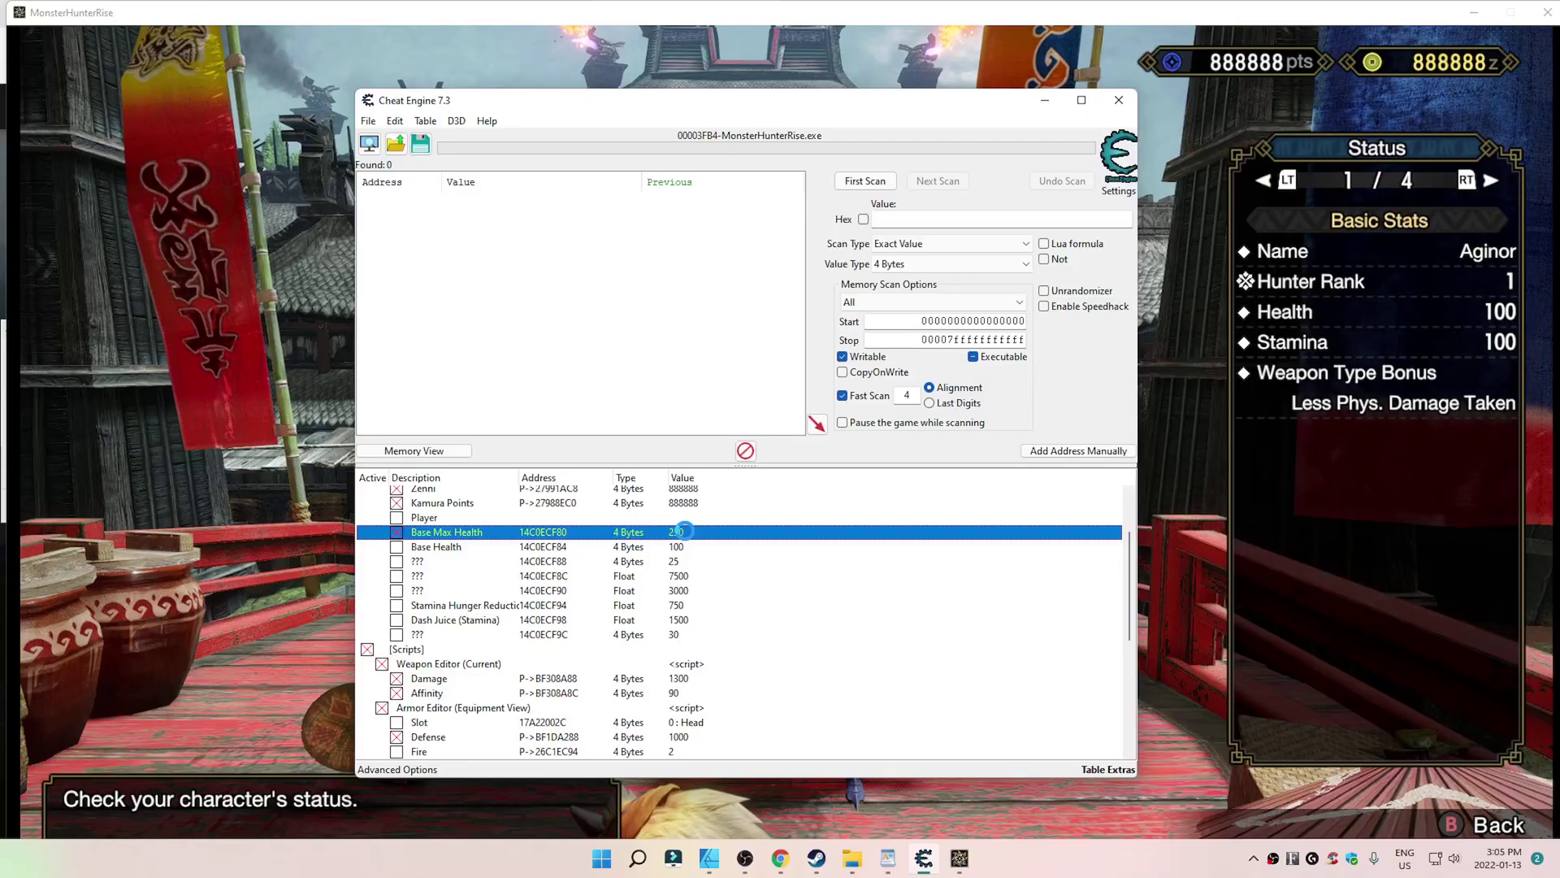
double_click(678, 534)
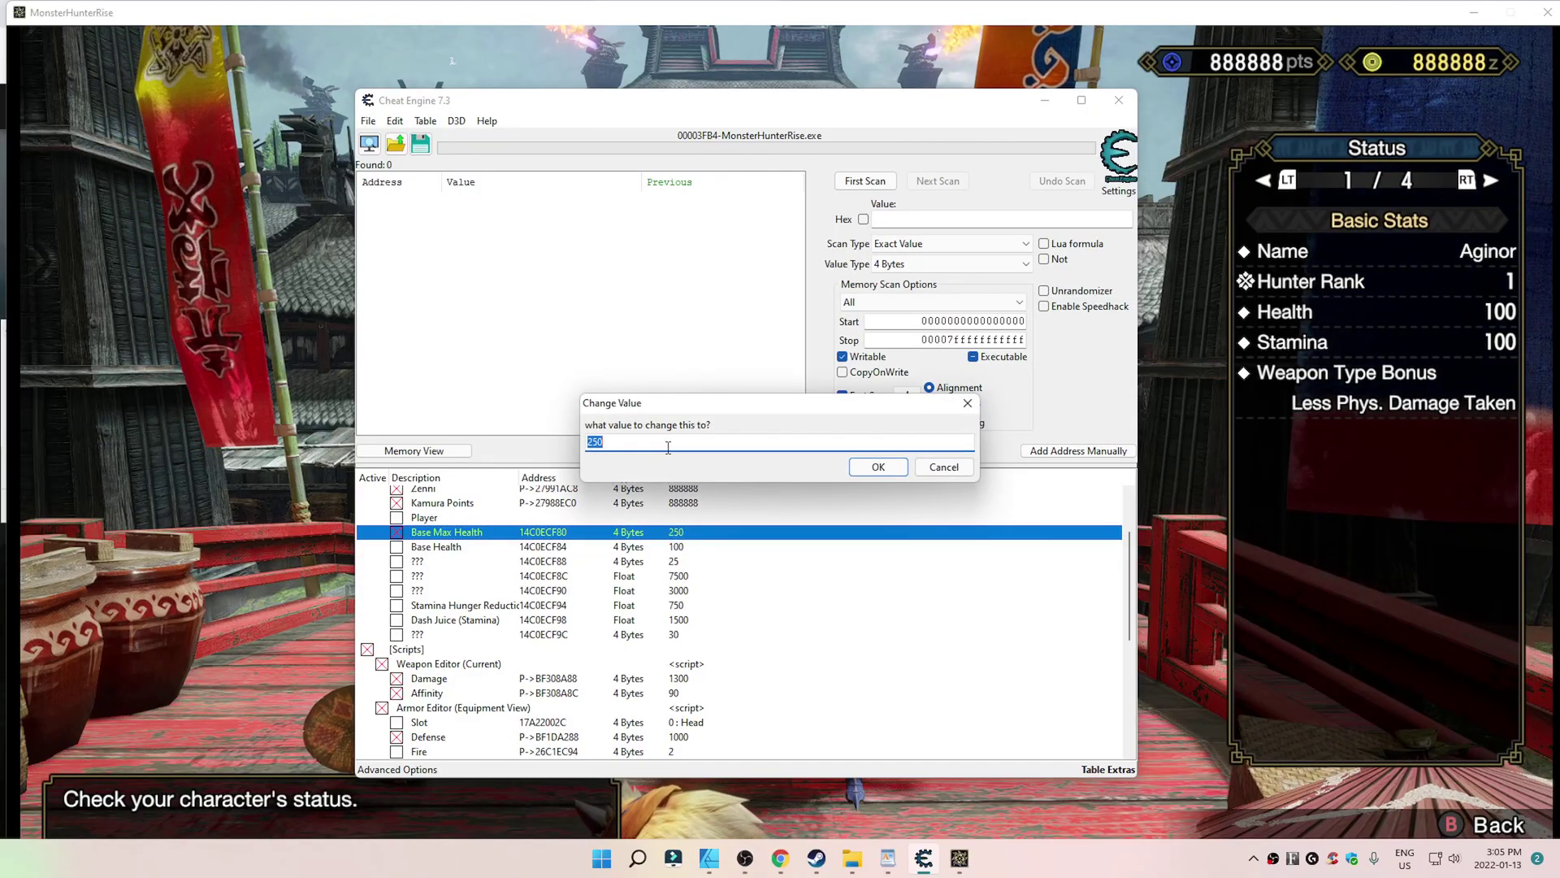
text(100)
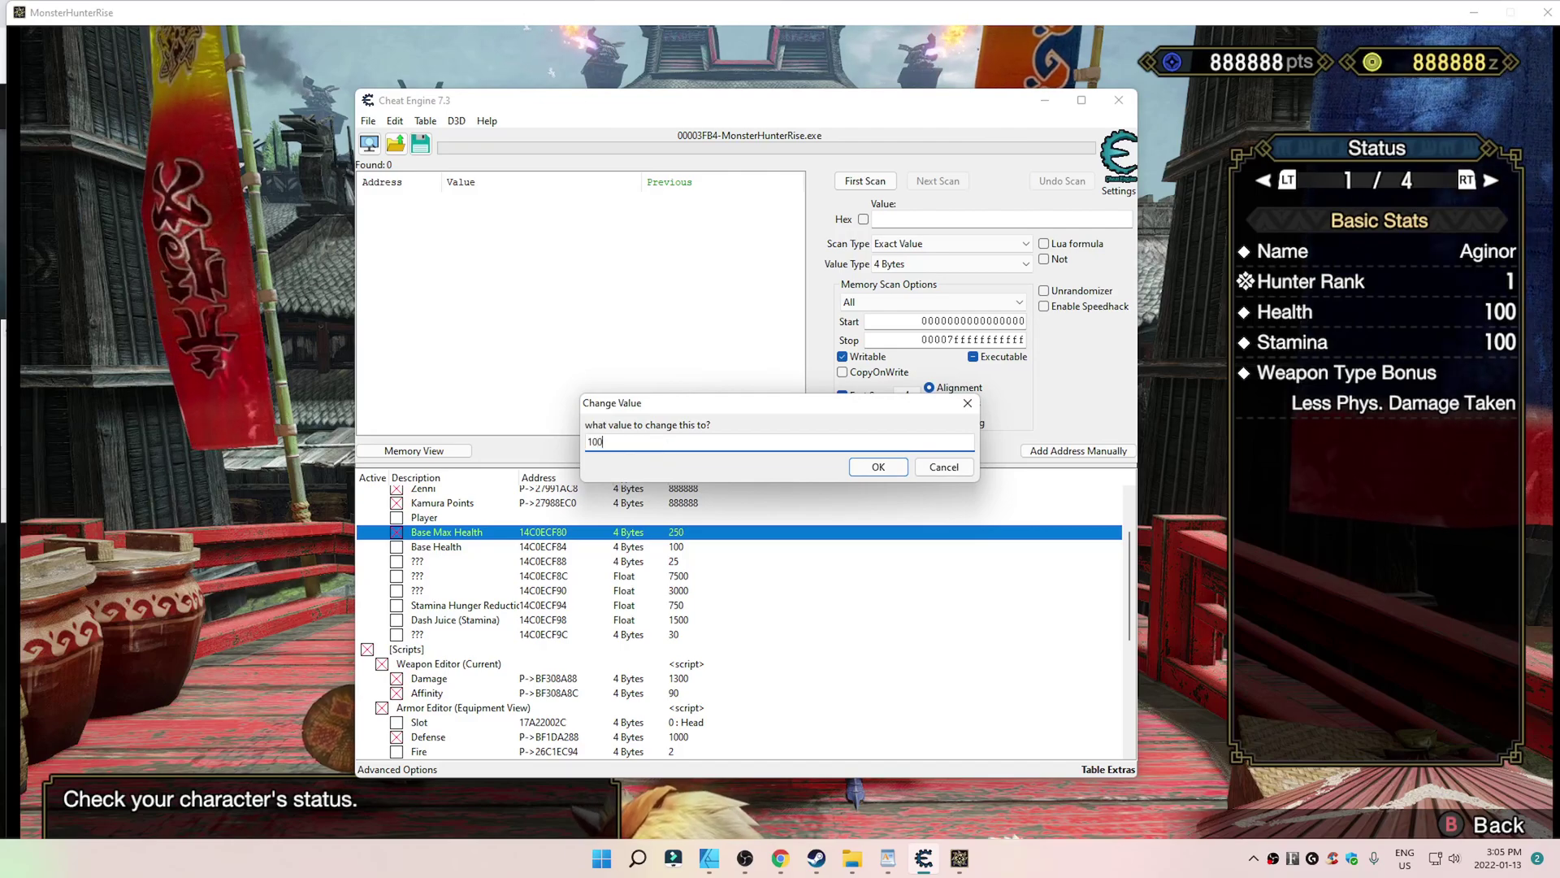
text(000)
click(880, 467)
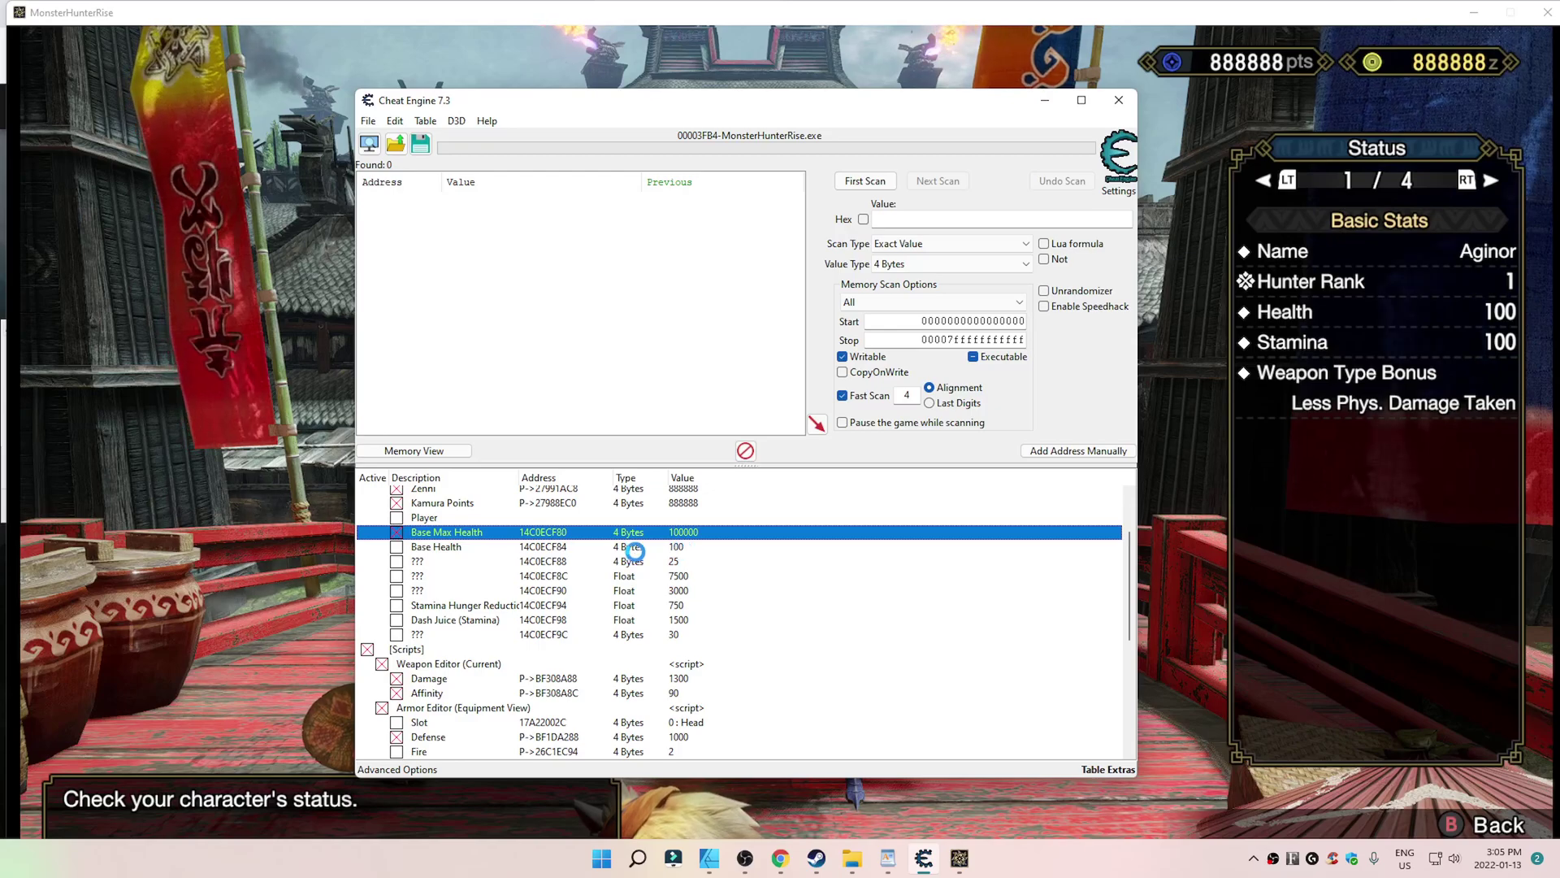
Set the Base Health value to 100000.
click(684, 547)
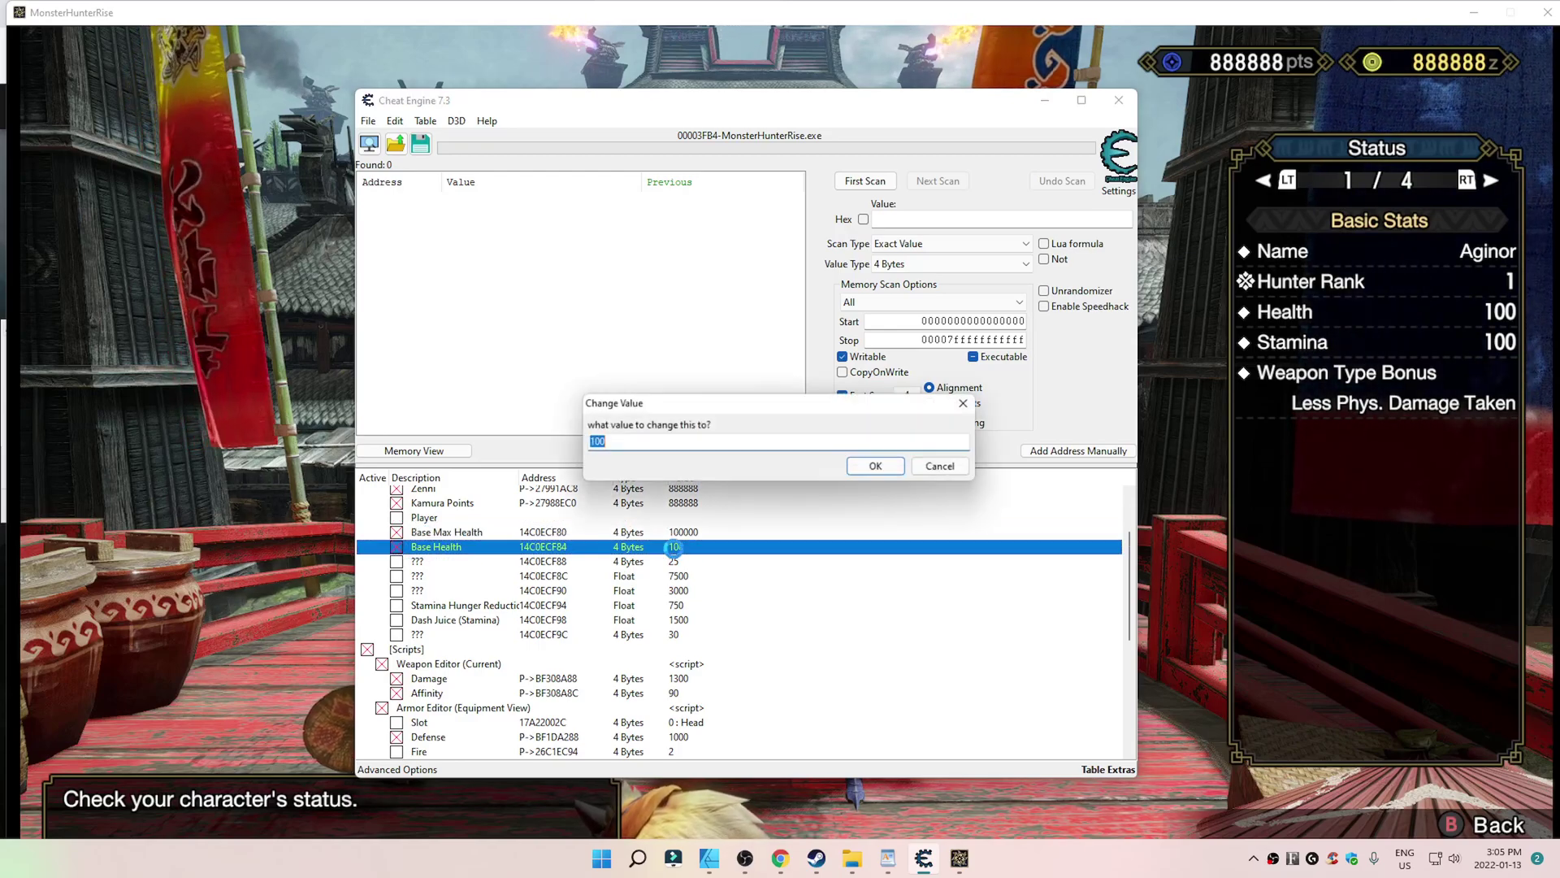
text(100000)
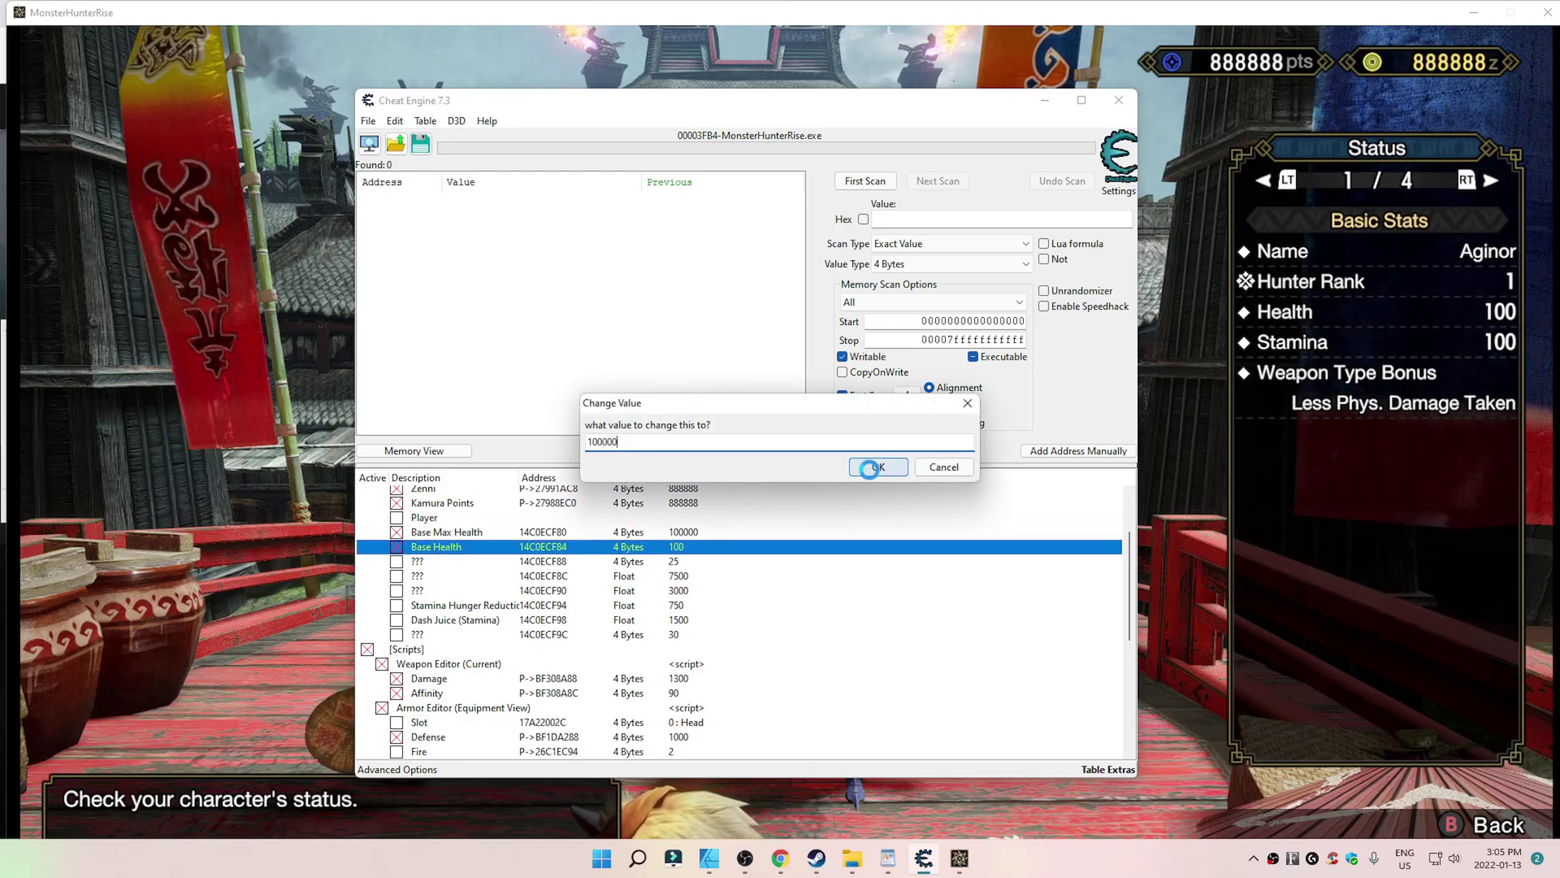
click(879, 467)
Set the Base Max Health value to 9999.
double_click(684, 532)
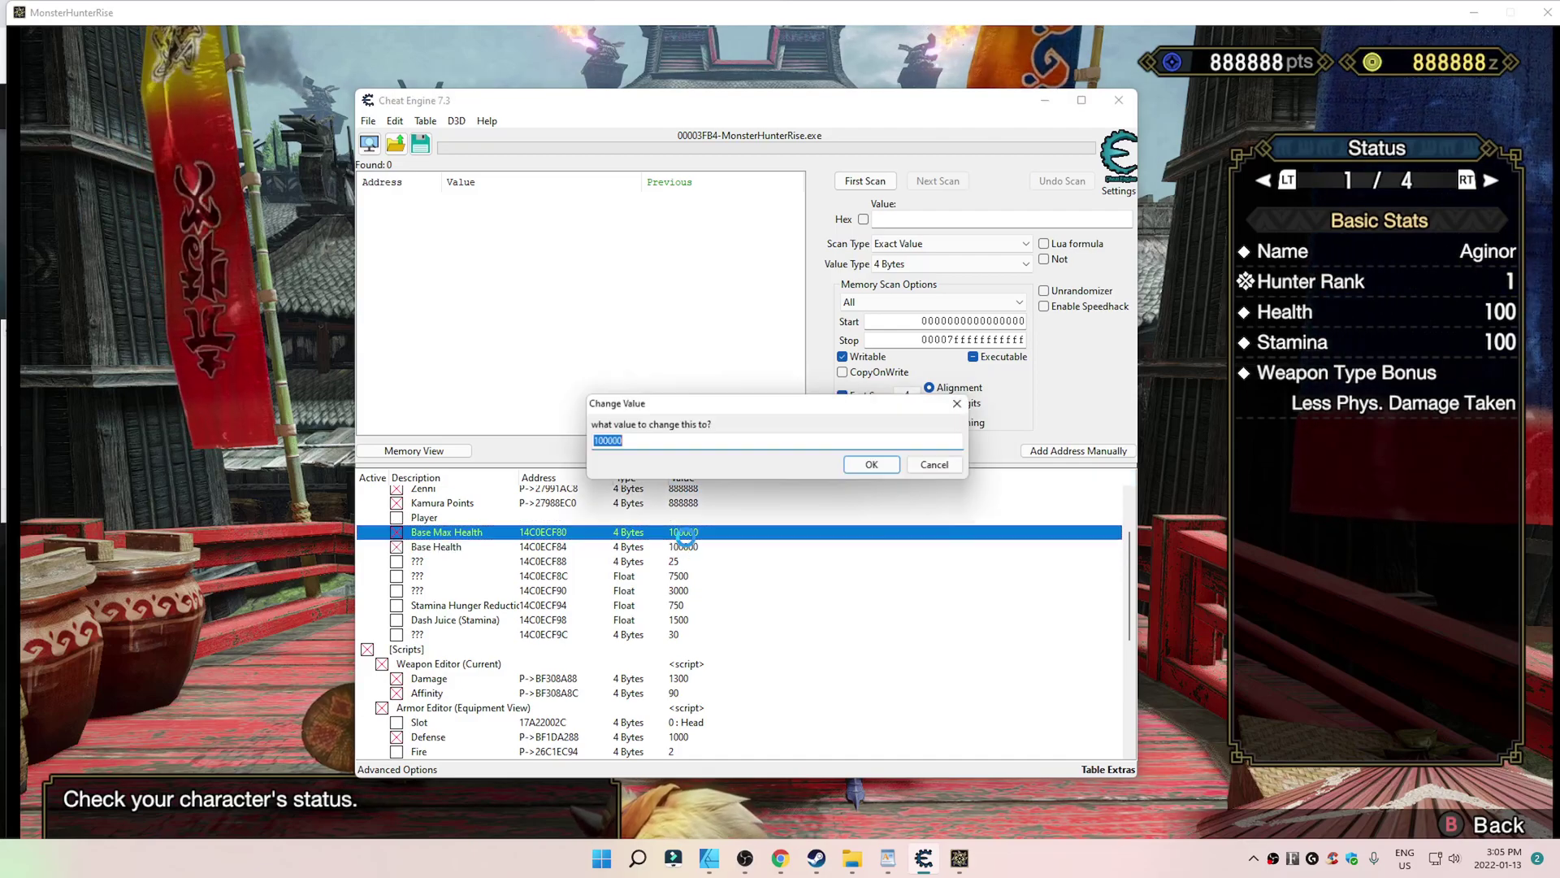
text(9999)
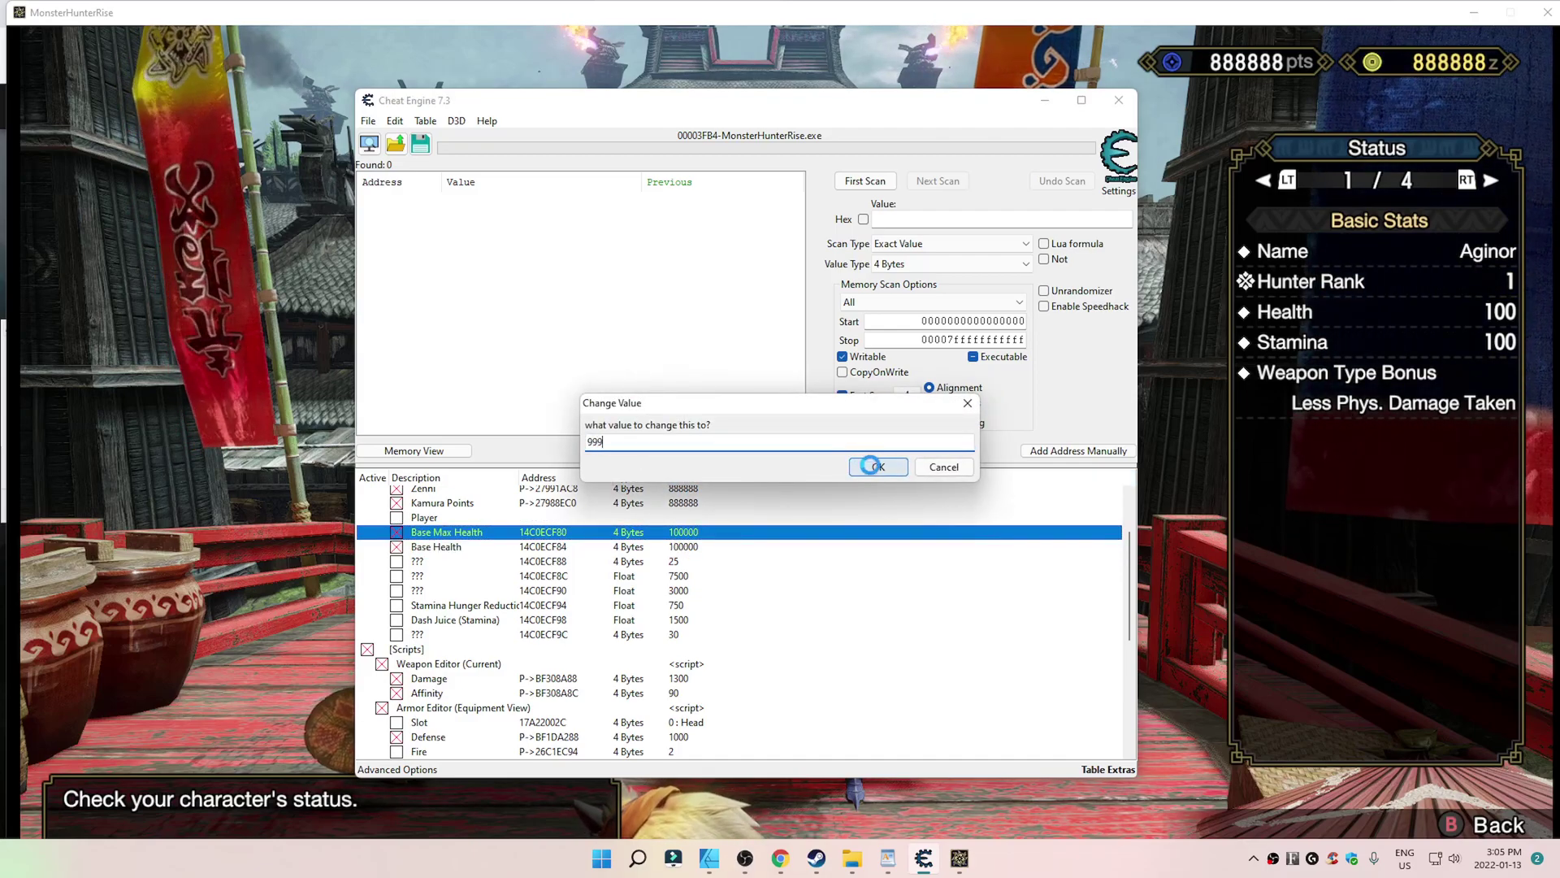
click(879, 467)
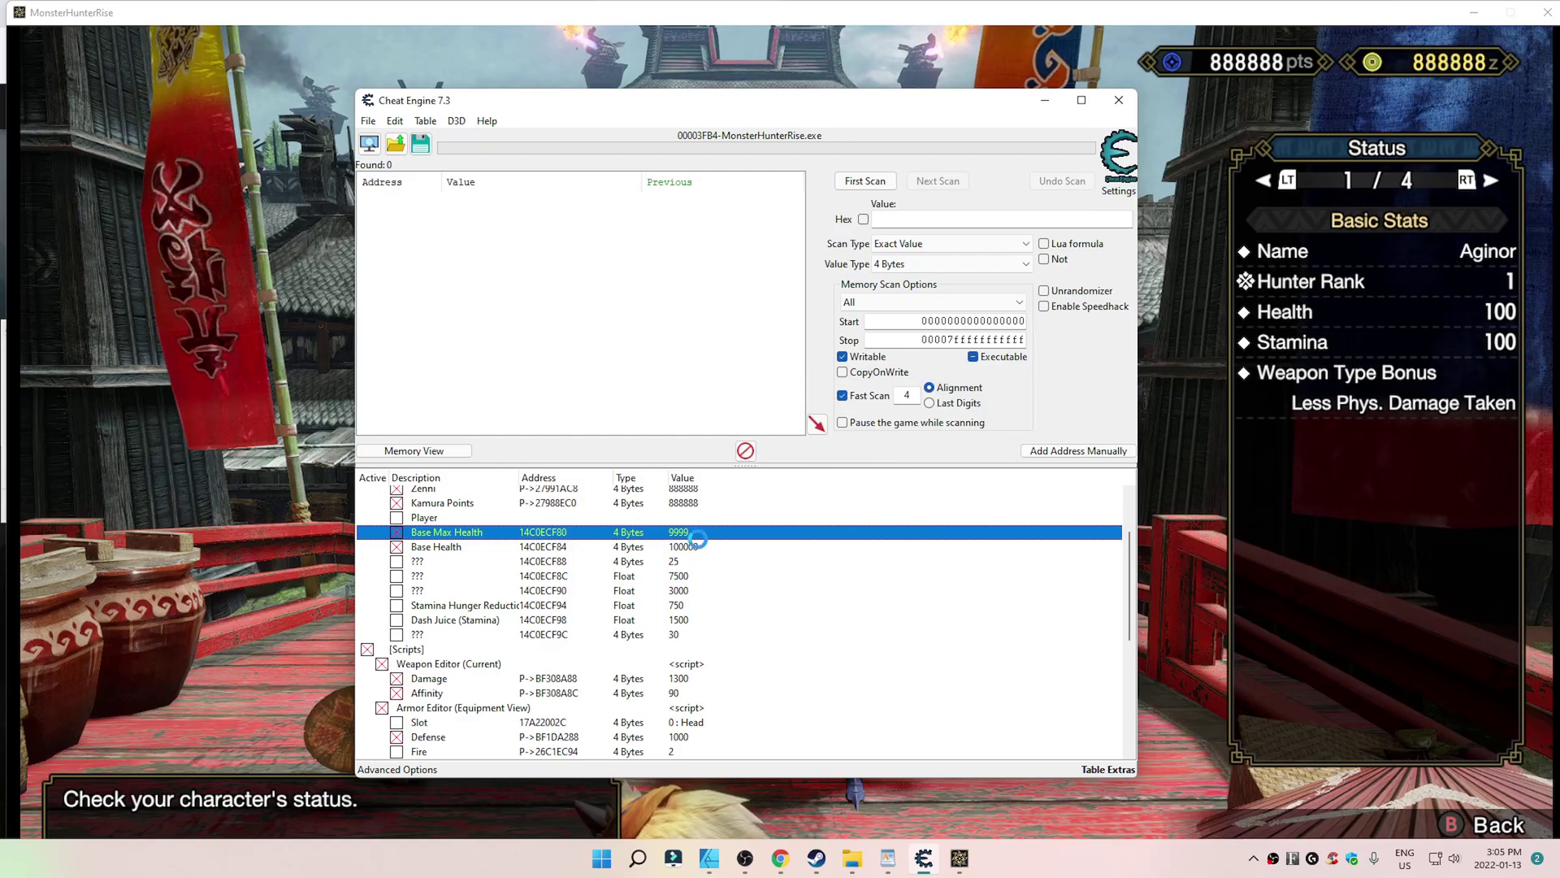
Deactivate the Base Max Health and Base Health entries.
click(393, 532)
click(410, 547)
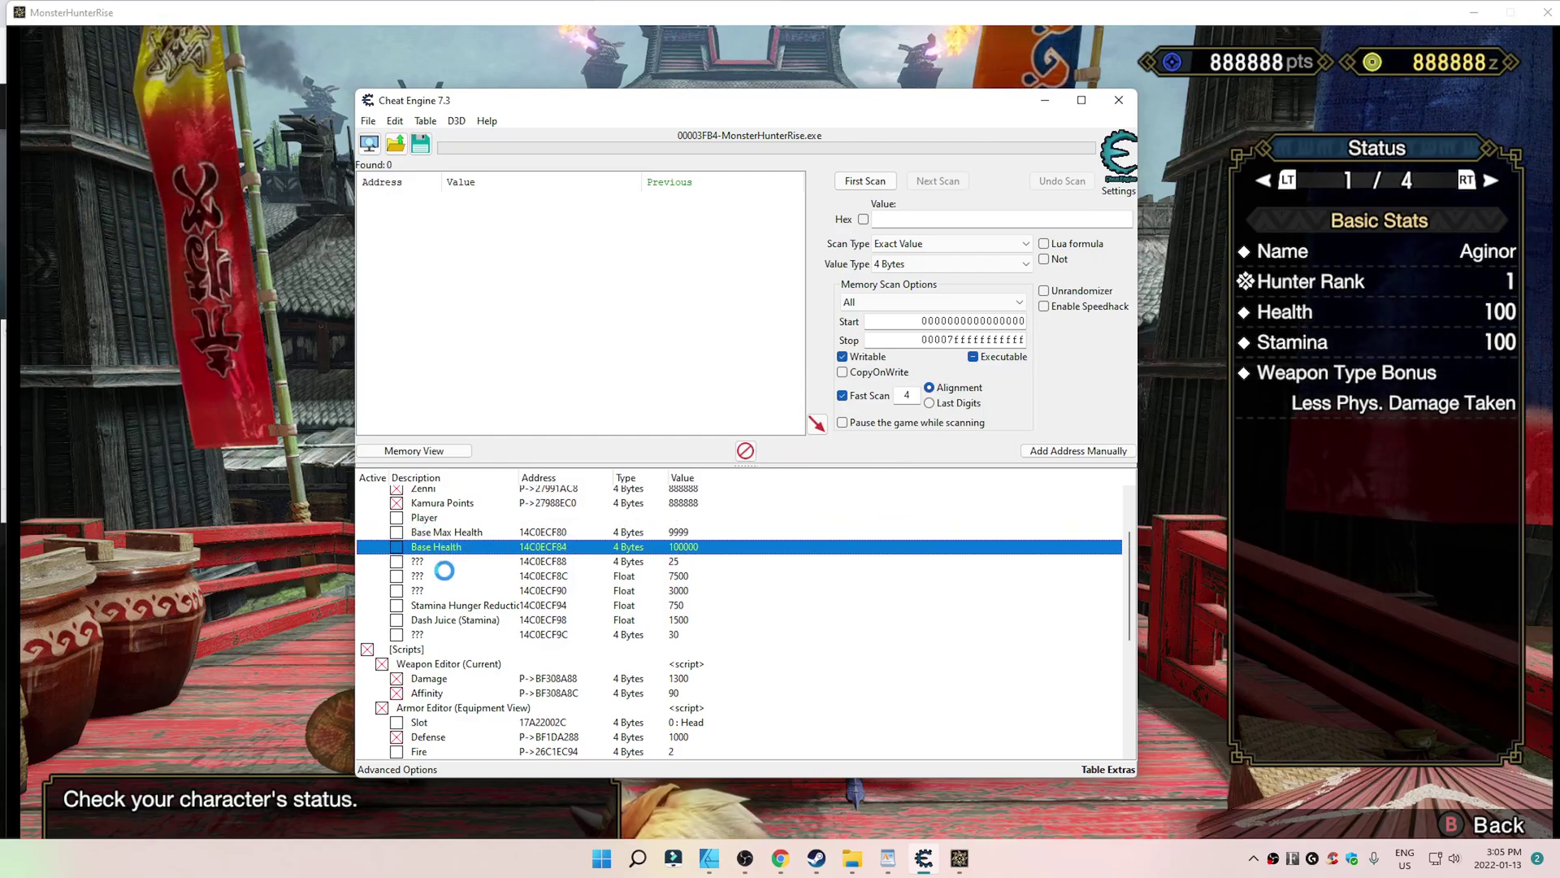
scroll(436, 575, up, 1)
scroll(437, 575, up, 1)
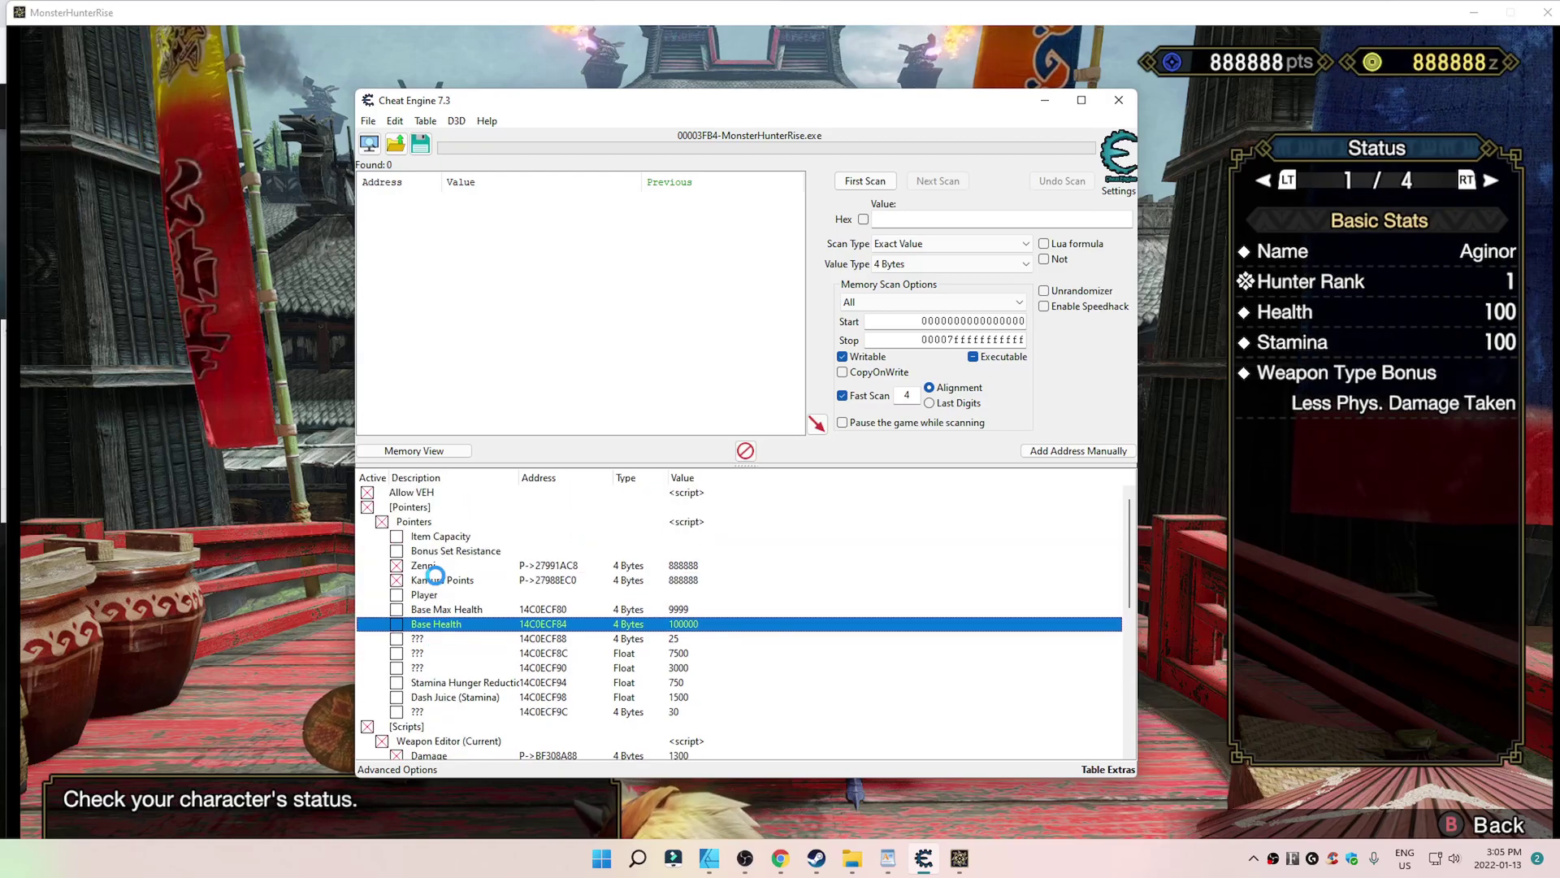
Activate the Player entry in the Pointers group to expand its health, stamina and other stats.
scroll(434, 575, down, 7)
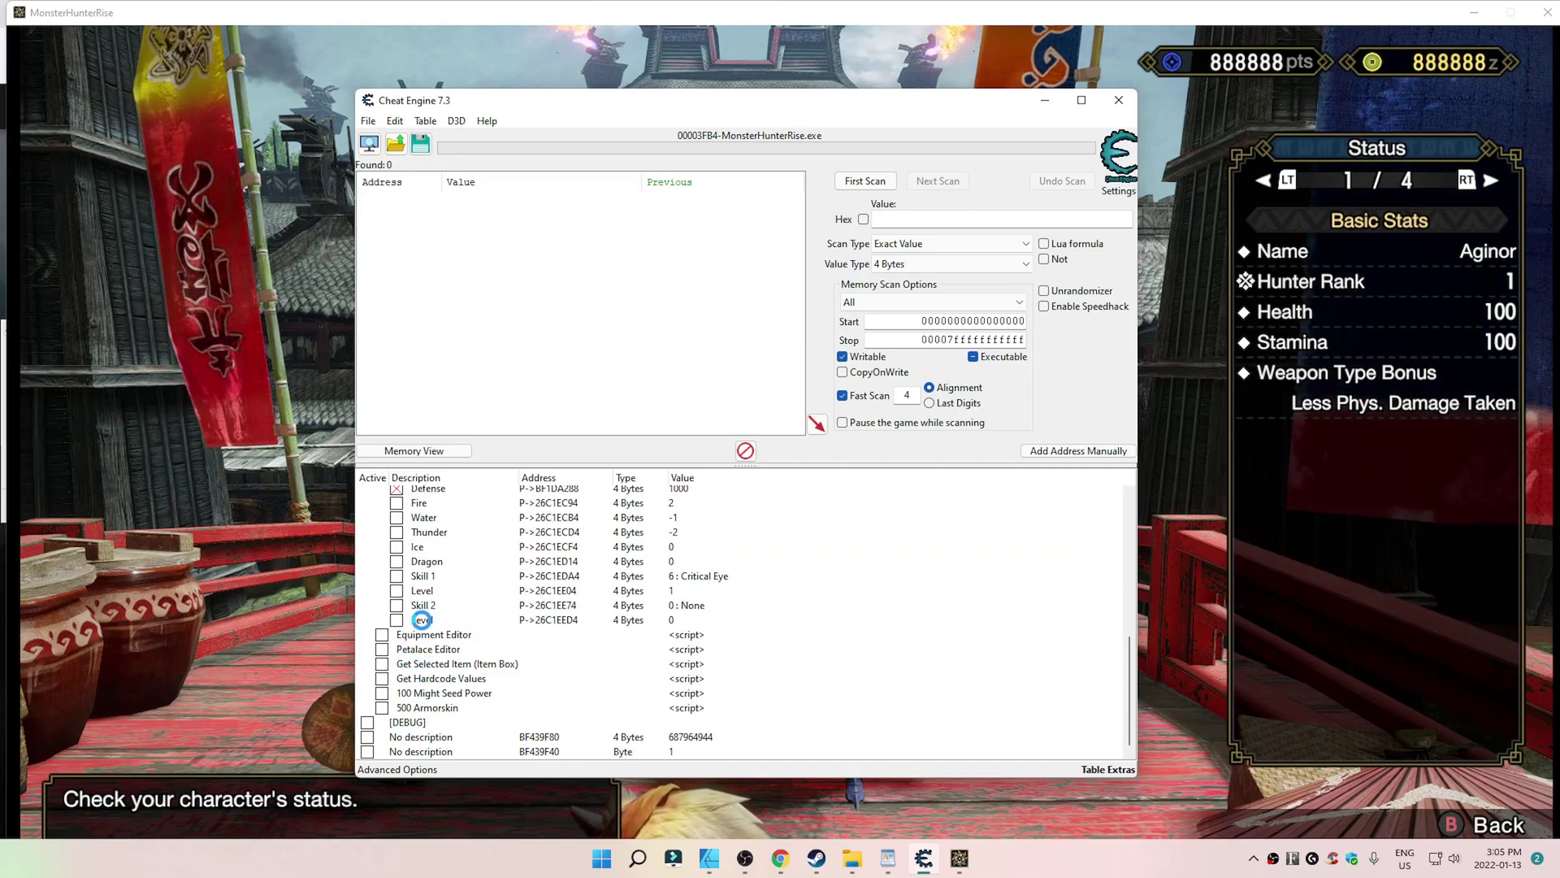
scroll(392, 611, up, 1)
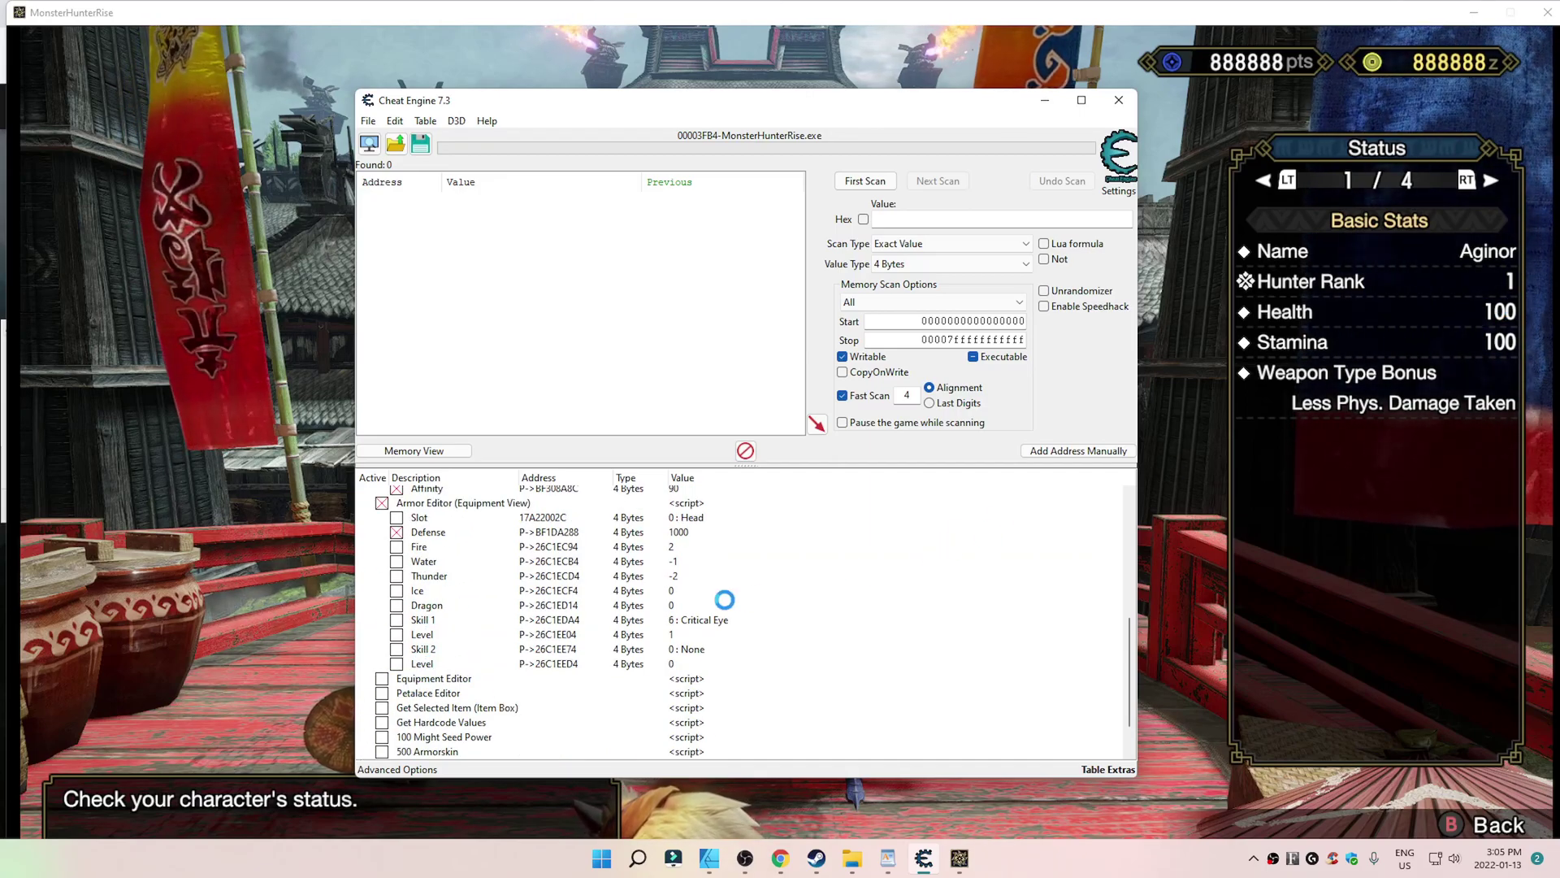
scroll(398, 579, up, 4)
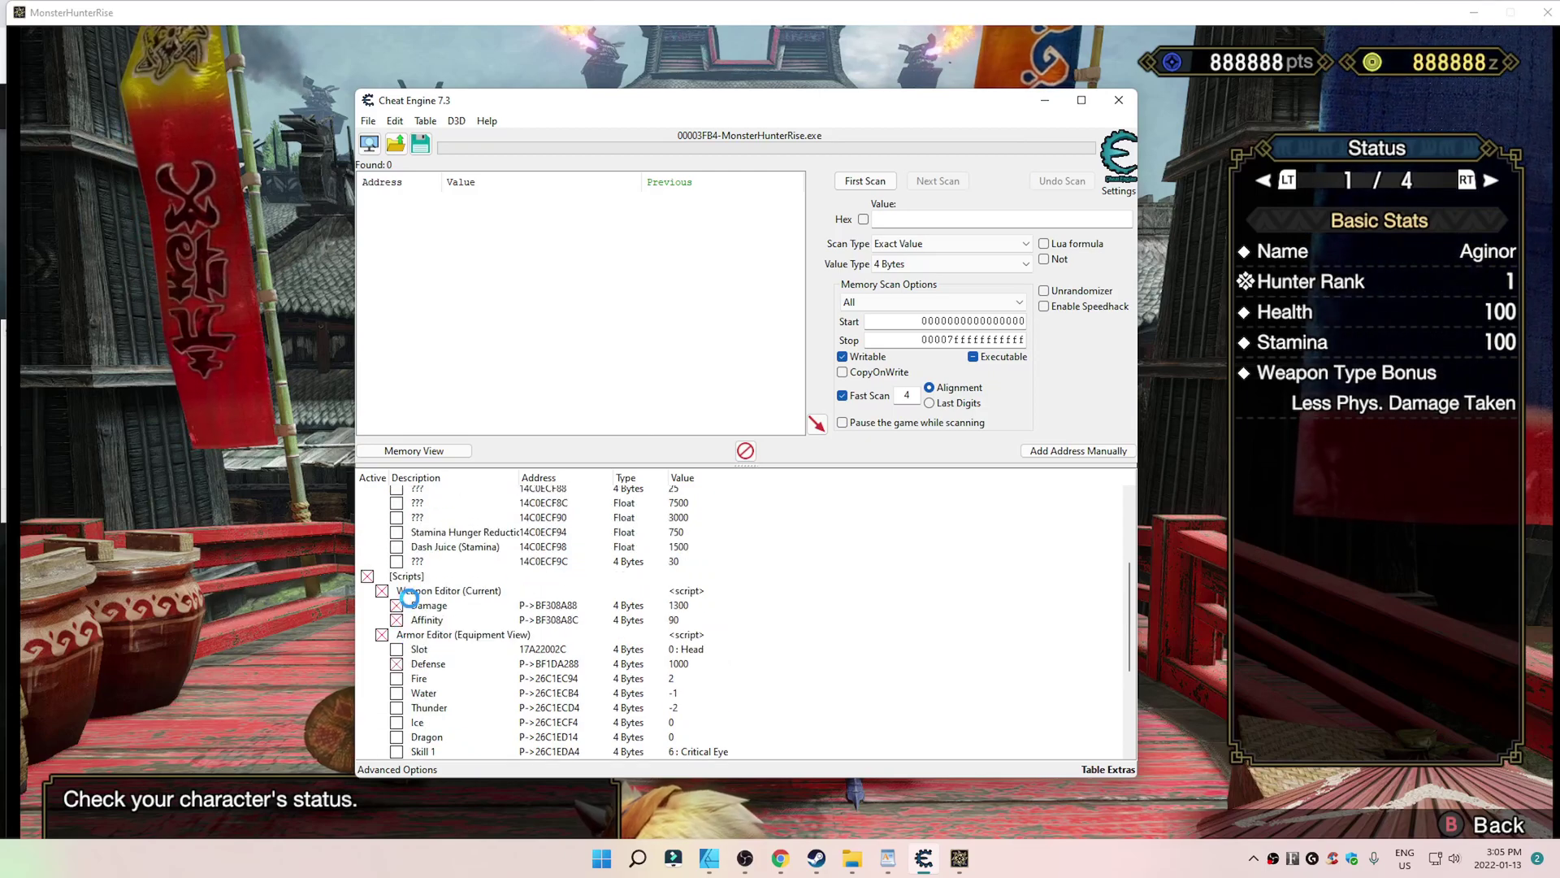
scroll(388, 605, up, 2)
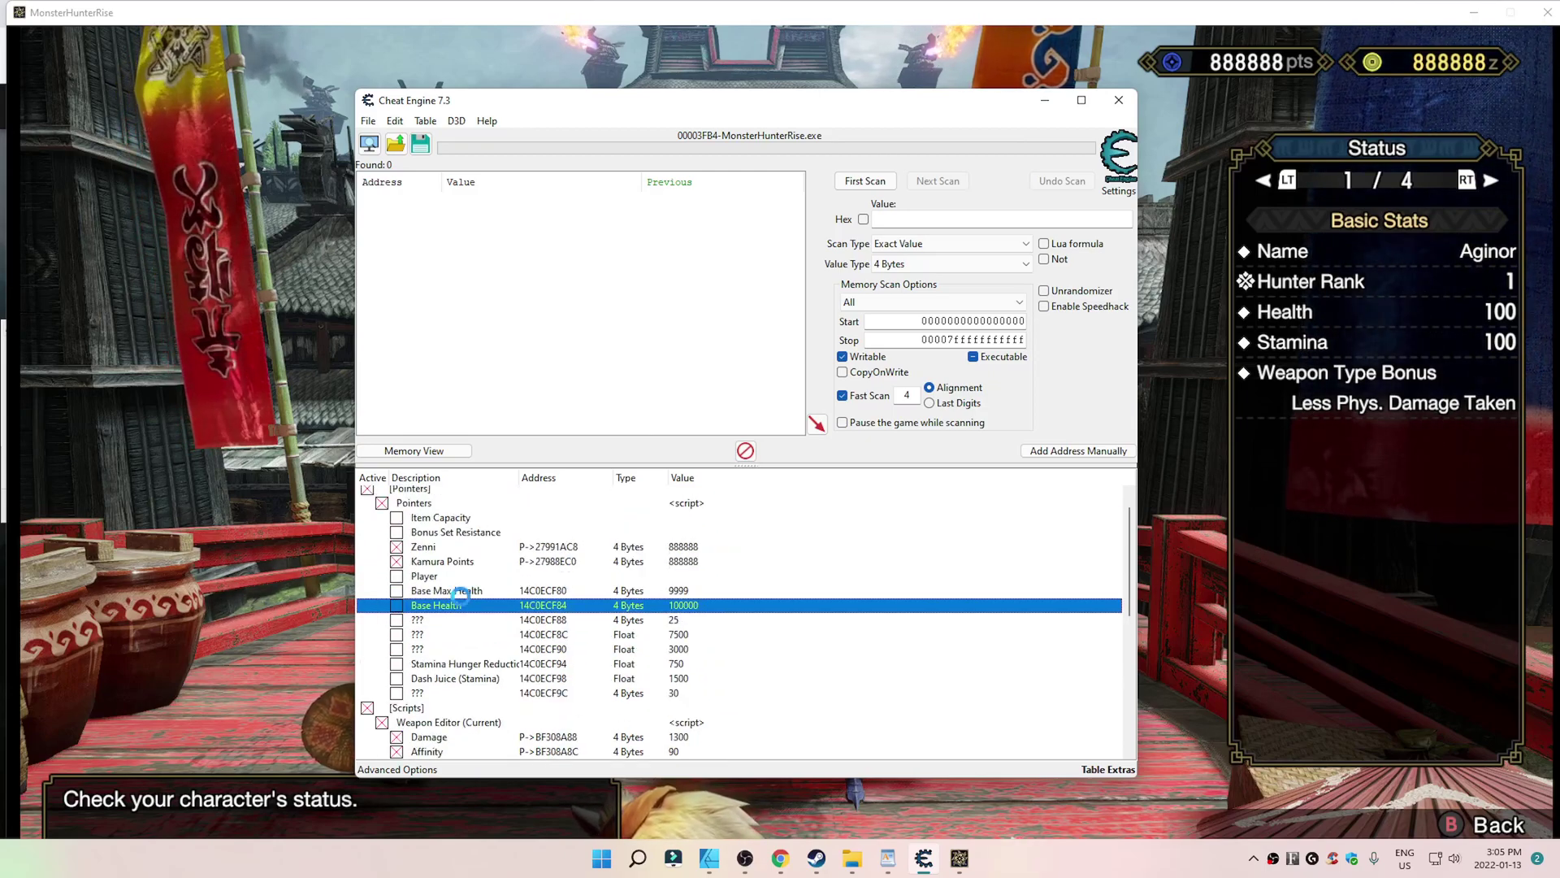
click(398, 576)
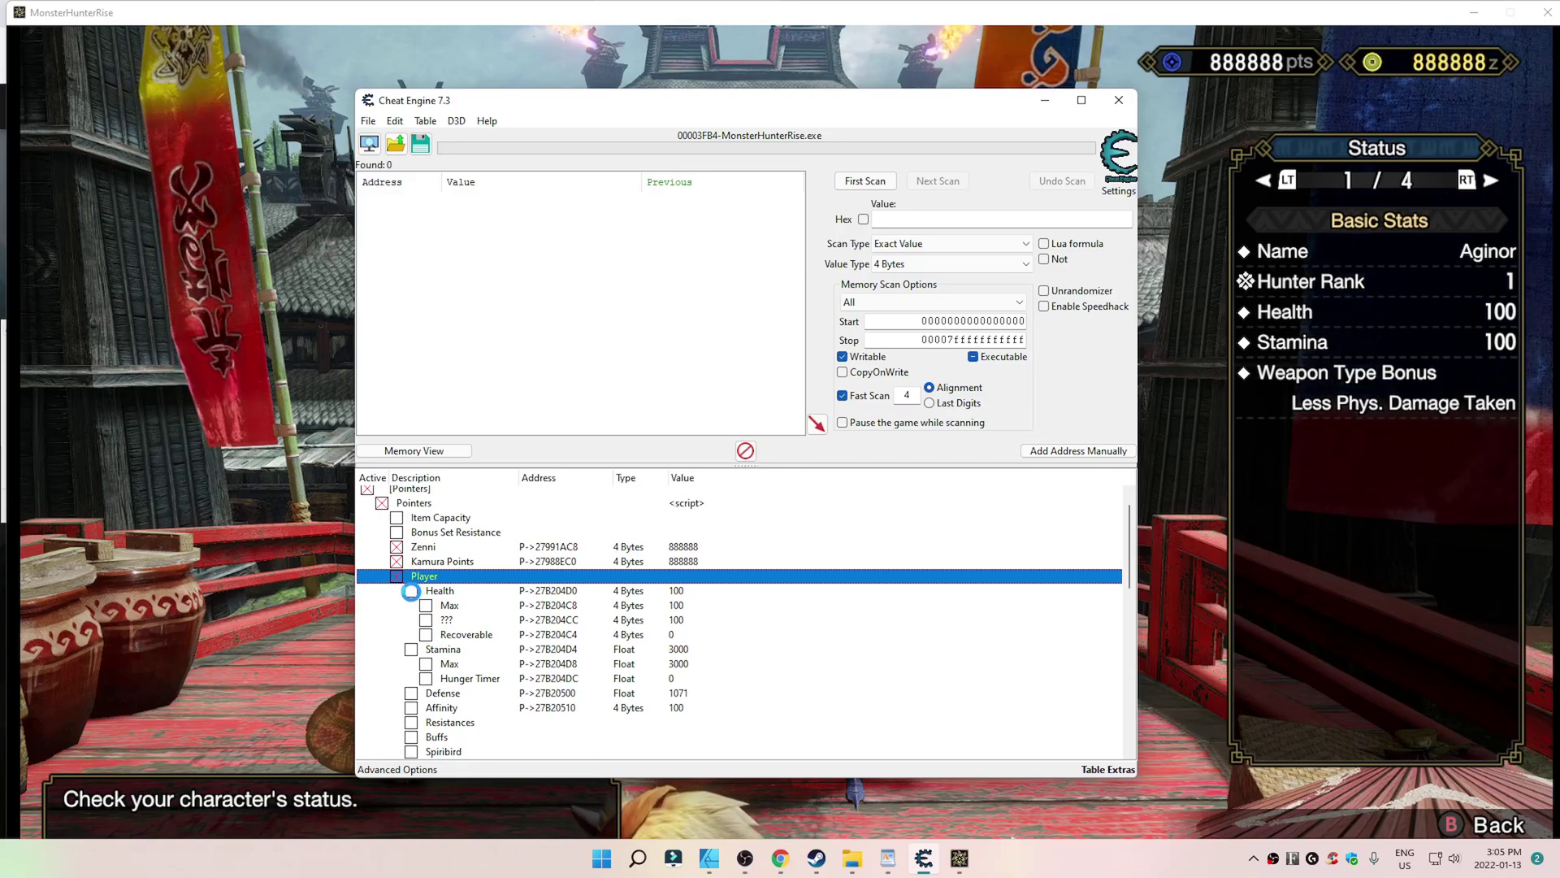
Activate the Health entry under Player and set its value to 100000.
click(410, 592)
double_click(677, 591)
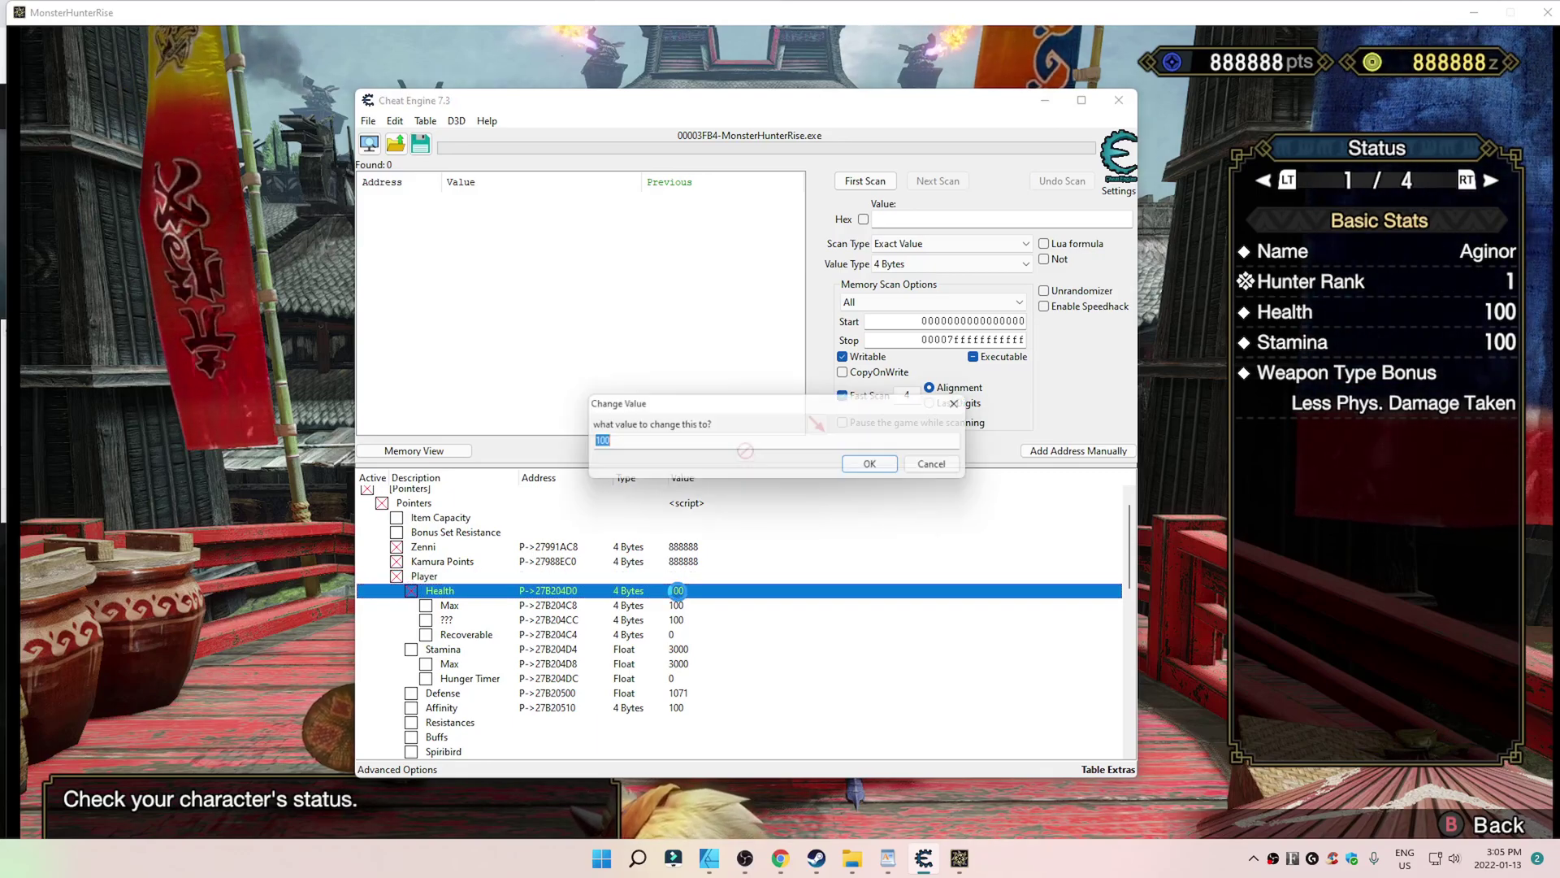
text(00)
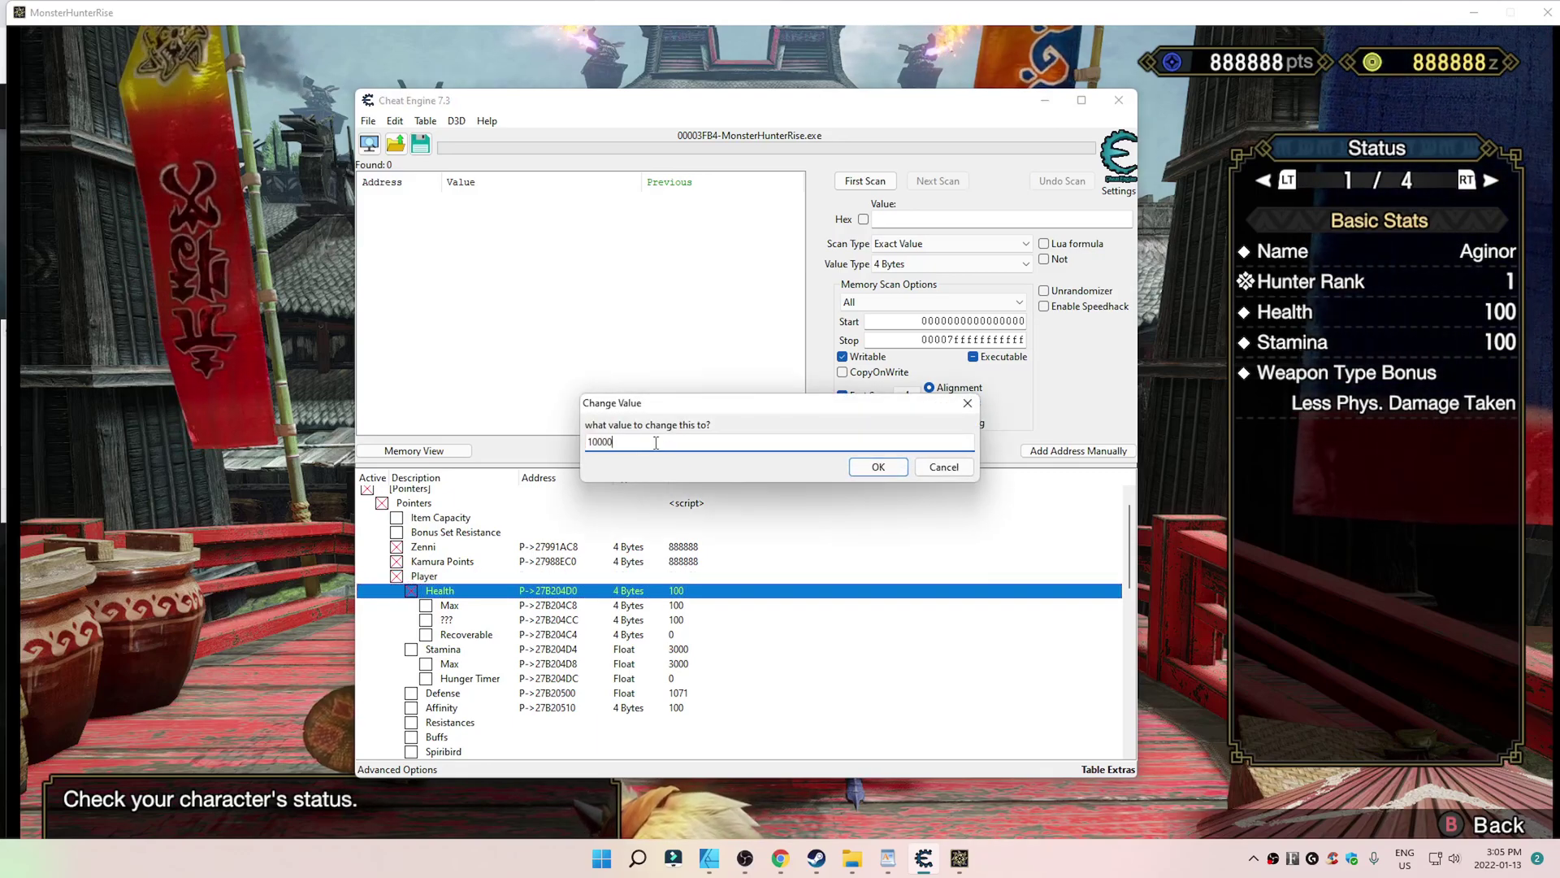
text(0)
click(878, 467)
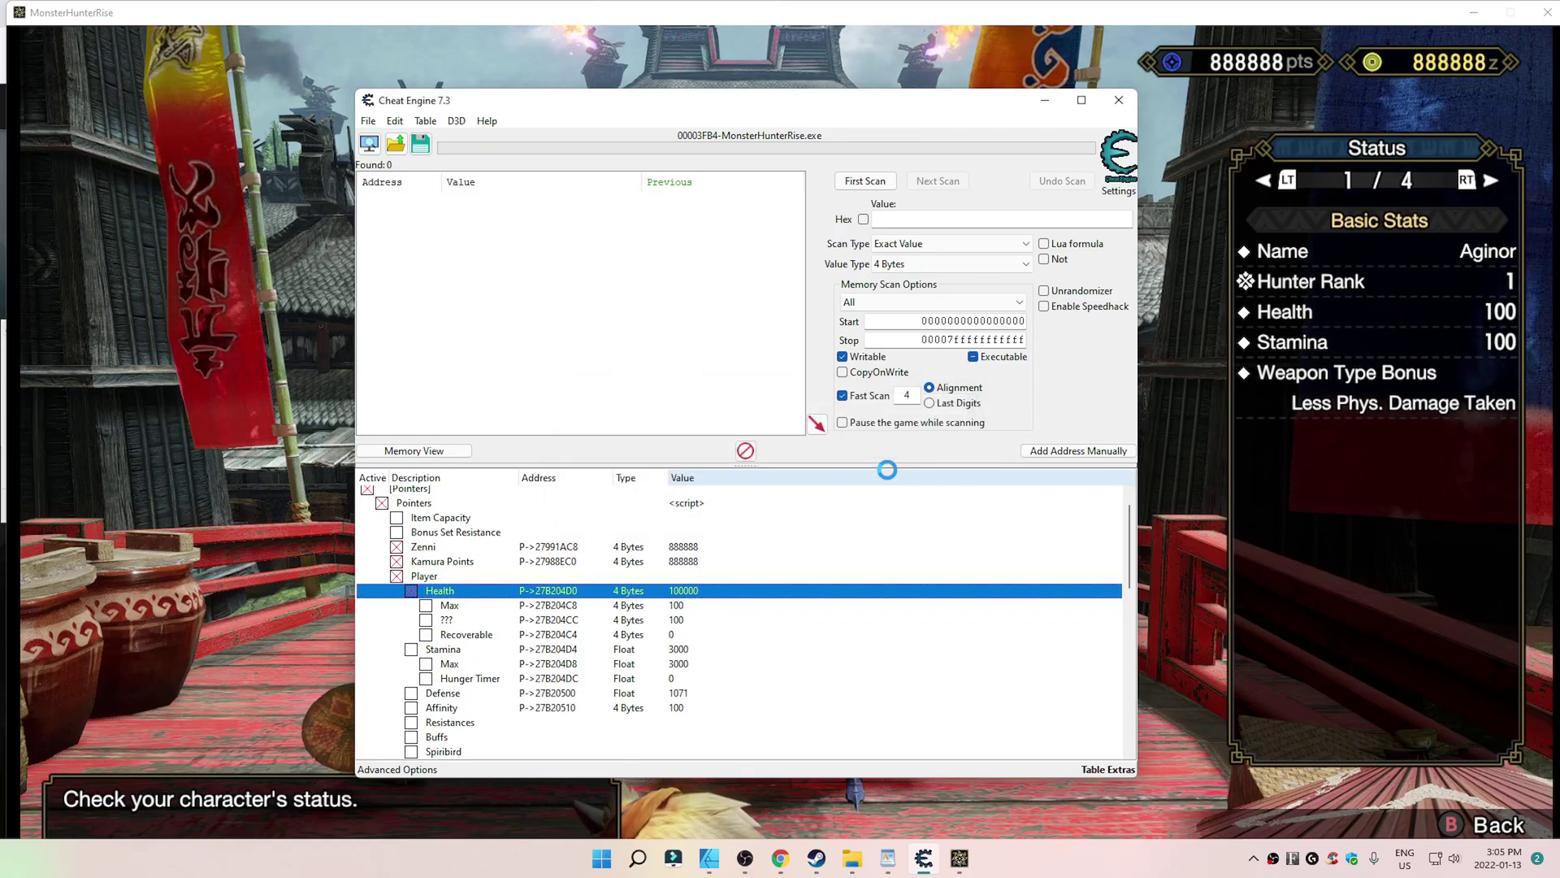
Set the Max value under the player's Health to 100000 and activate that entry.
double_click(677, 605)
text(00000)
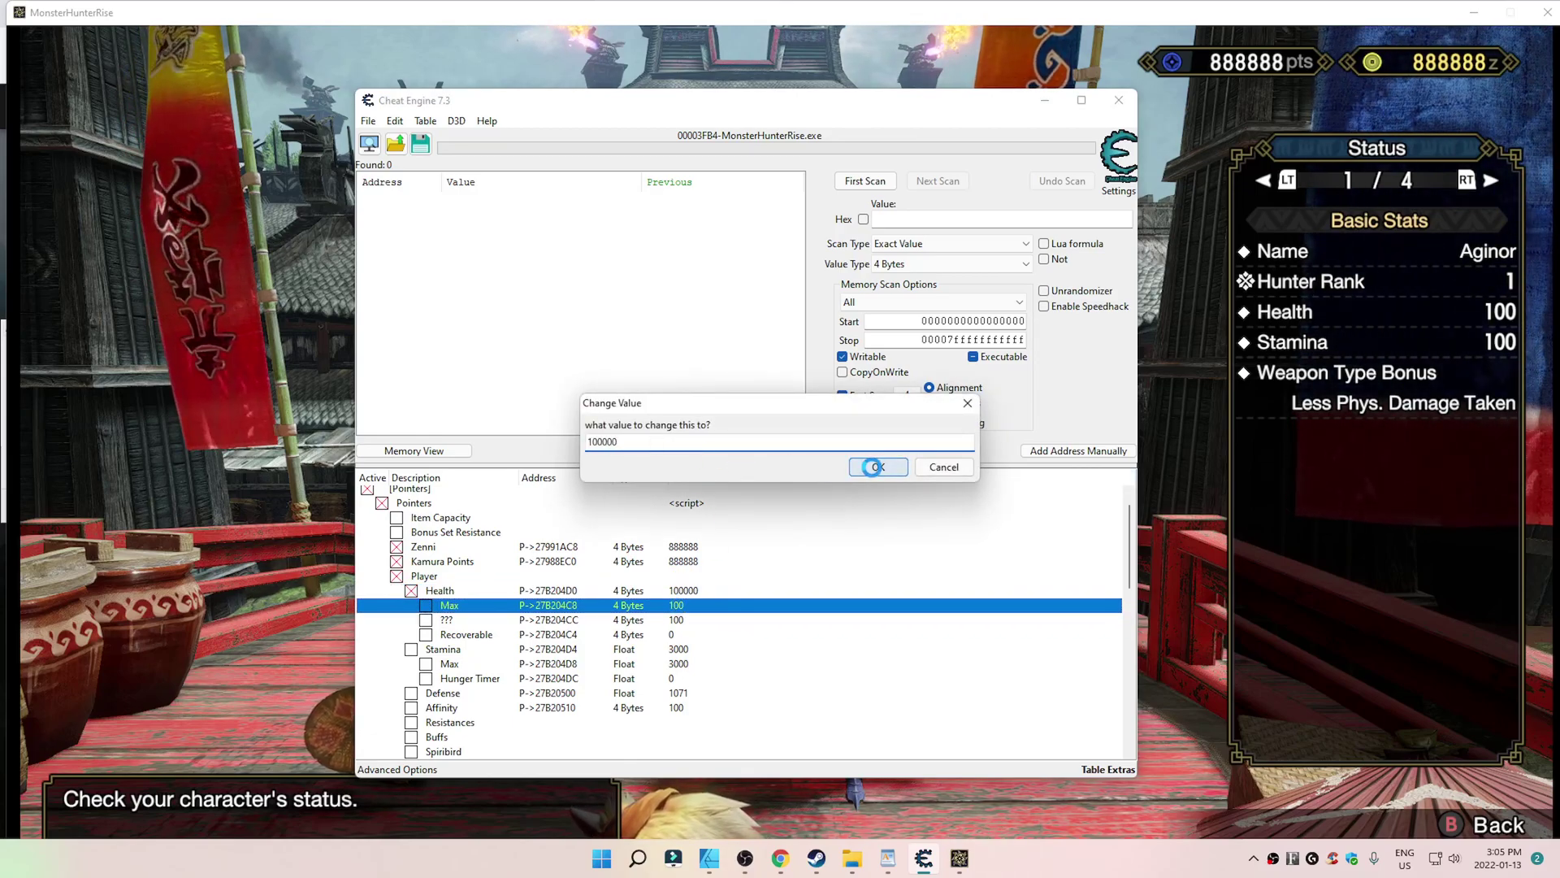
click(874, 467)
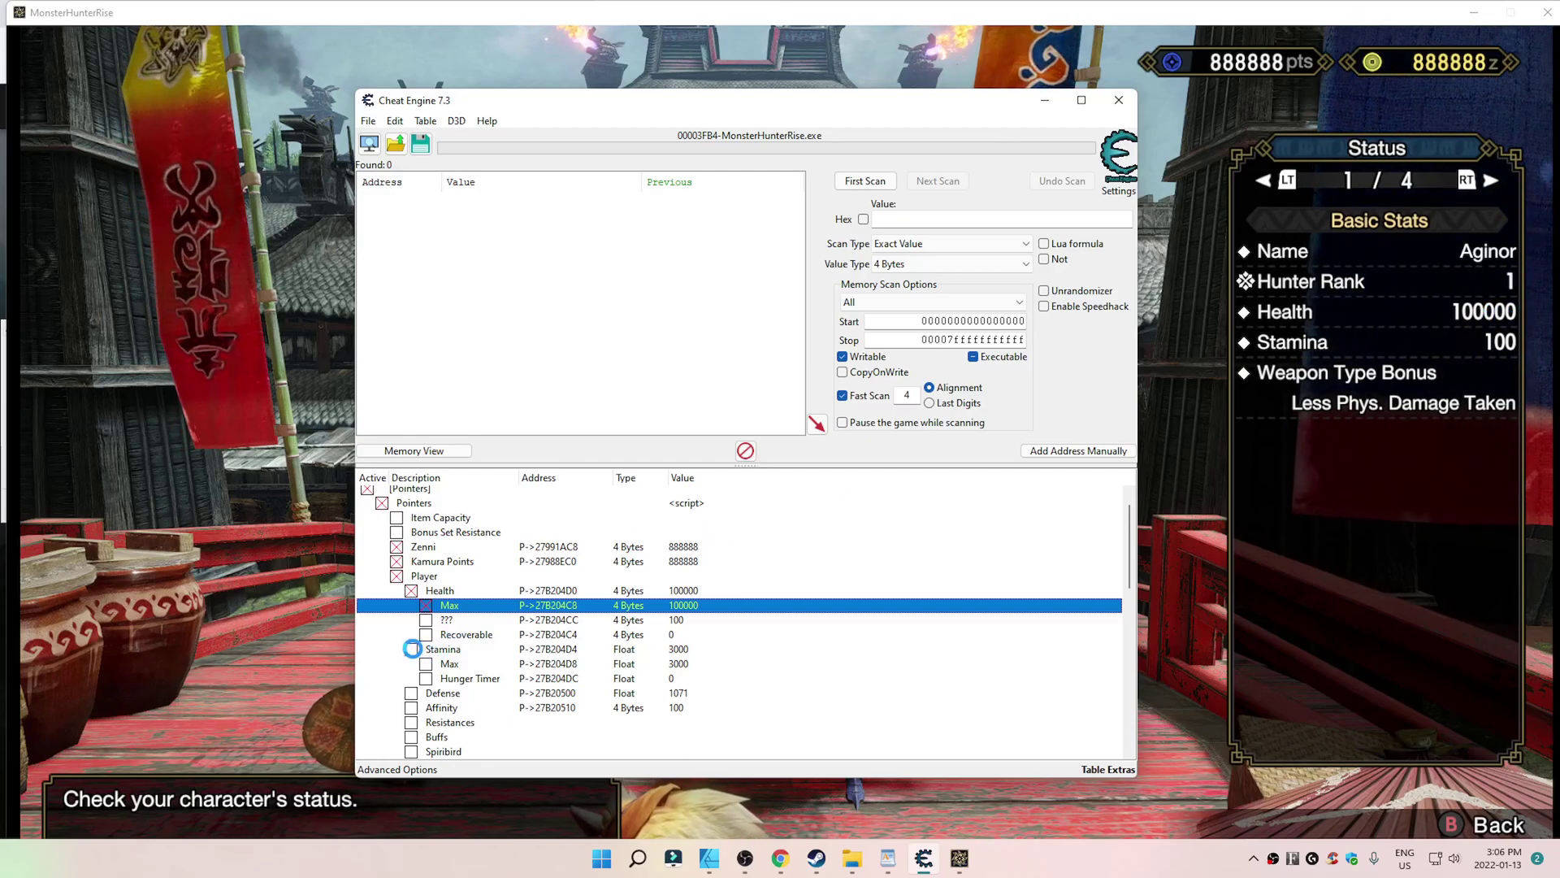
Activate the player's Stamina entry and its Max entry, and set the Stamina value to 300000.
click(409, 648)
click(425, 663)
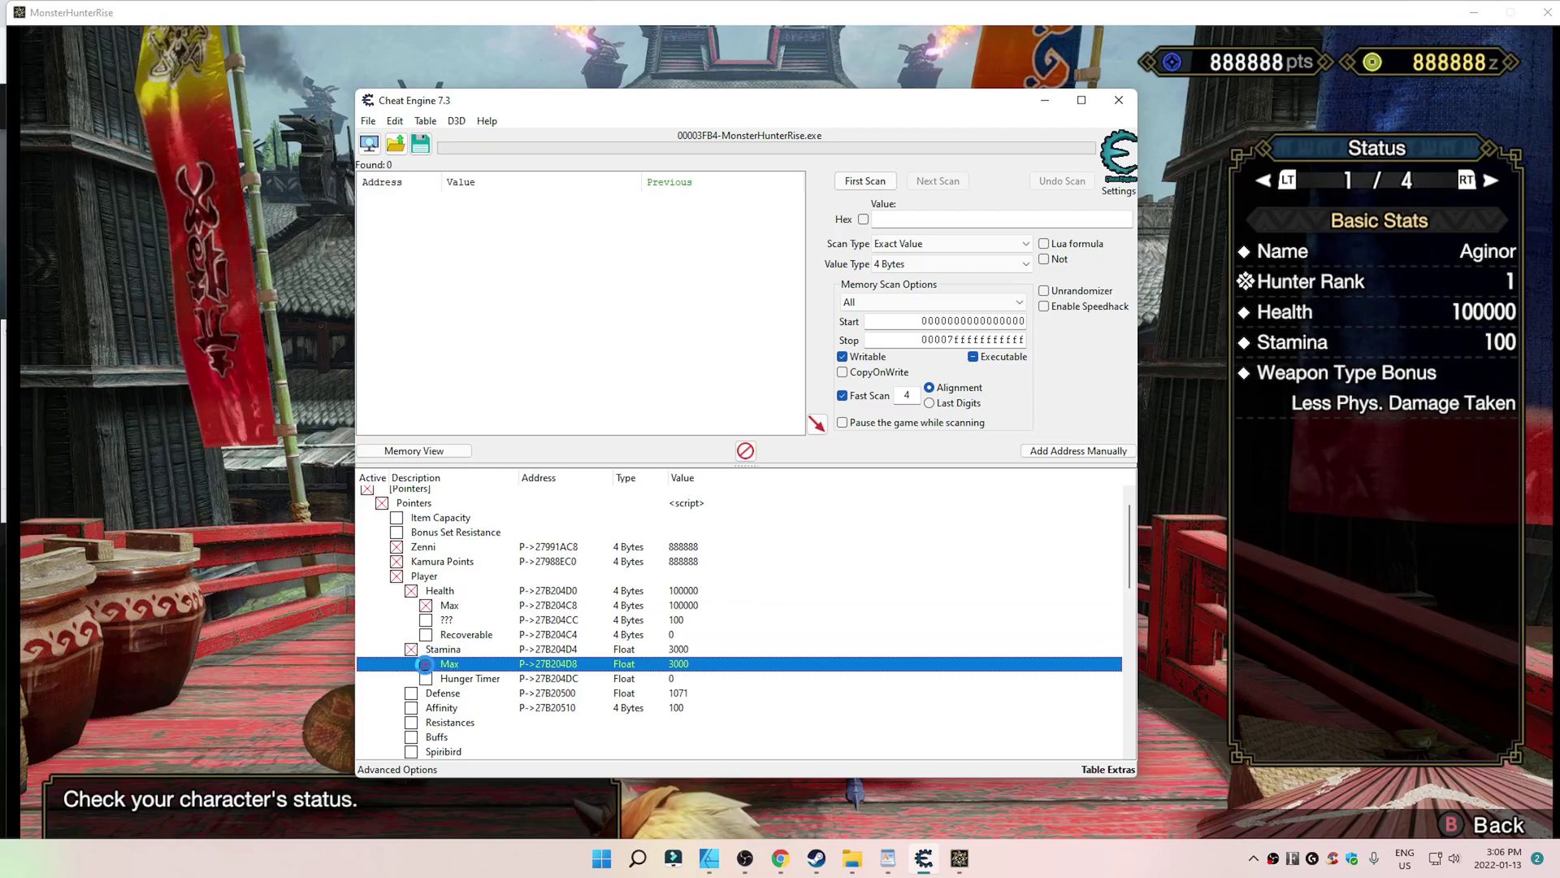
double_click(679, 648)
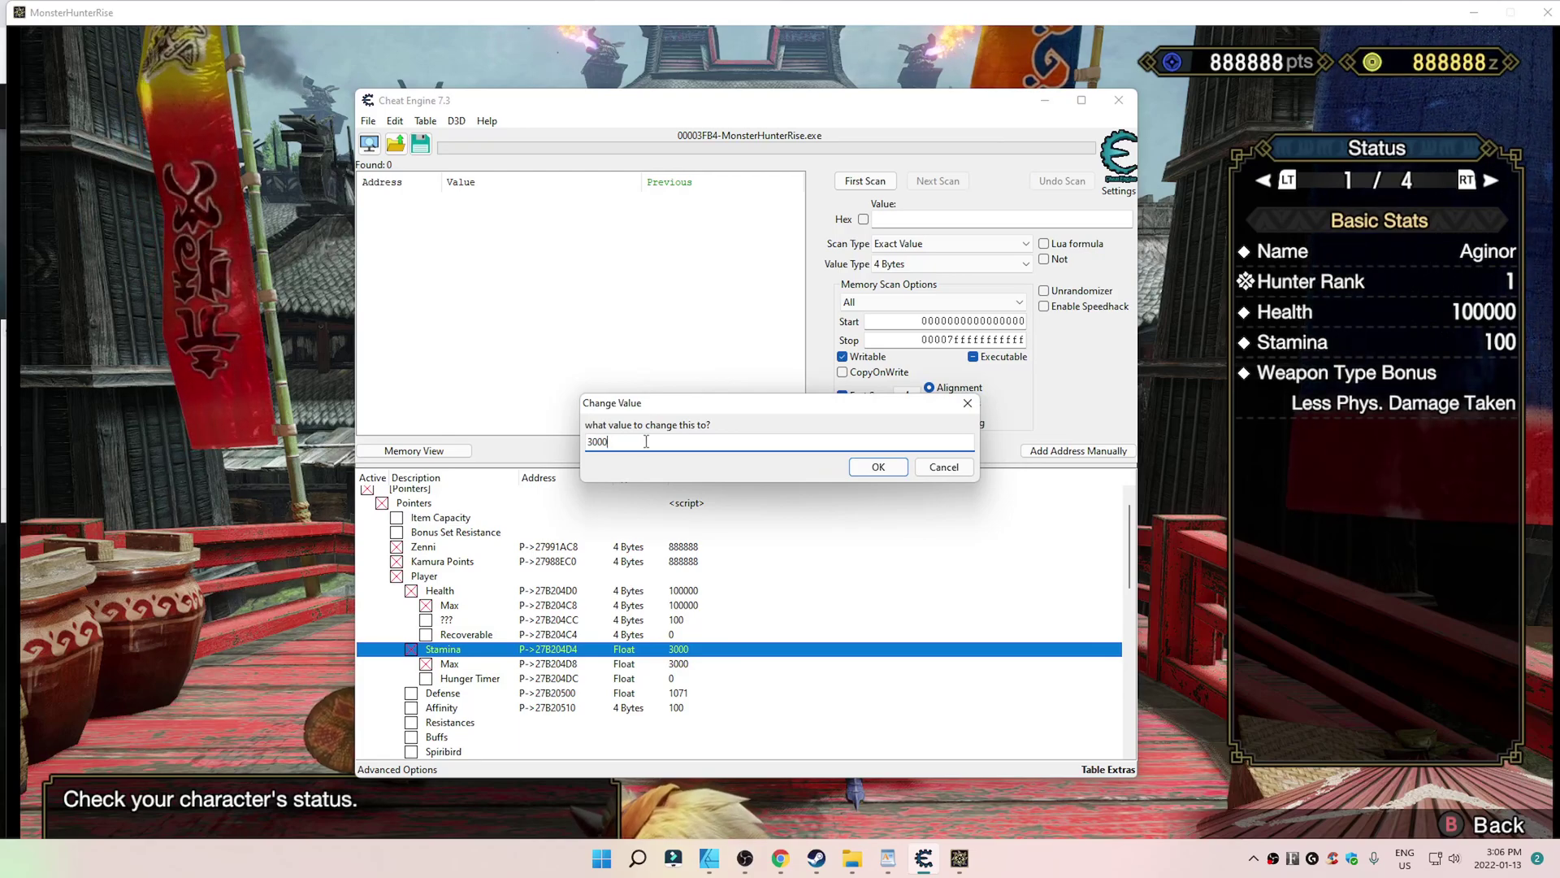
text(0)
click(875, 466)
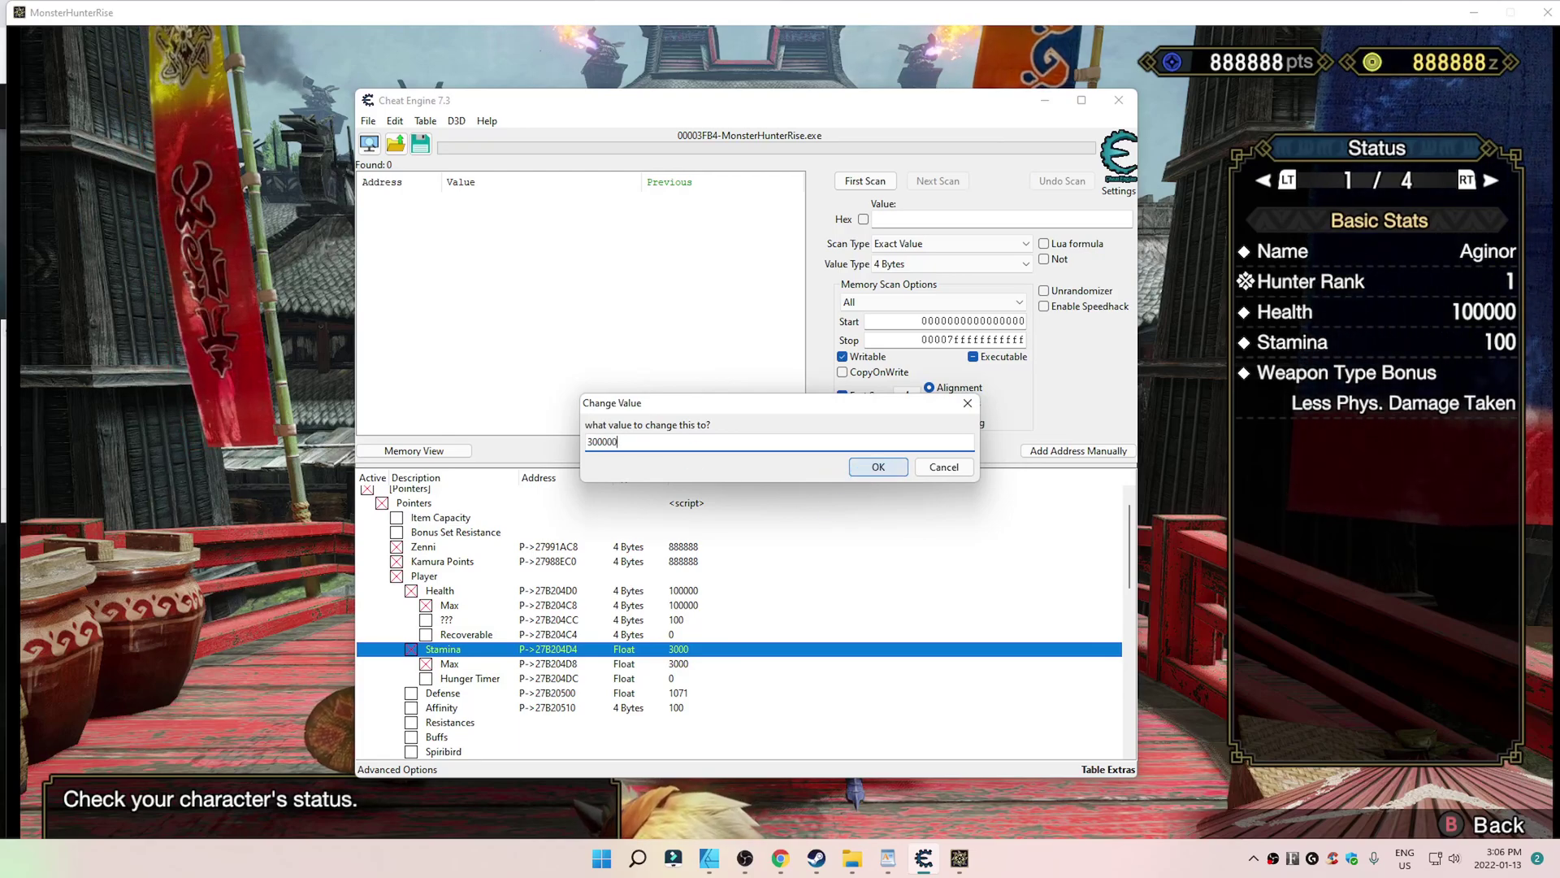
click(873, 467)
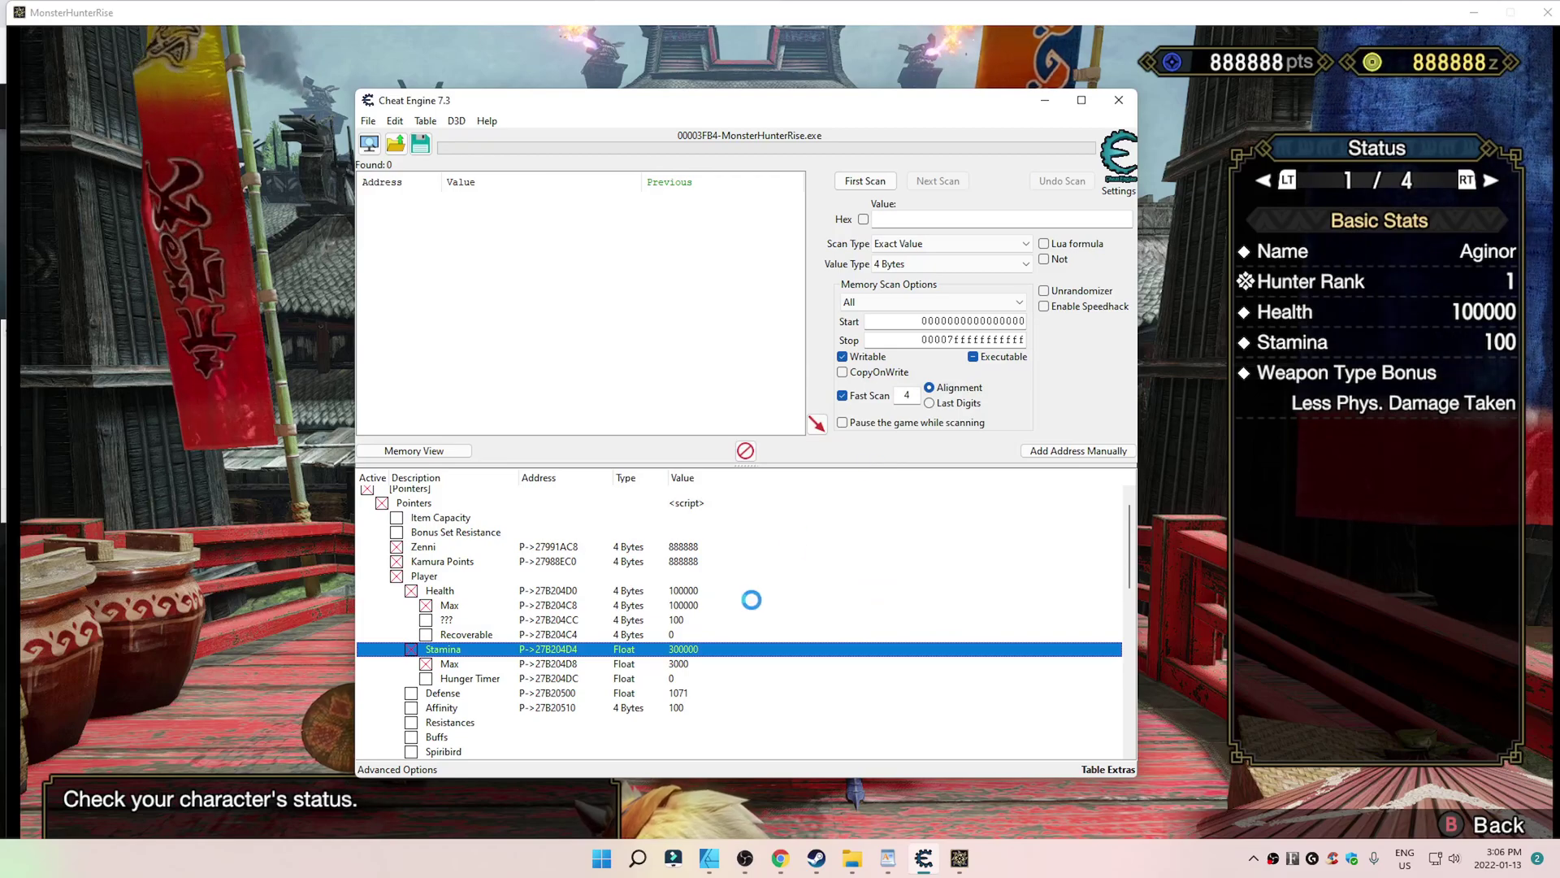
Set the Max value under the player's Stamina to 300000.
click(681, 664)
double_click(681, 664)
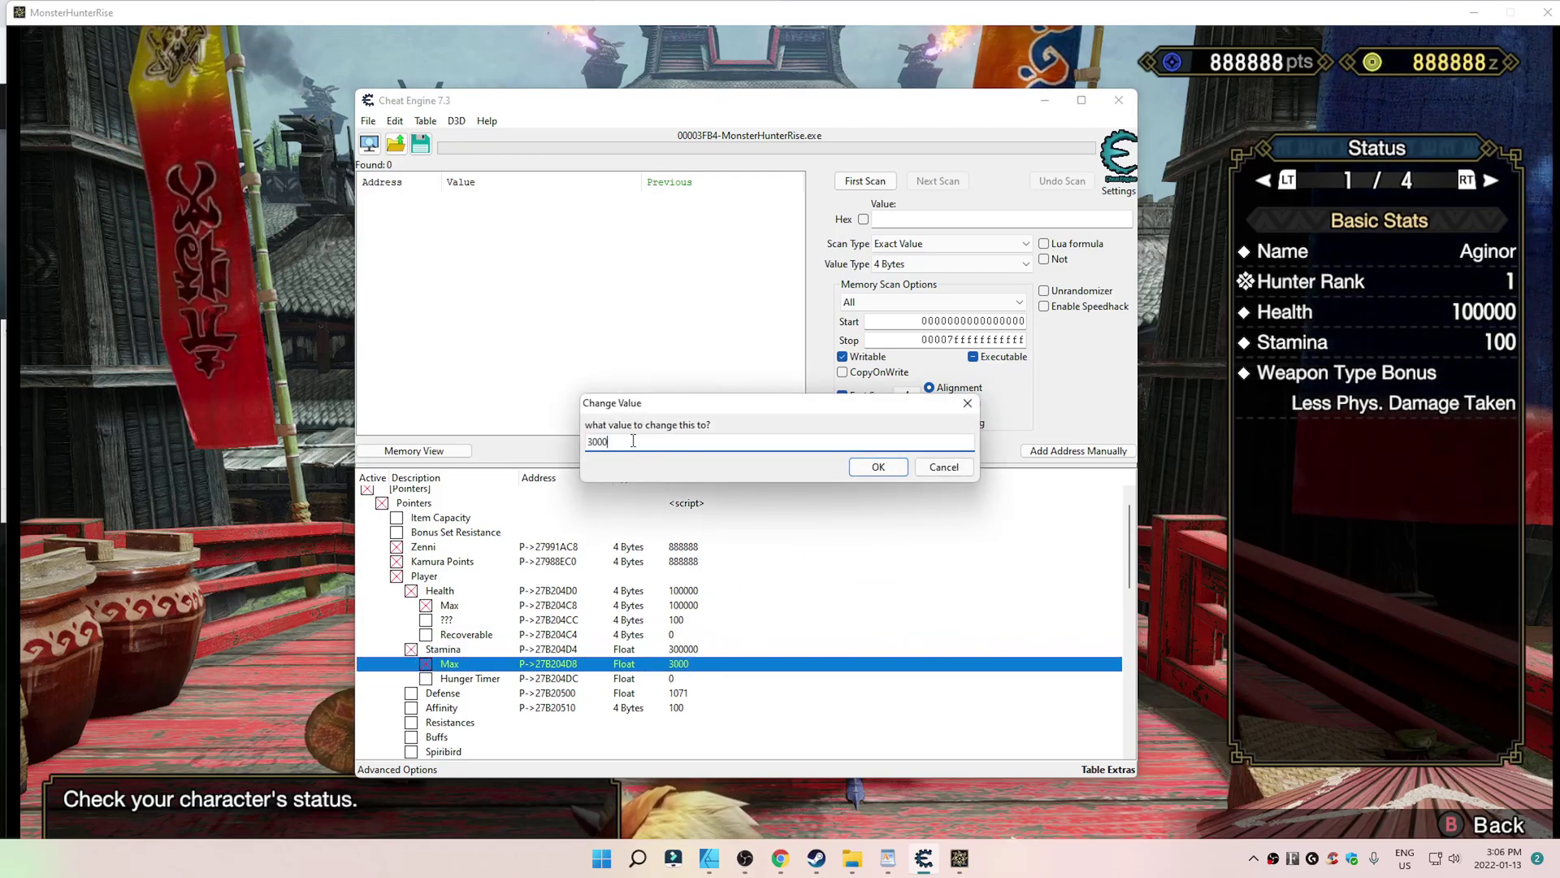
text(00)
click(885, 468)
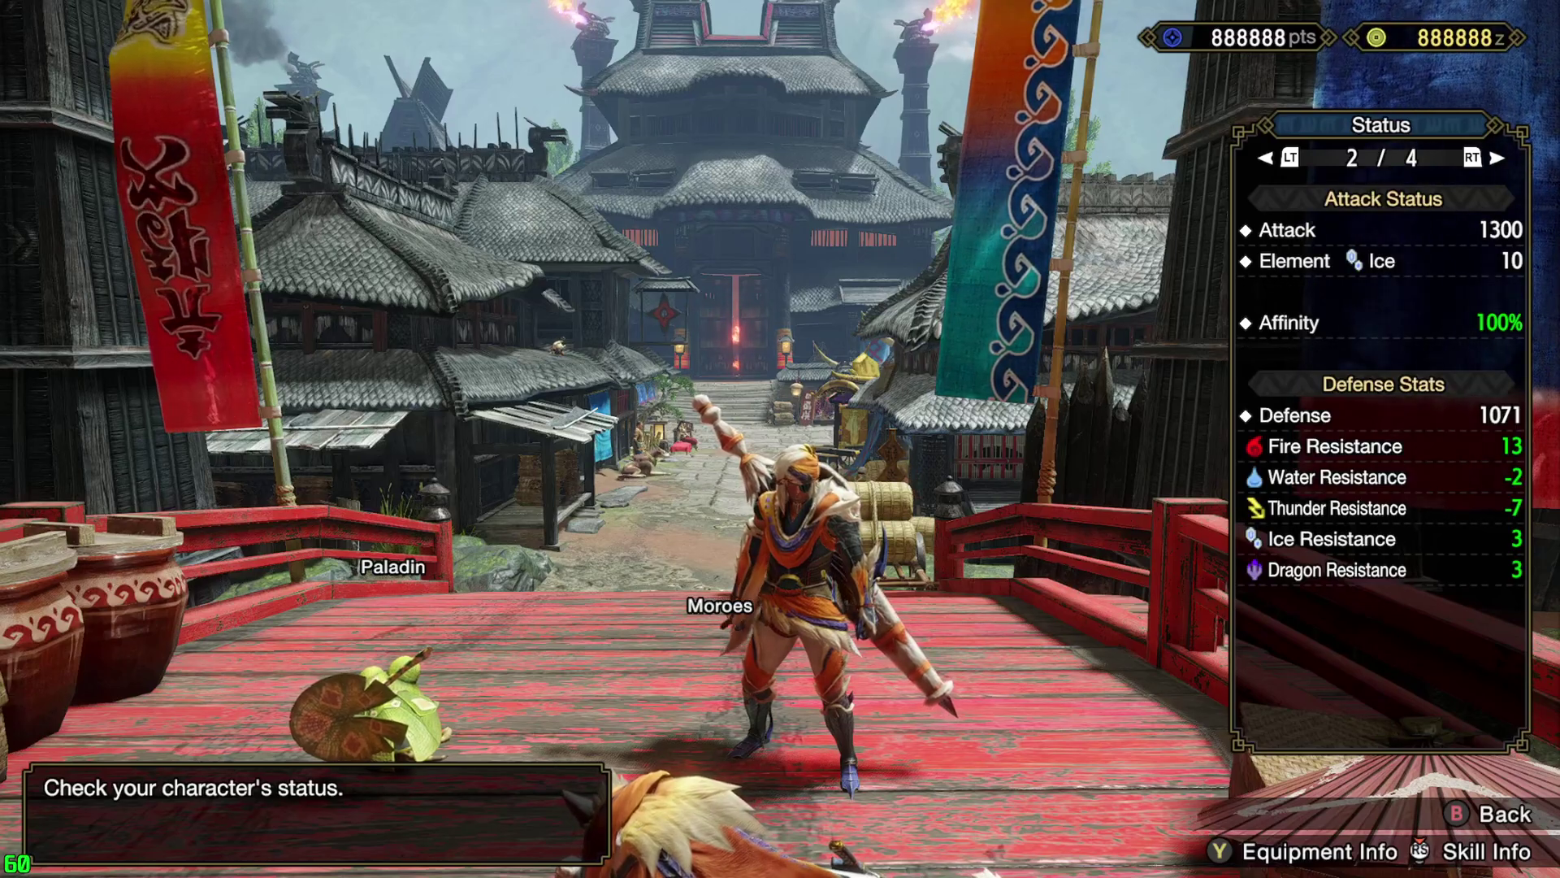
Switch to Monster Hunter Rise and close the character status and the Items and Equipment menu.
key(Escape)
key(w)
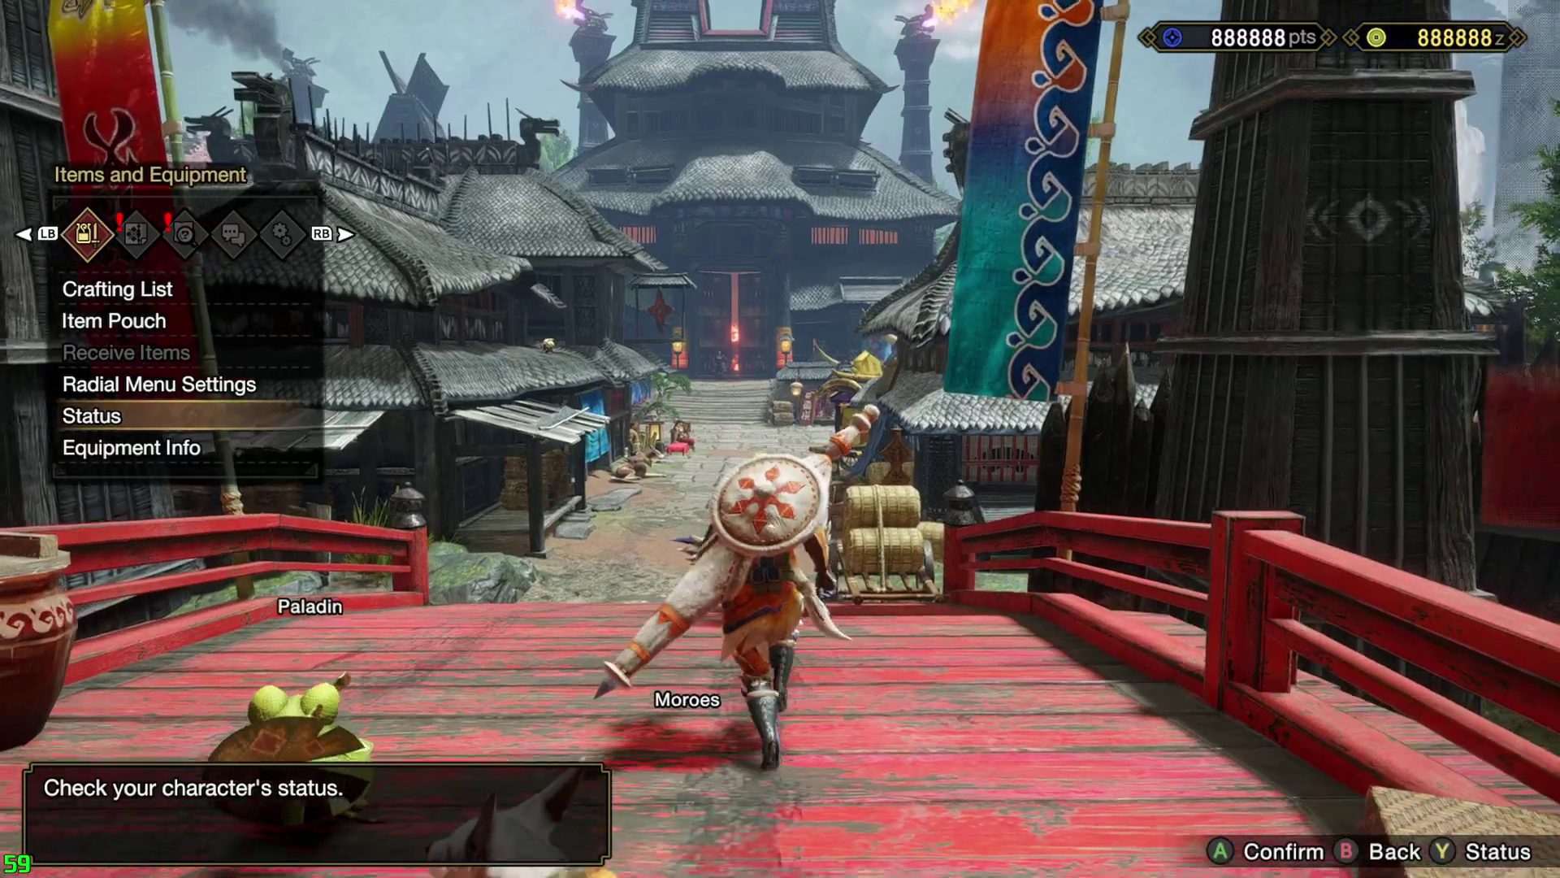
key(q)
key(Return)
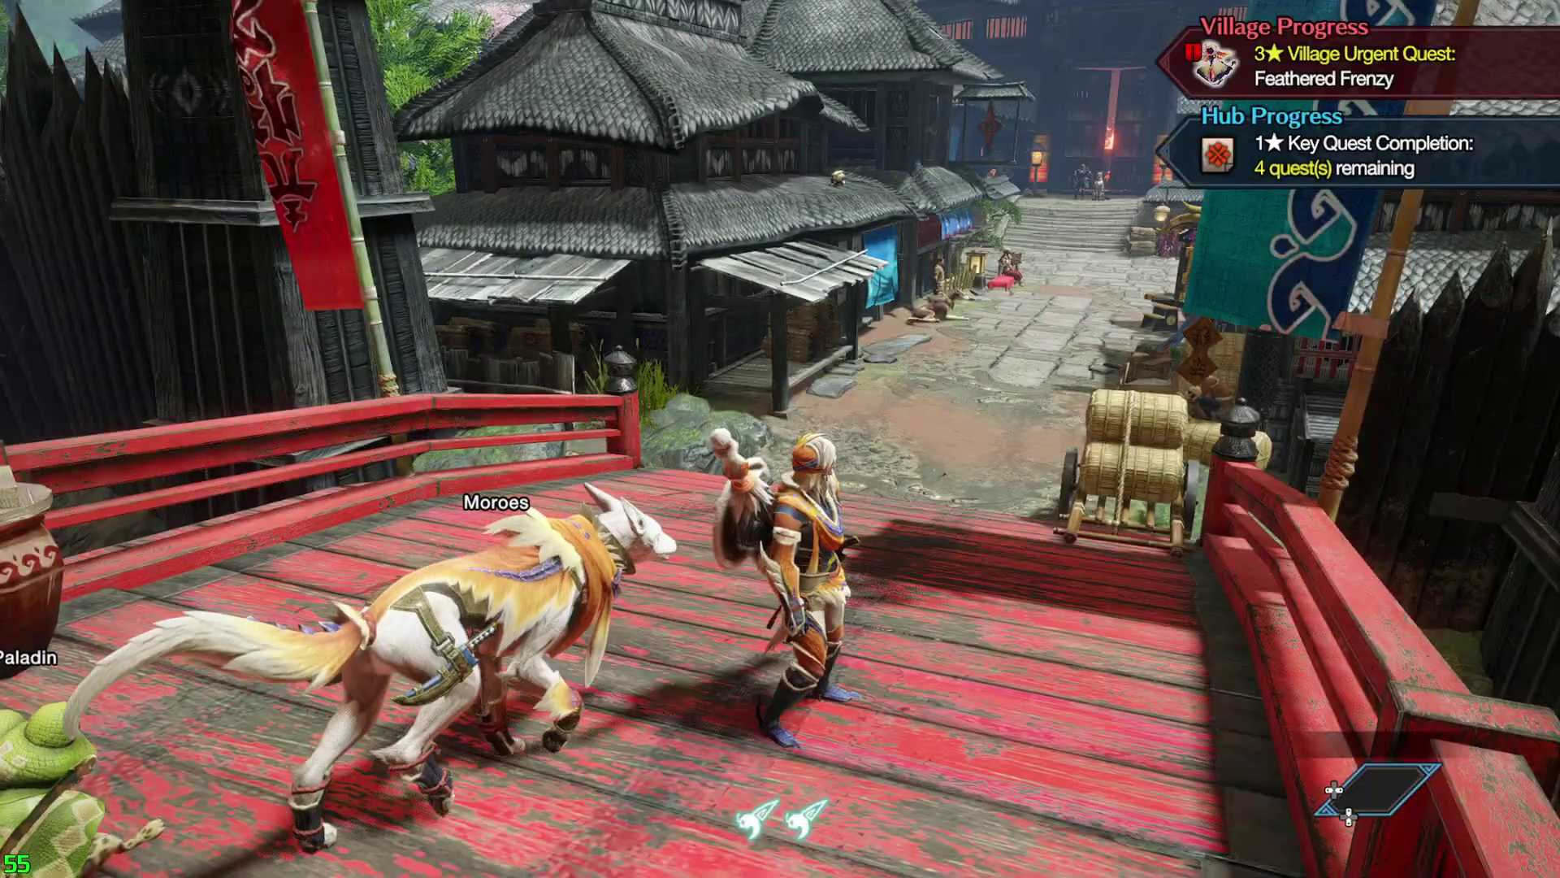
key(w)
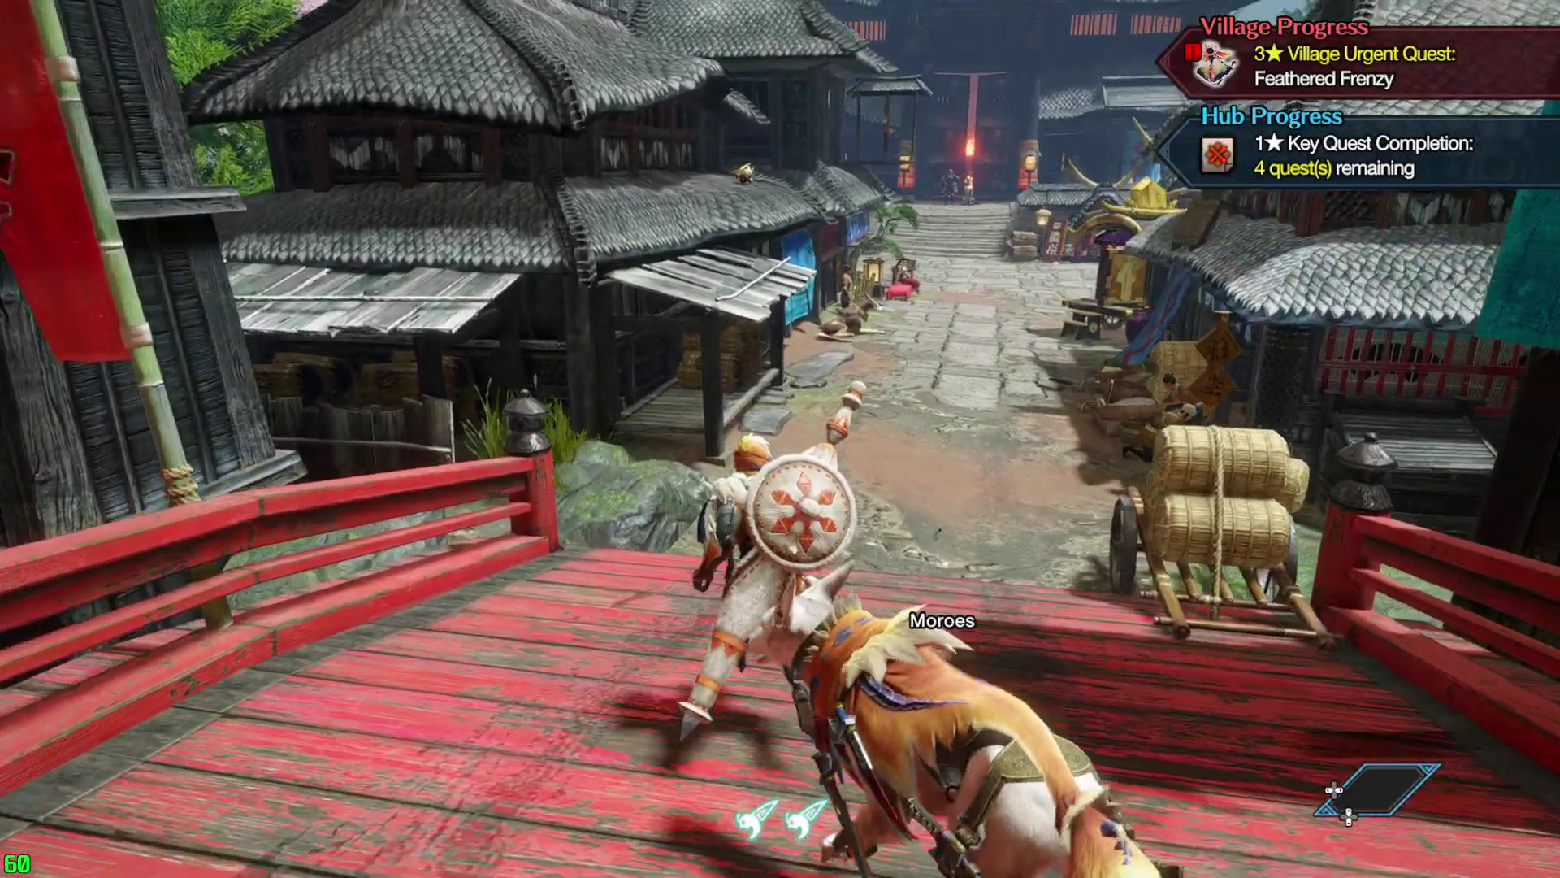
key(w)
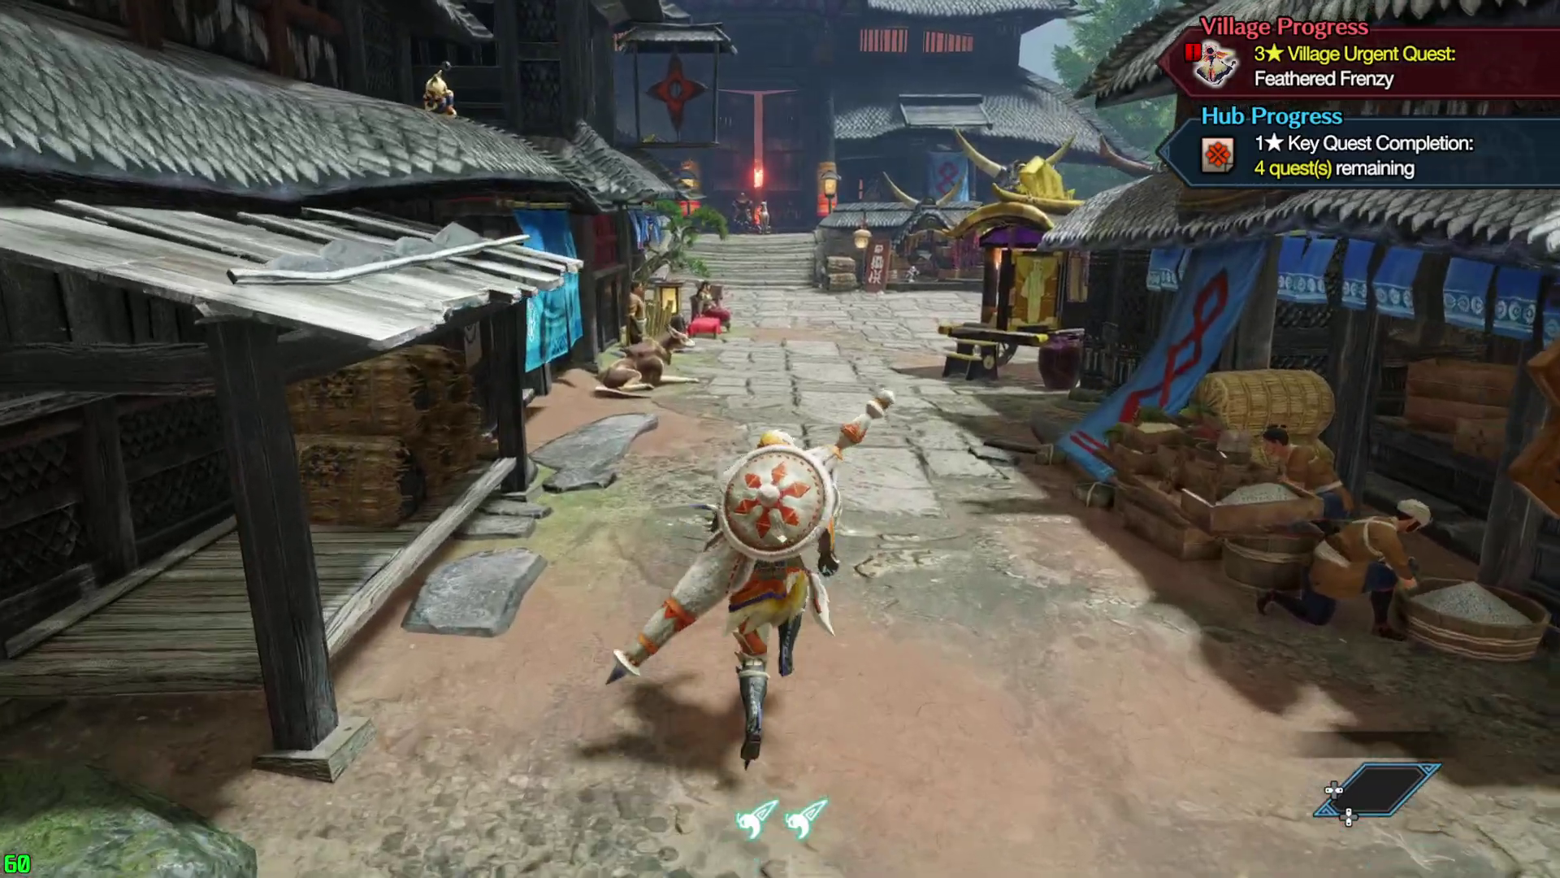
key(w)
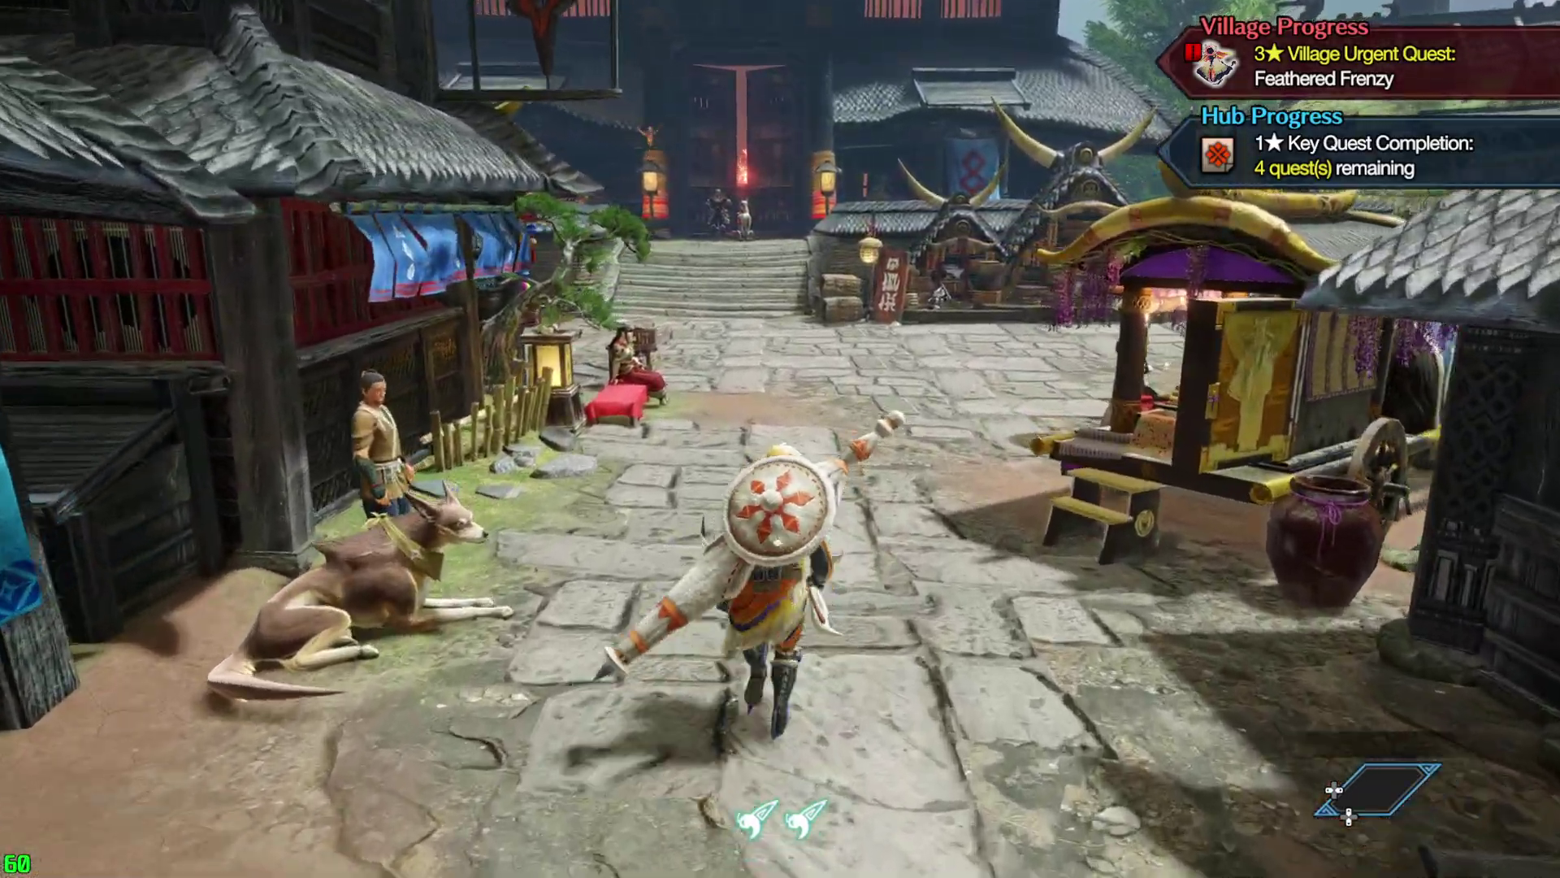
key(a)
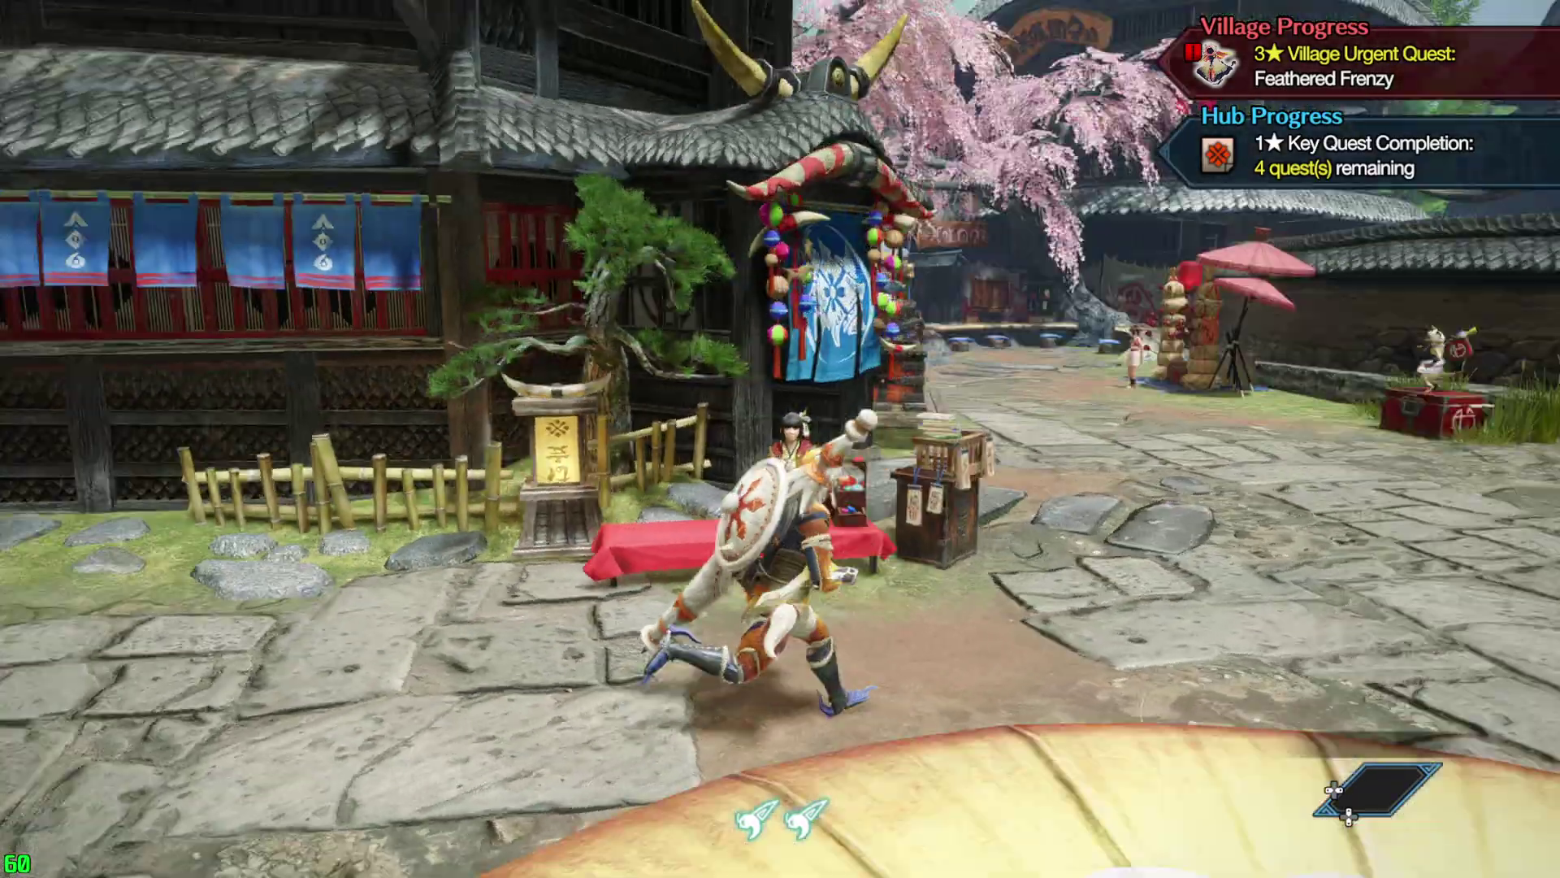
key(s)
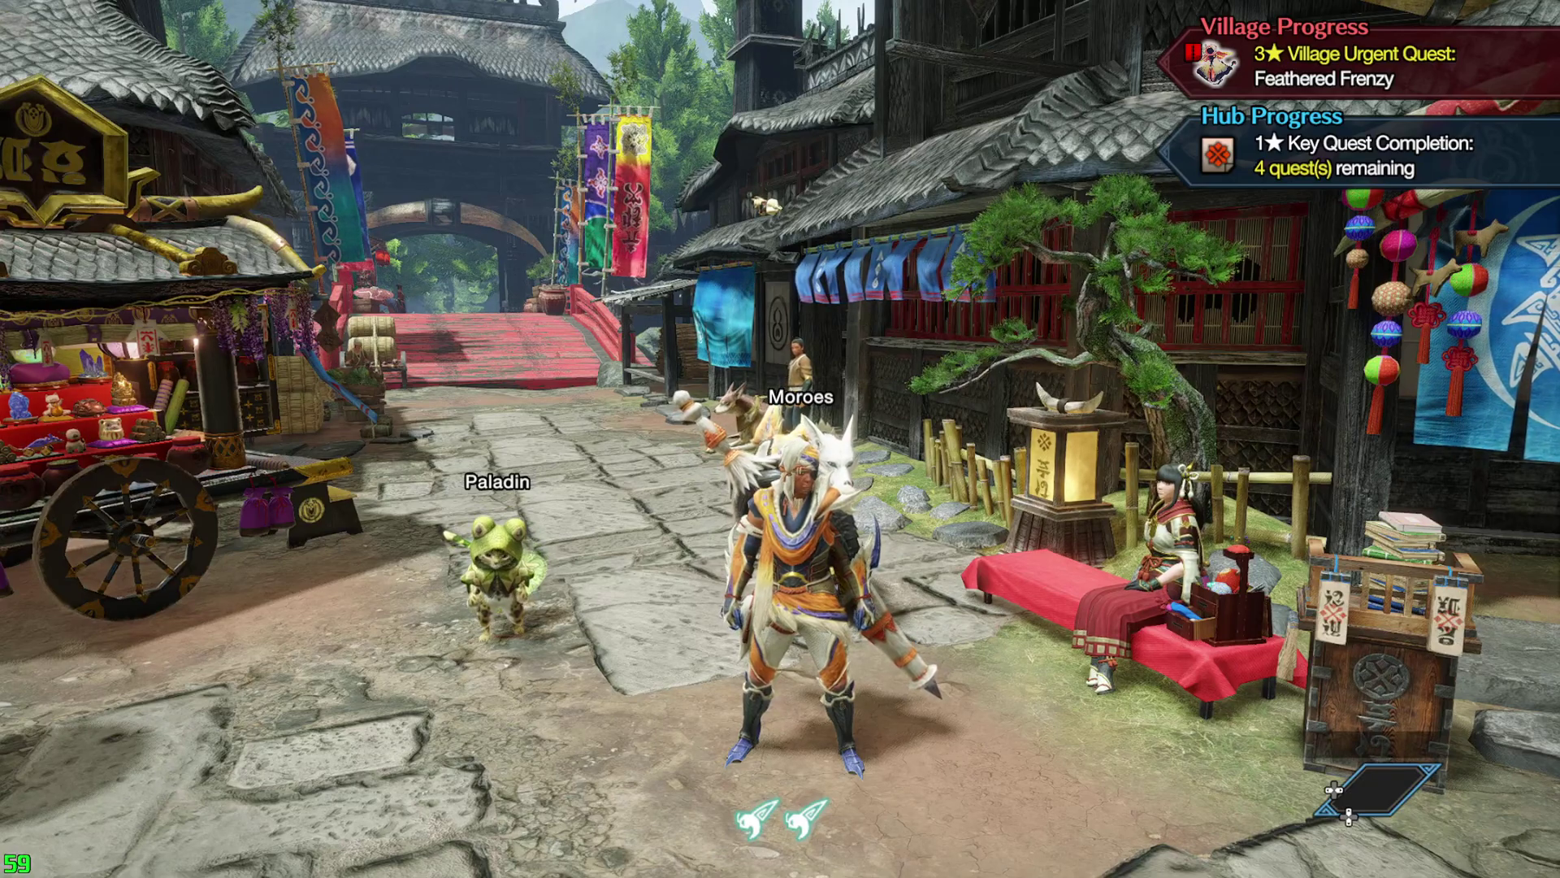
mouse_move(780, 439)
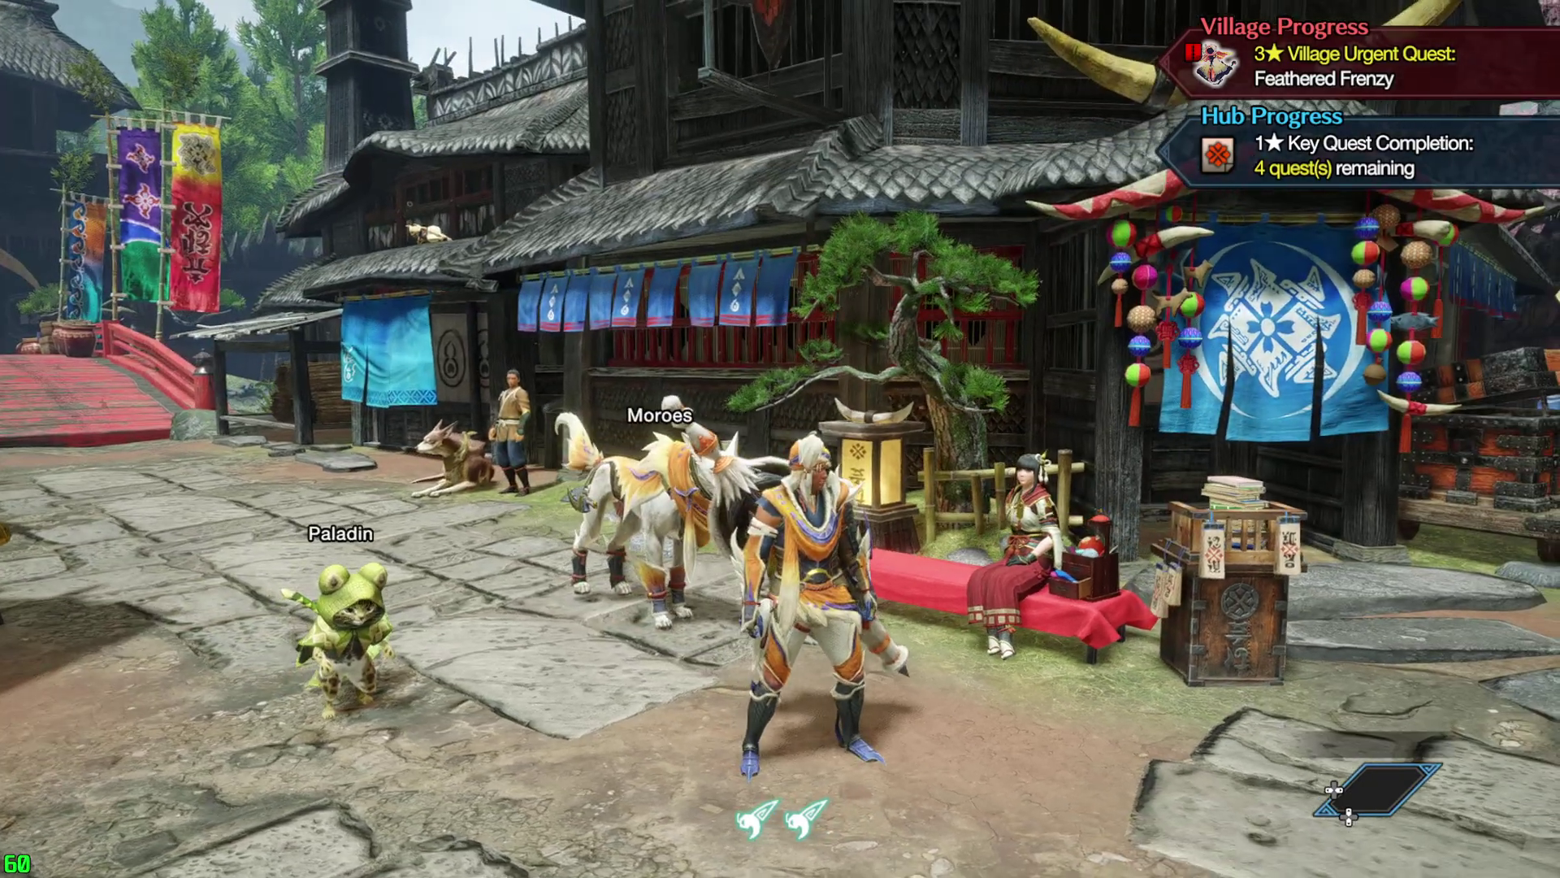
mouse_move(780, 438)
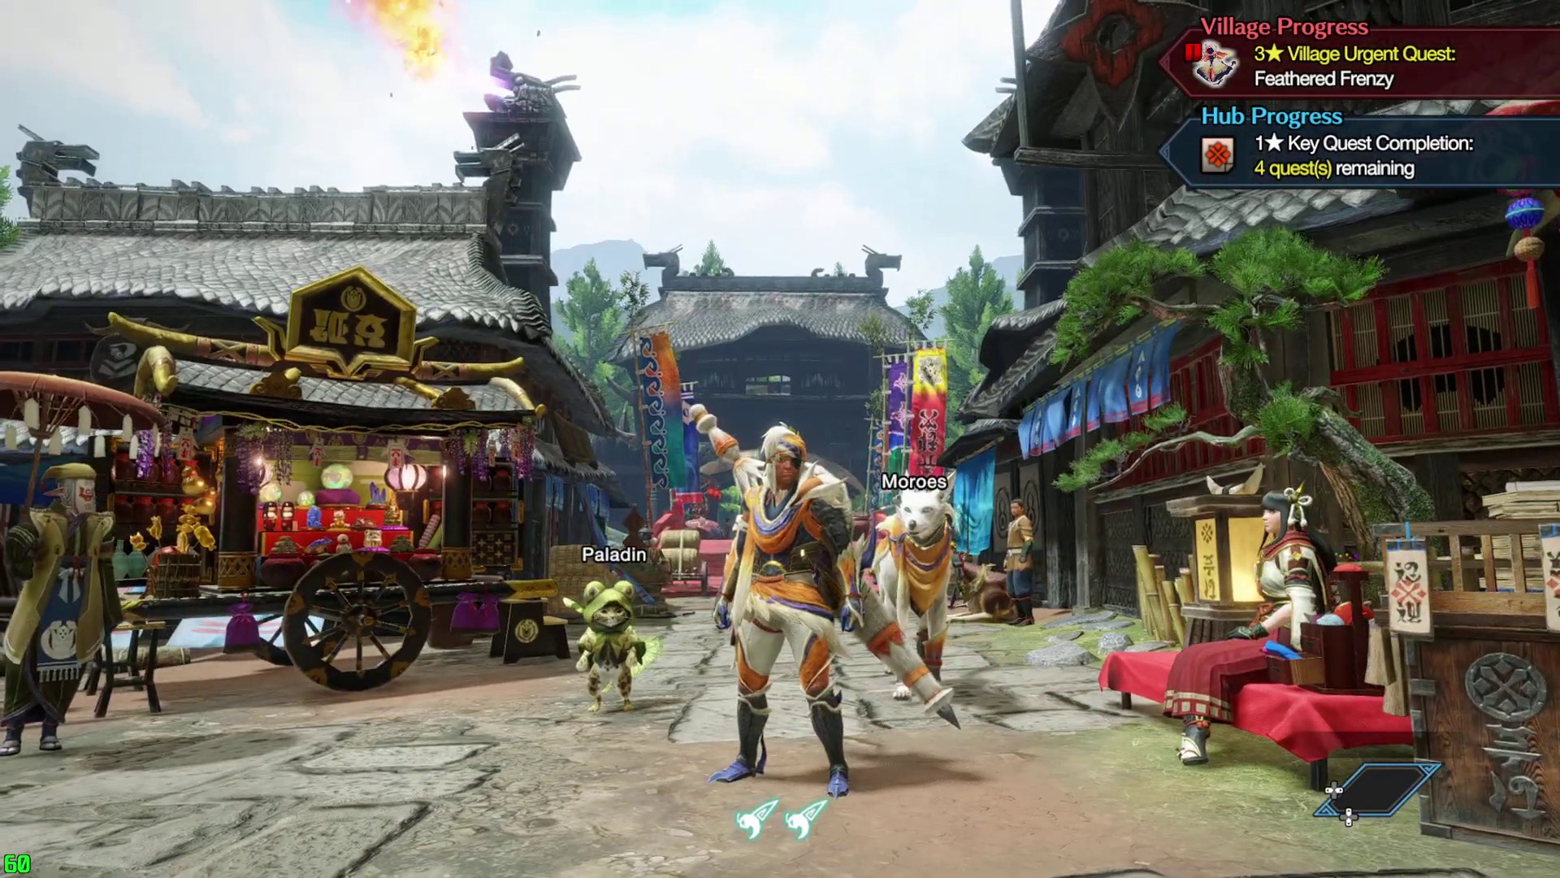